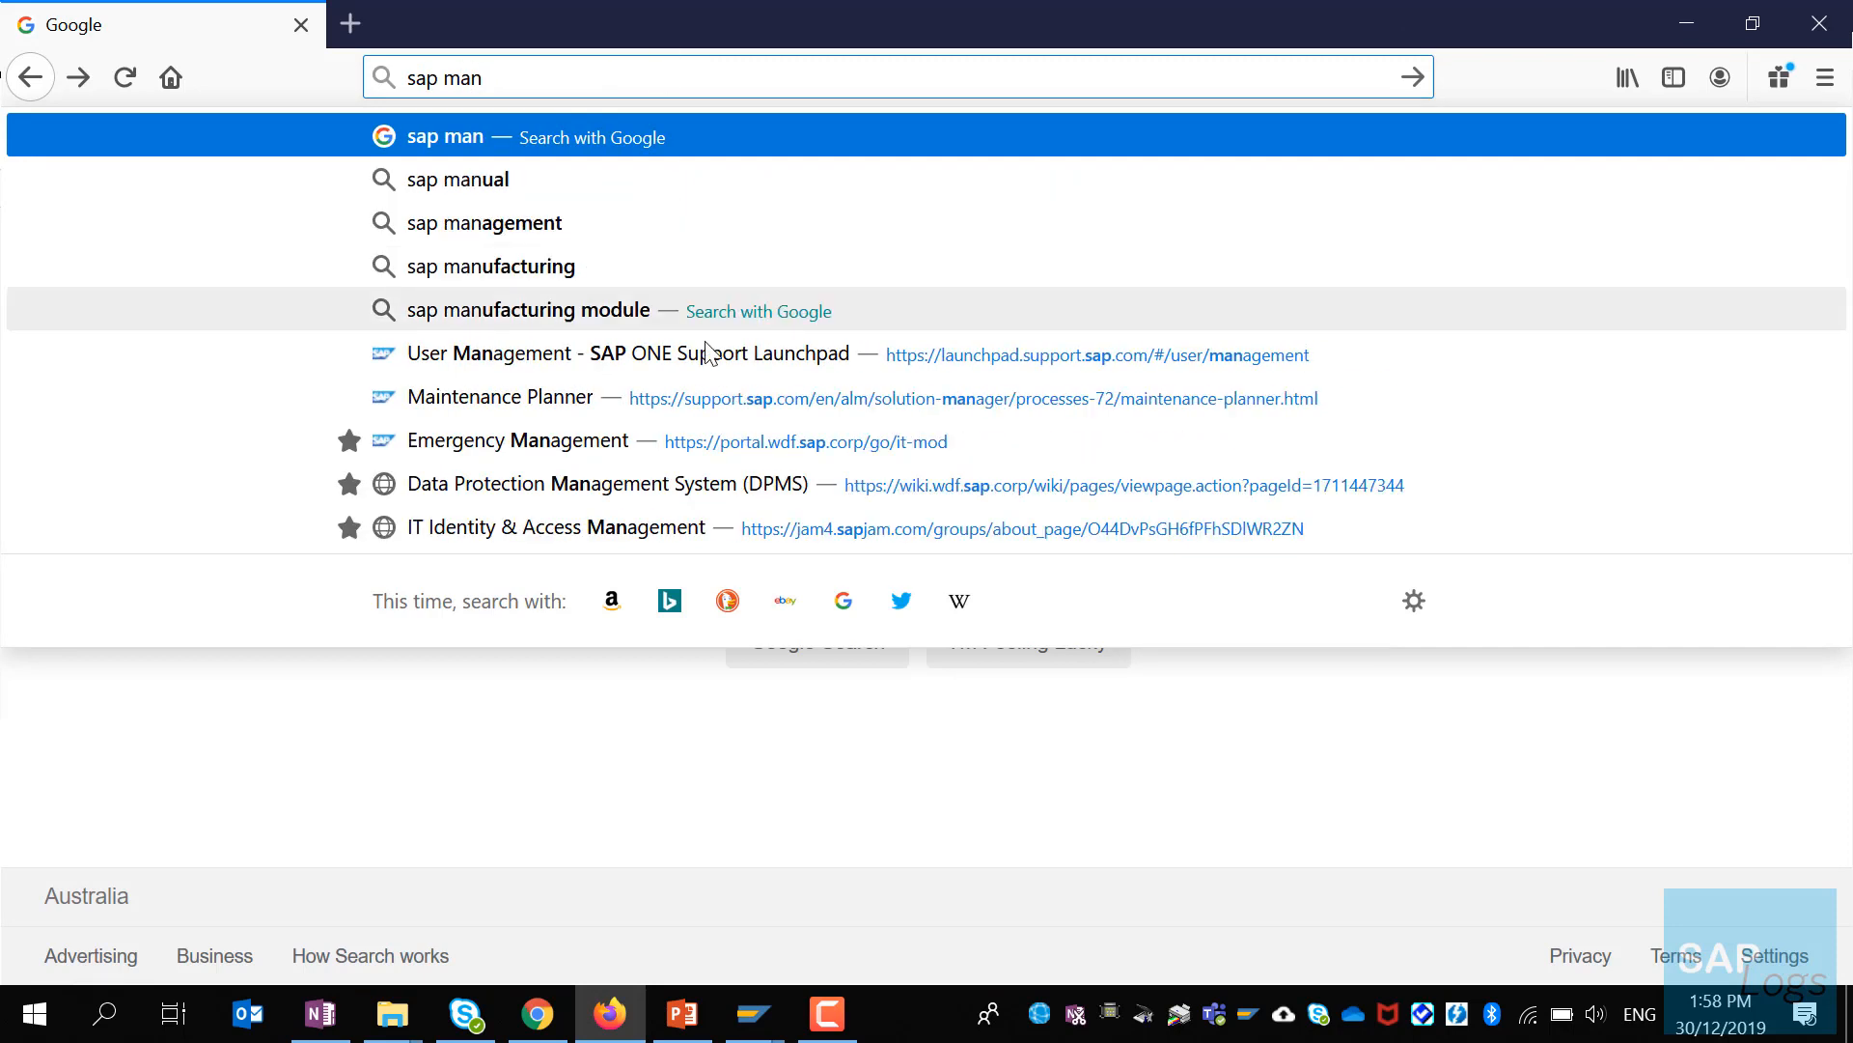
# Step: Open the Maintenance Planner page on the SAP Support Portal and access the Maintenance Planner application
pyautogui.click(716, 397)
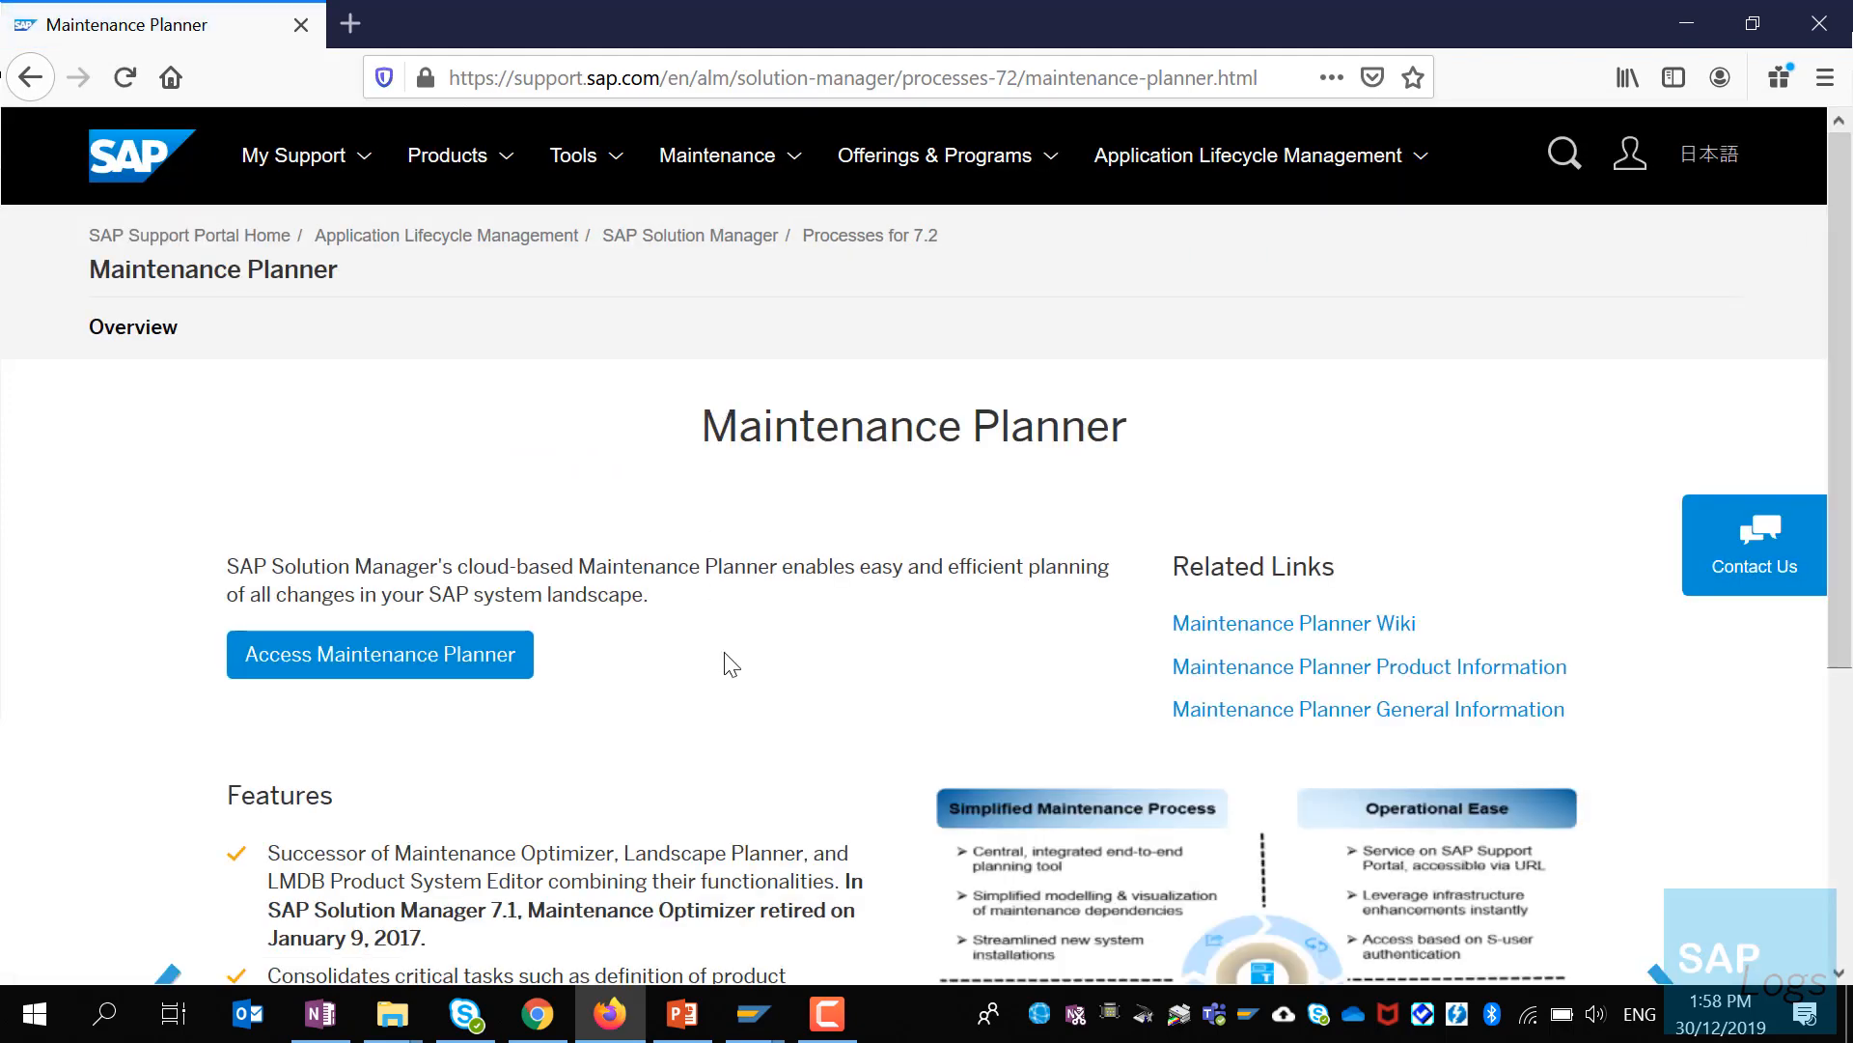
pyautogui.scroll(-3, 728, 662)
pyautogui.scroll(3, 728, 663)
pyautogui.click(395, 675)
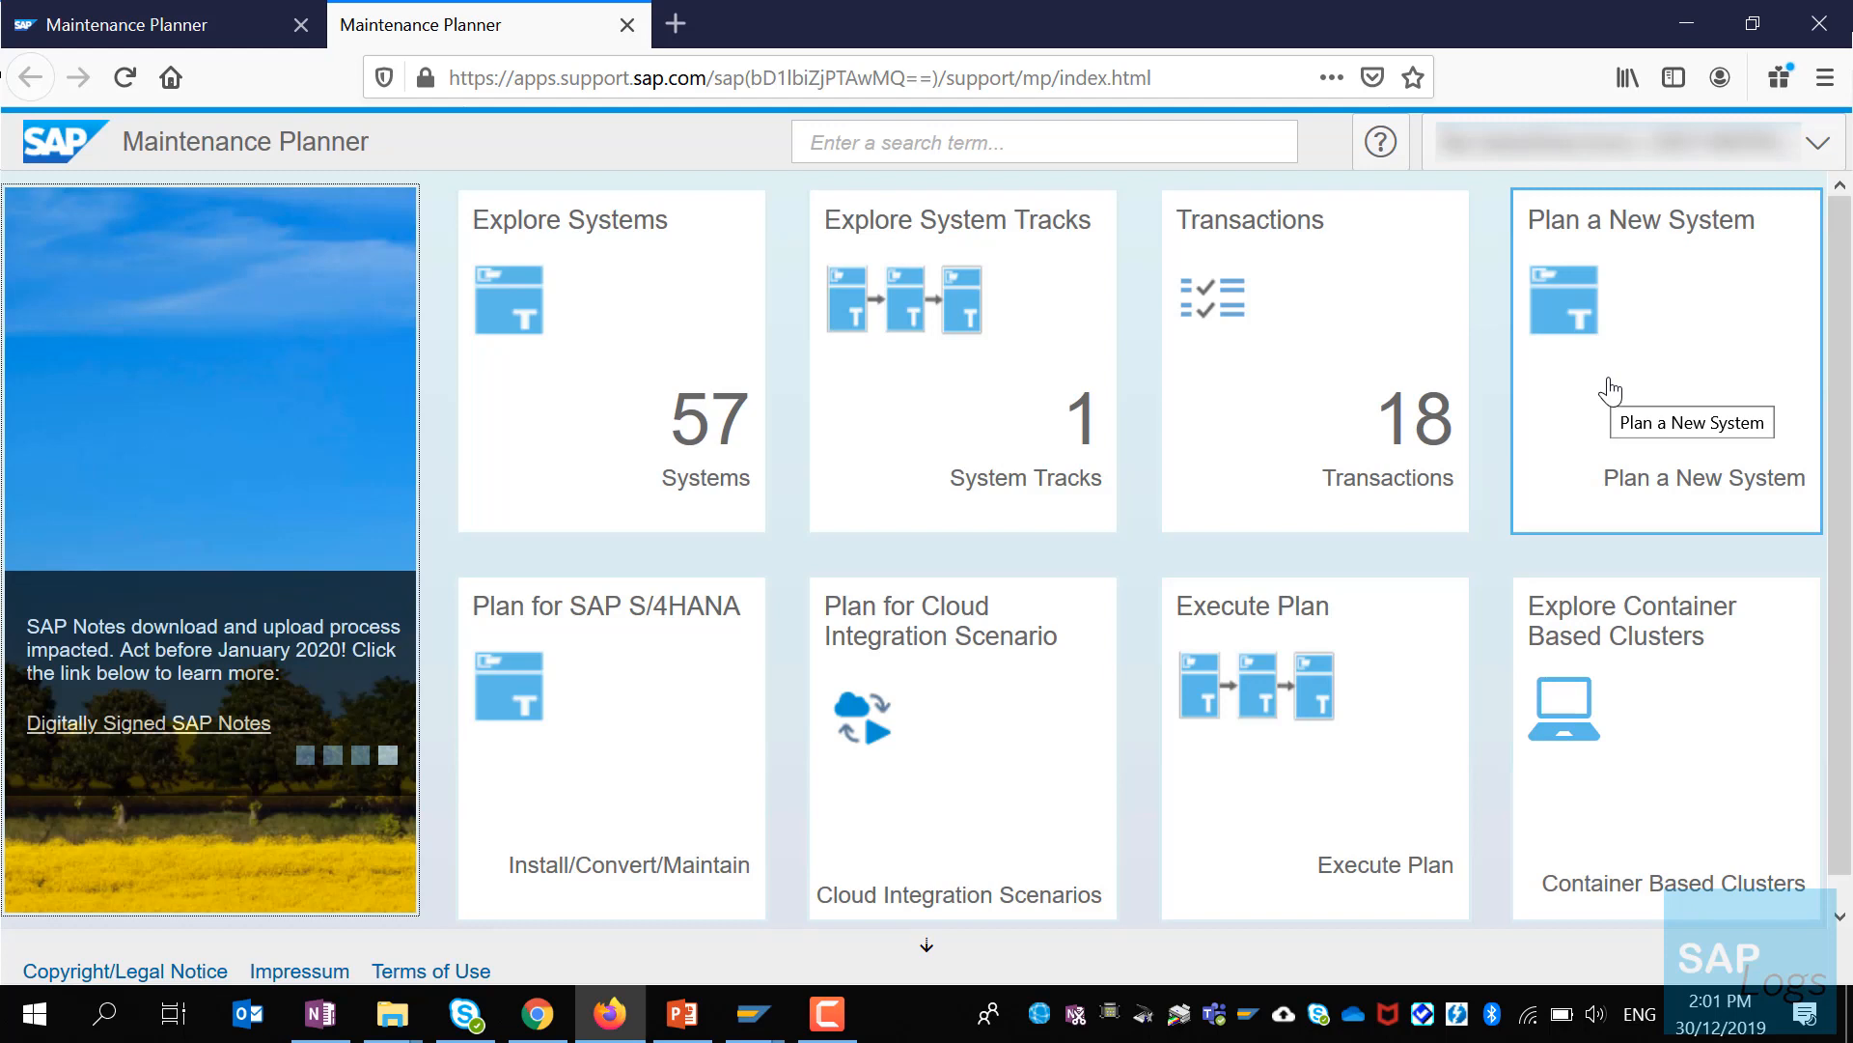
# Step: Create a maintenance plan for a new system and enter its planning stage
pyautogui.click(1609, 385)
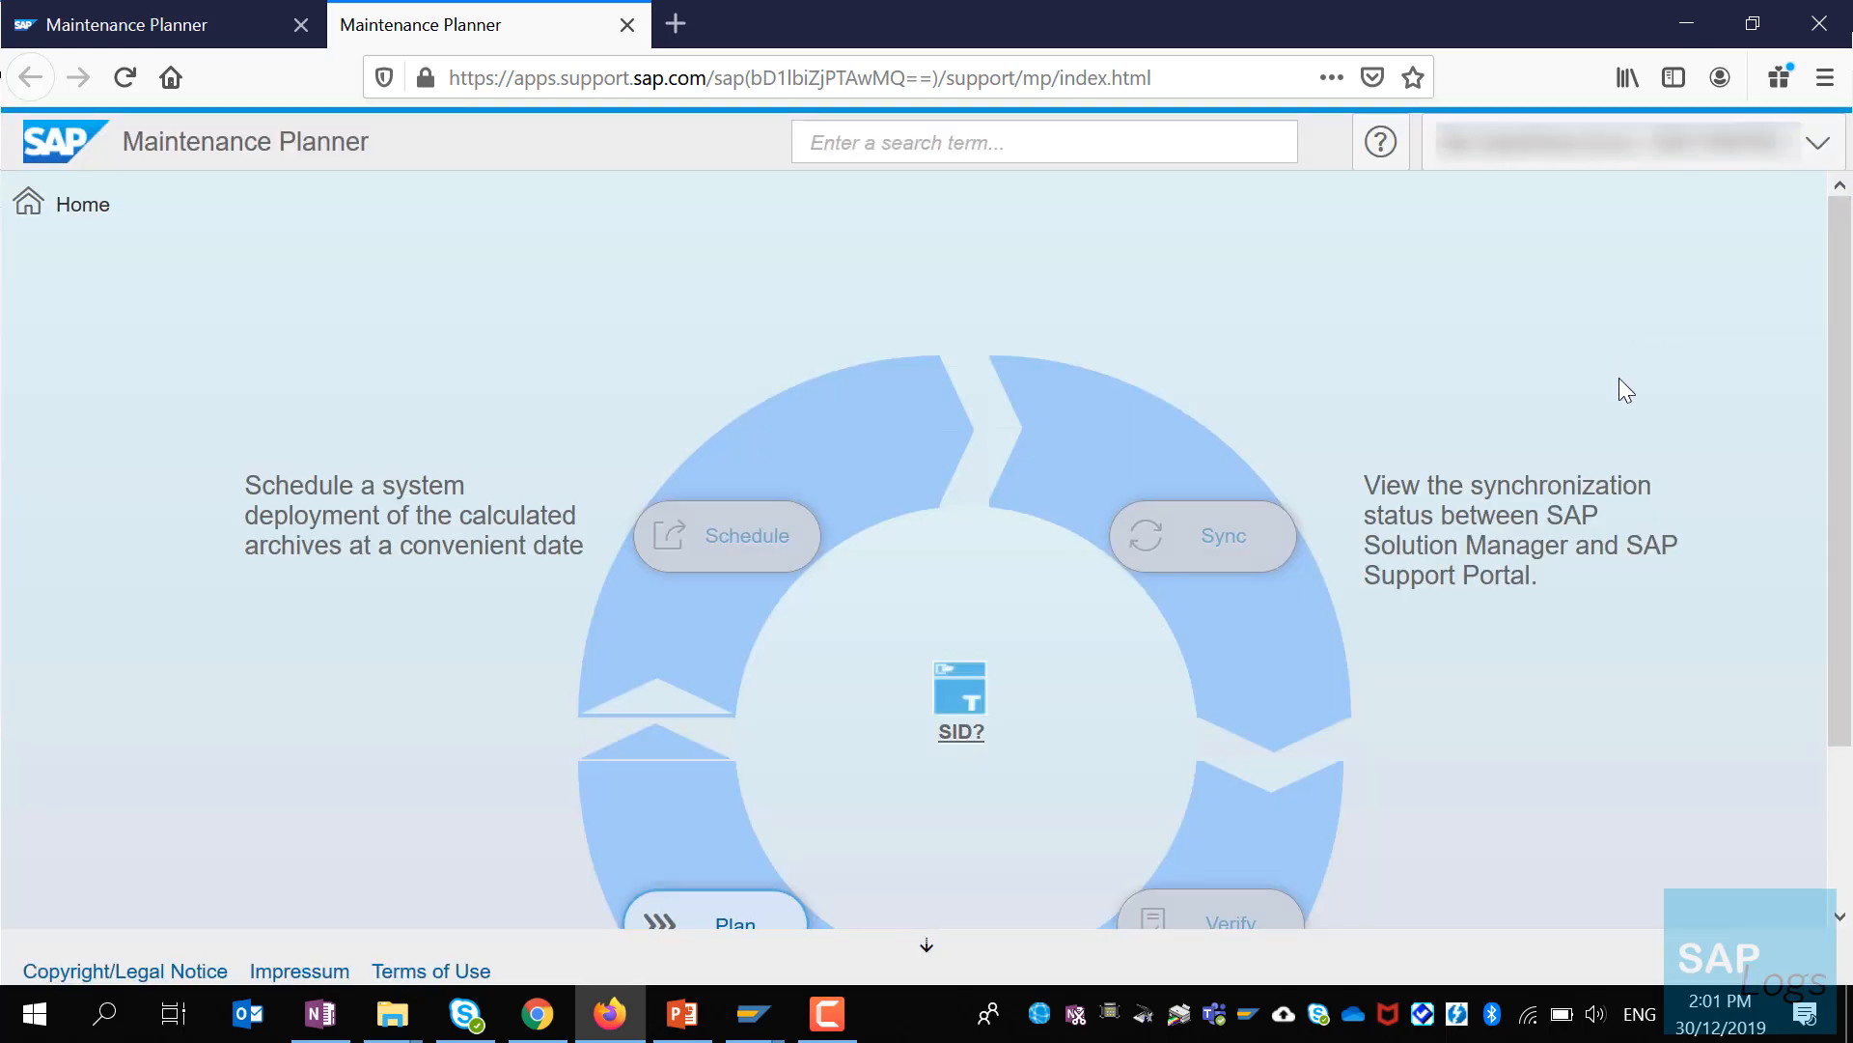
pyautogui.scroll(-2, 1619, 385)
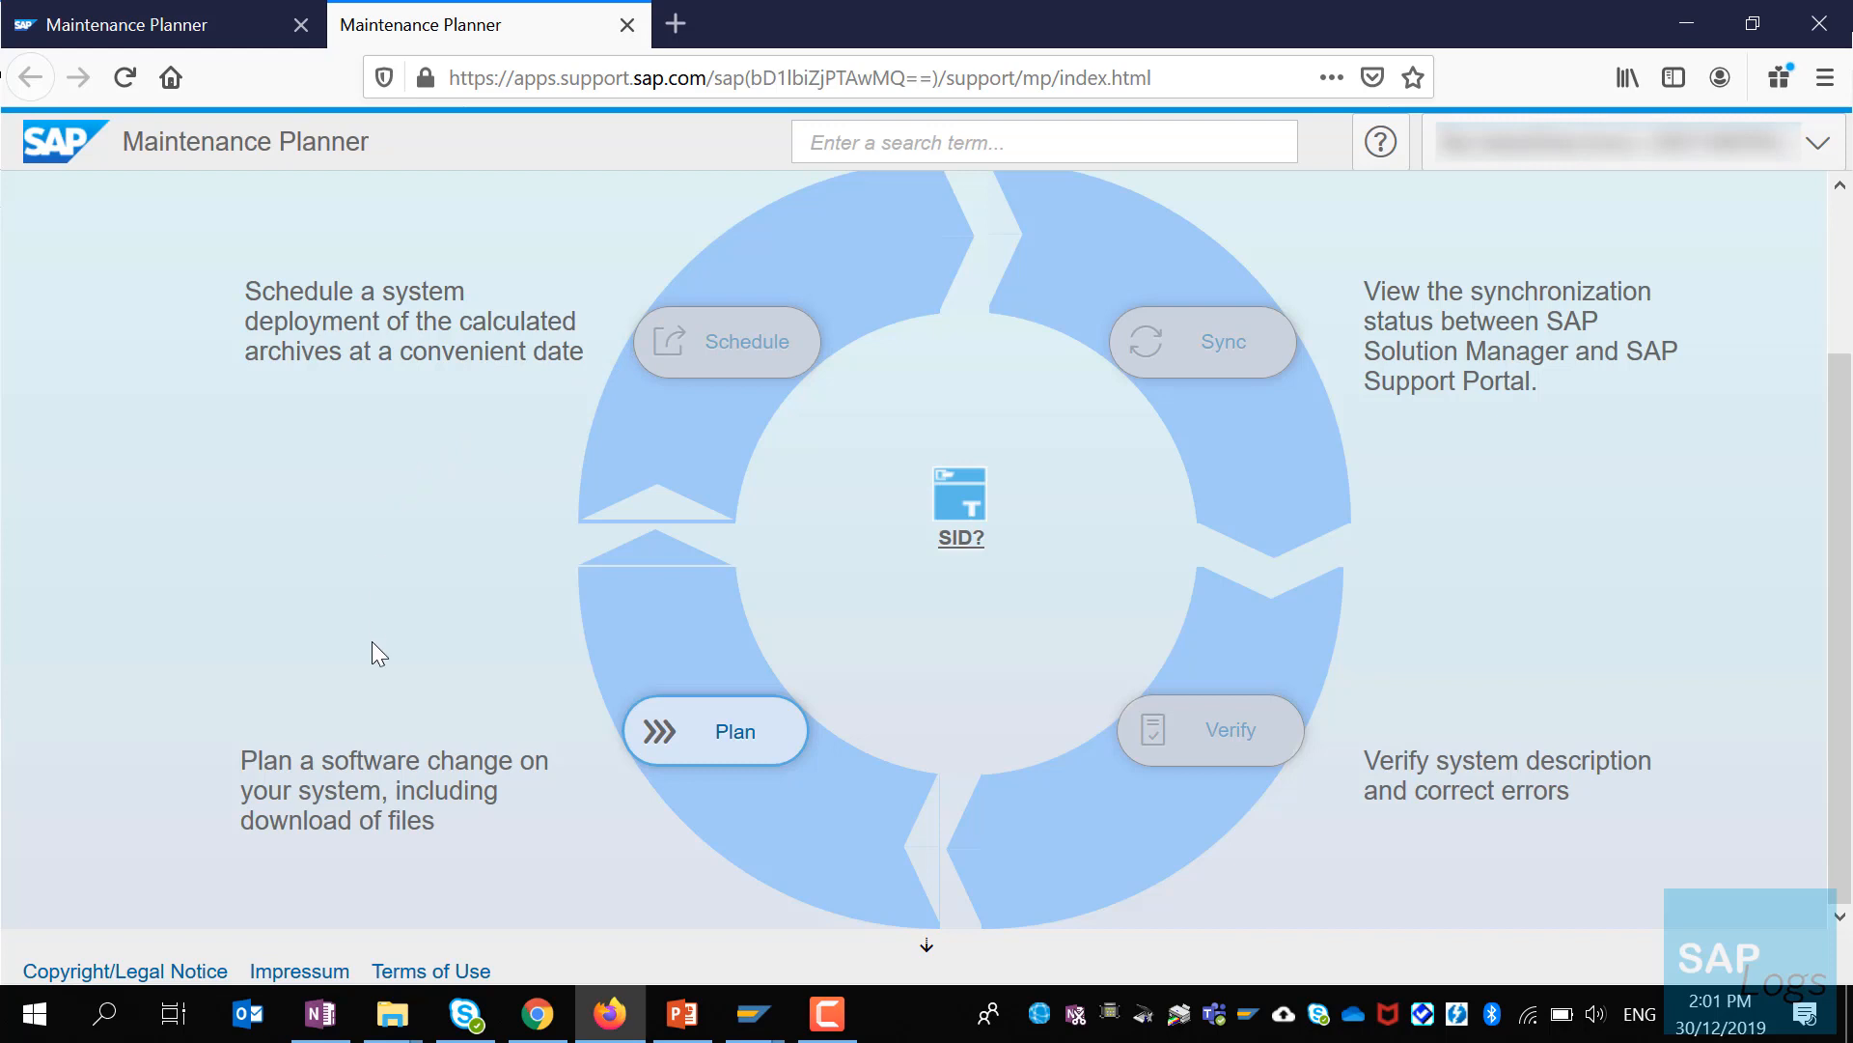
pyautogui.click(777, 738)
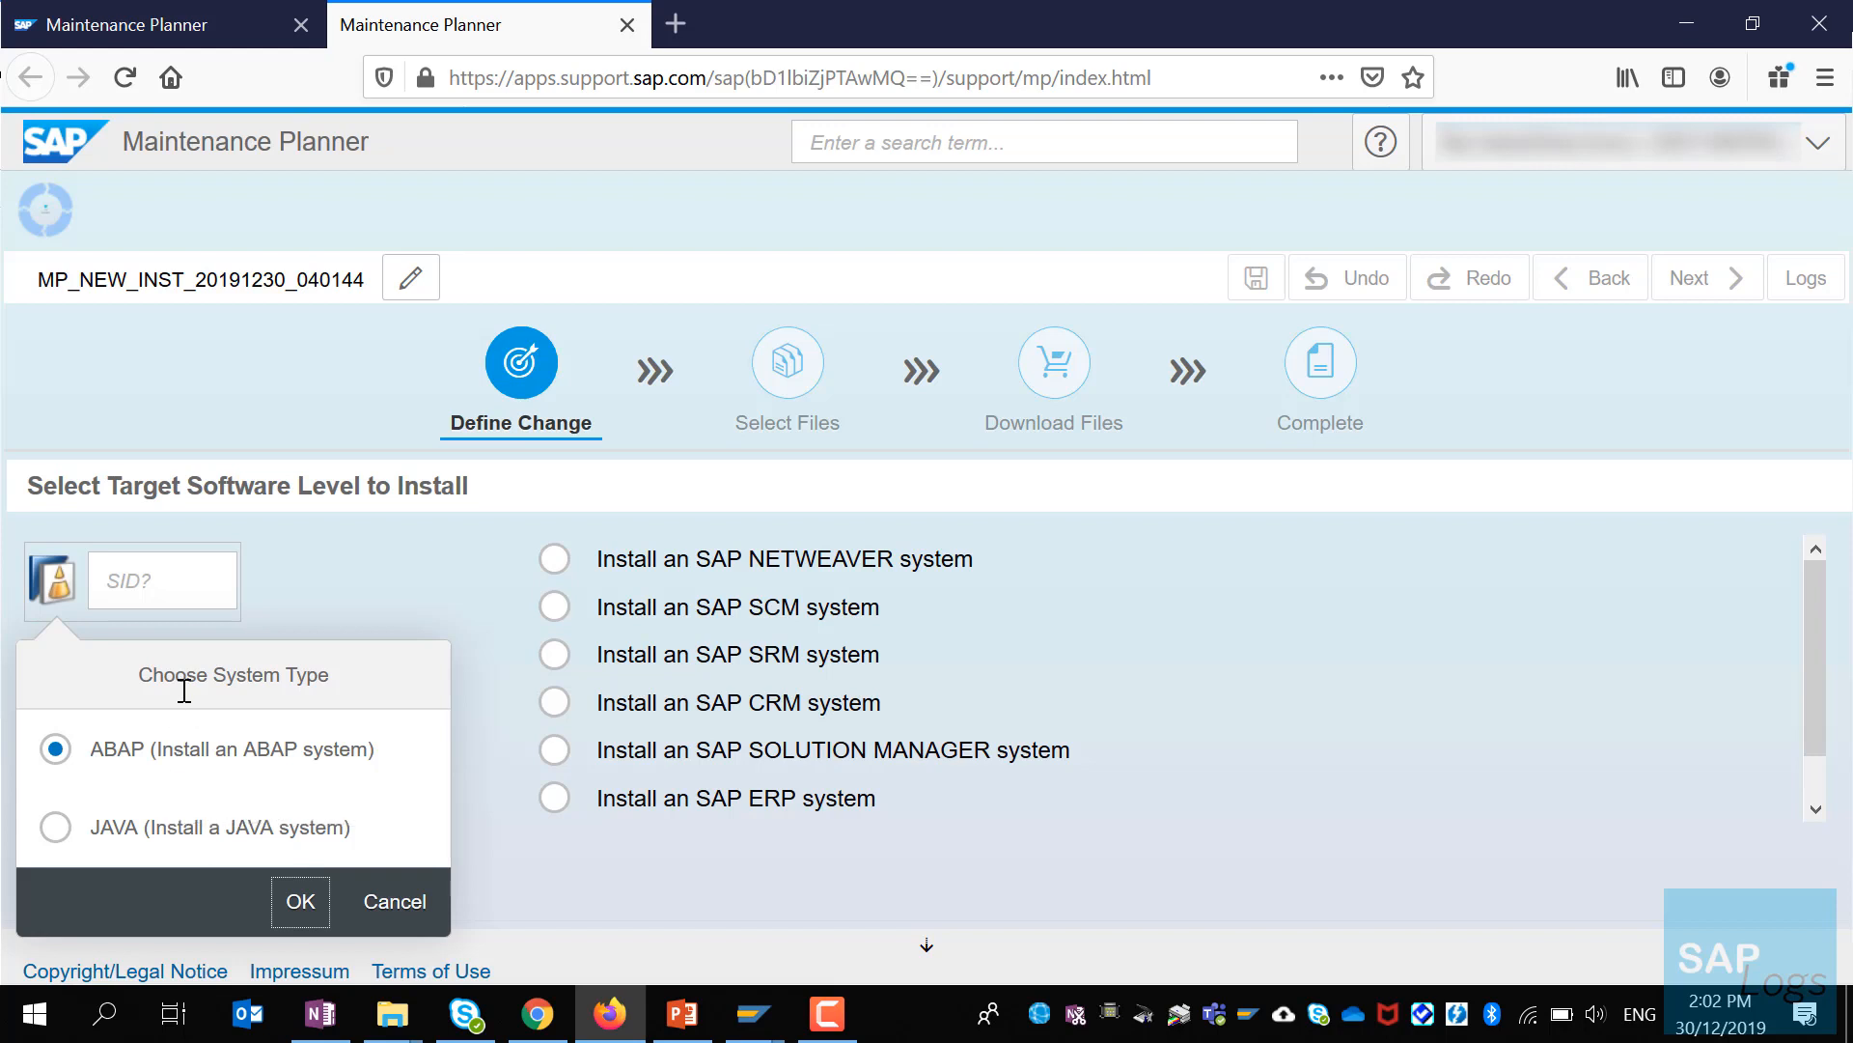
# Step: Keep ABAP as the system type and enter SOP as the new system's ID
pyautogui.click(177, 571)
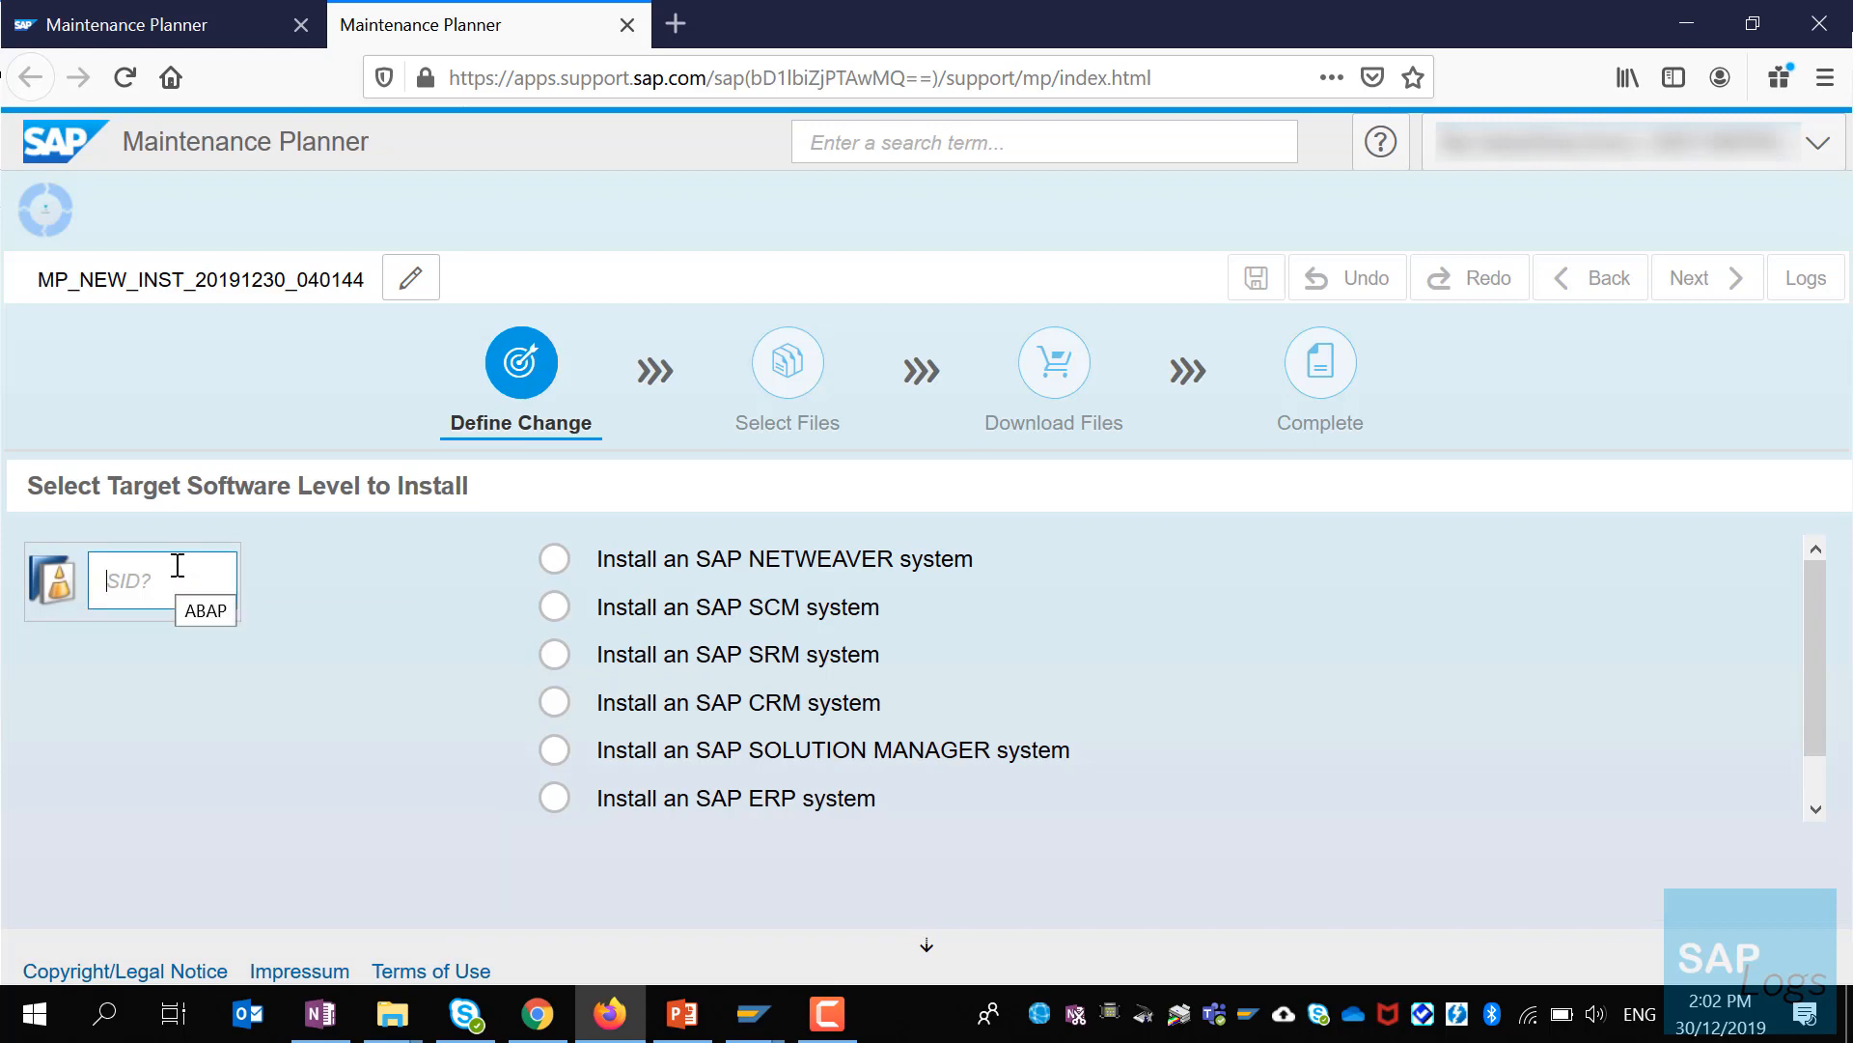
pyautogui.write('S')
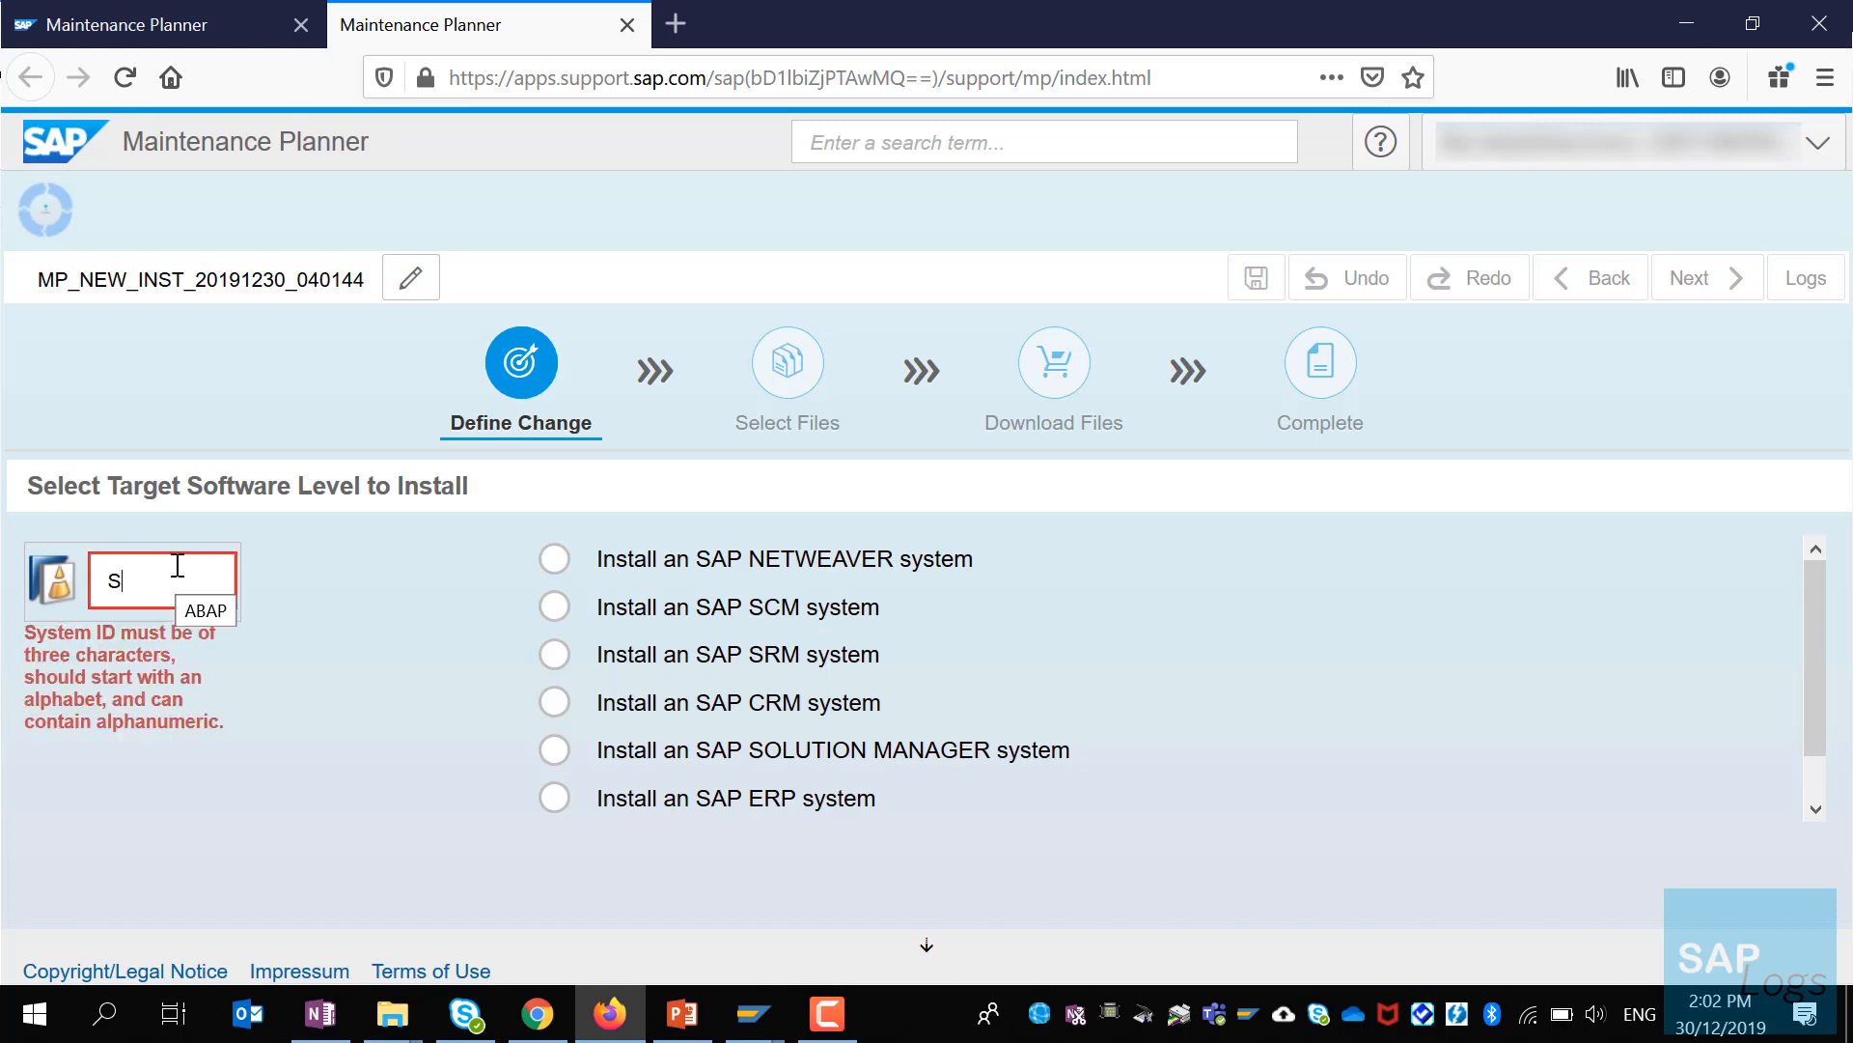
pyautogui.write('OP')
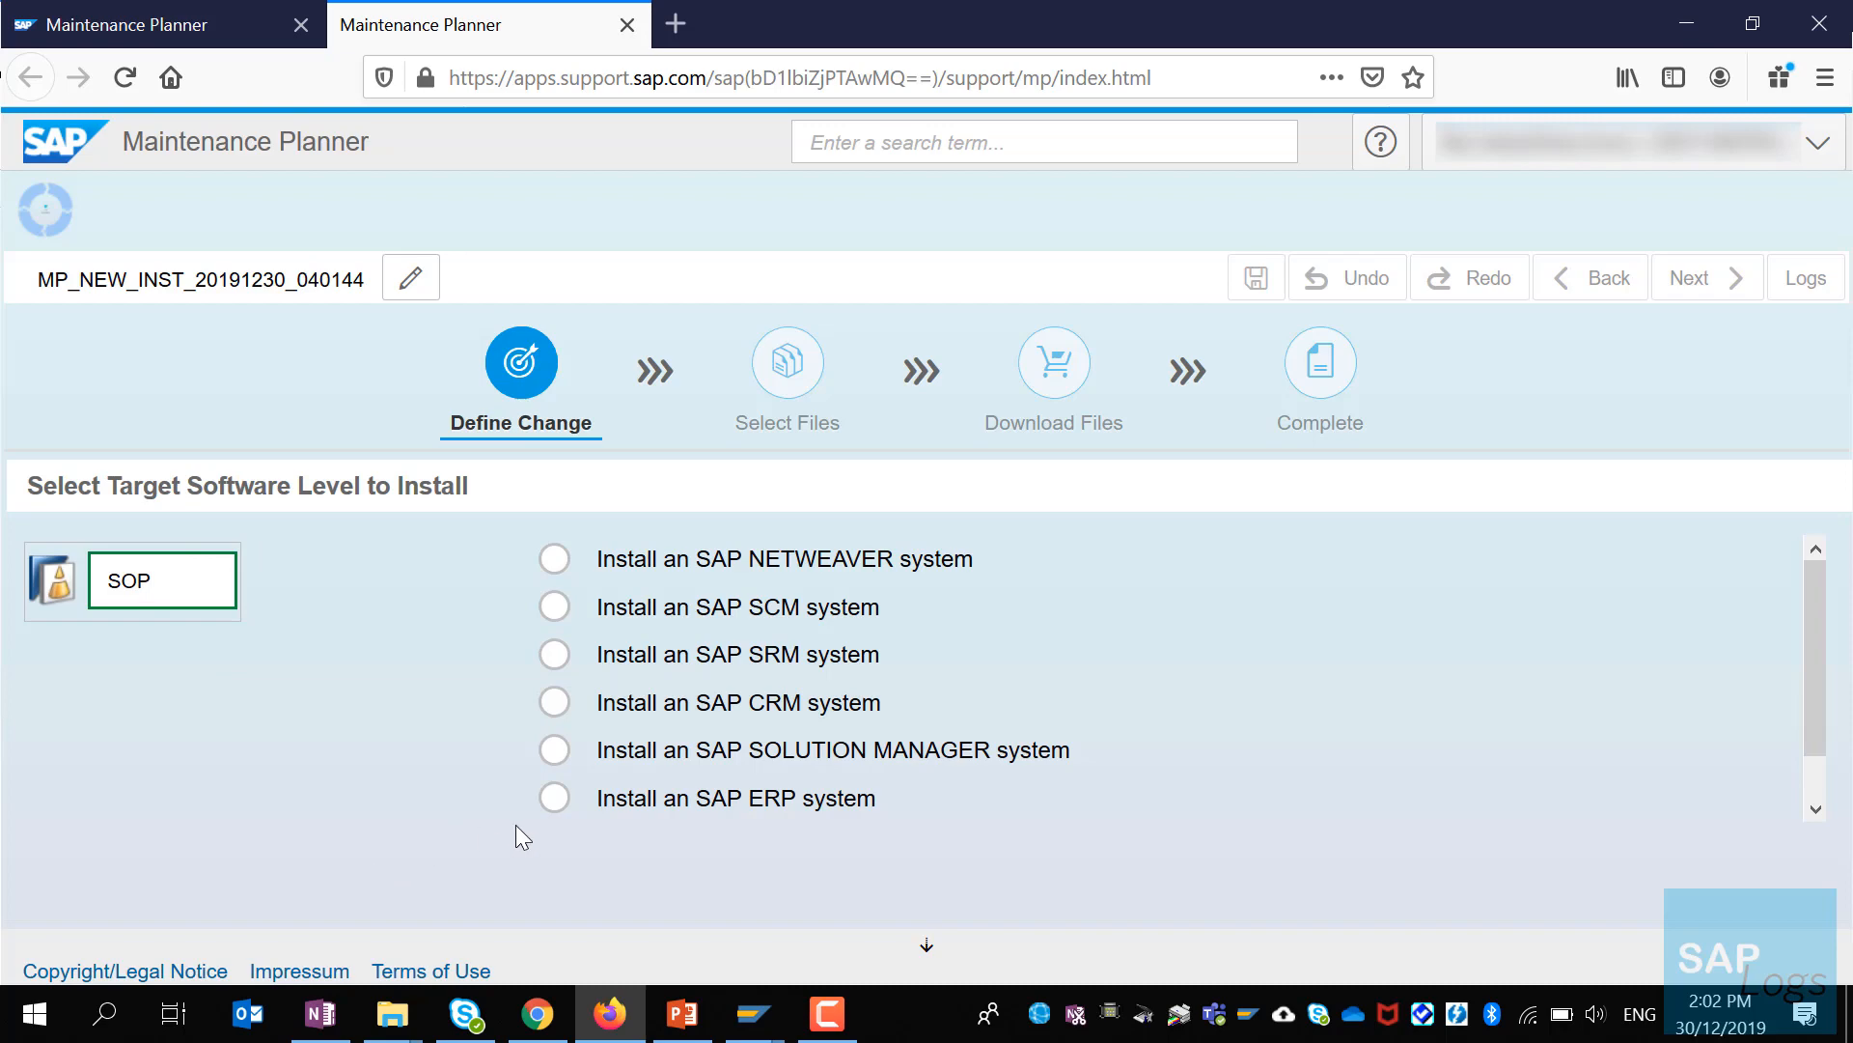
# Step: Choose to install SAP SOLUTION MANAGER 7.2 with support package stack 10 (12/2019) FPS, and confirm the selection
pyautogui.click(552, 750)
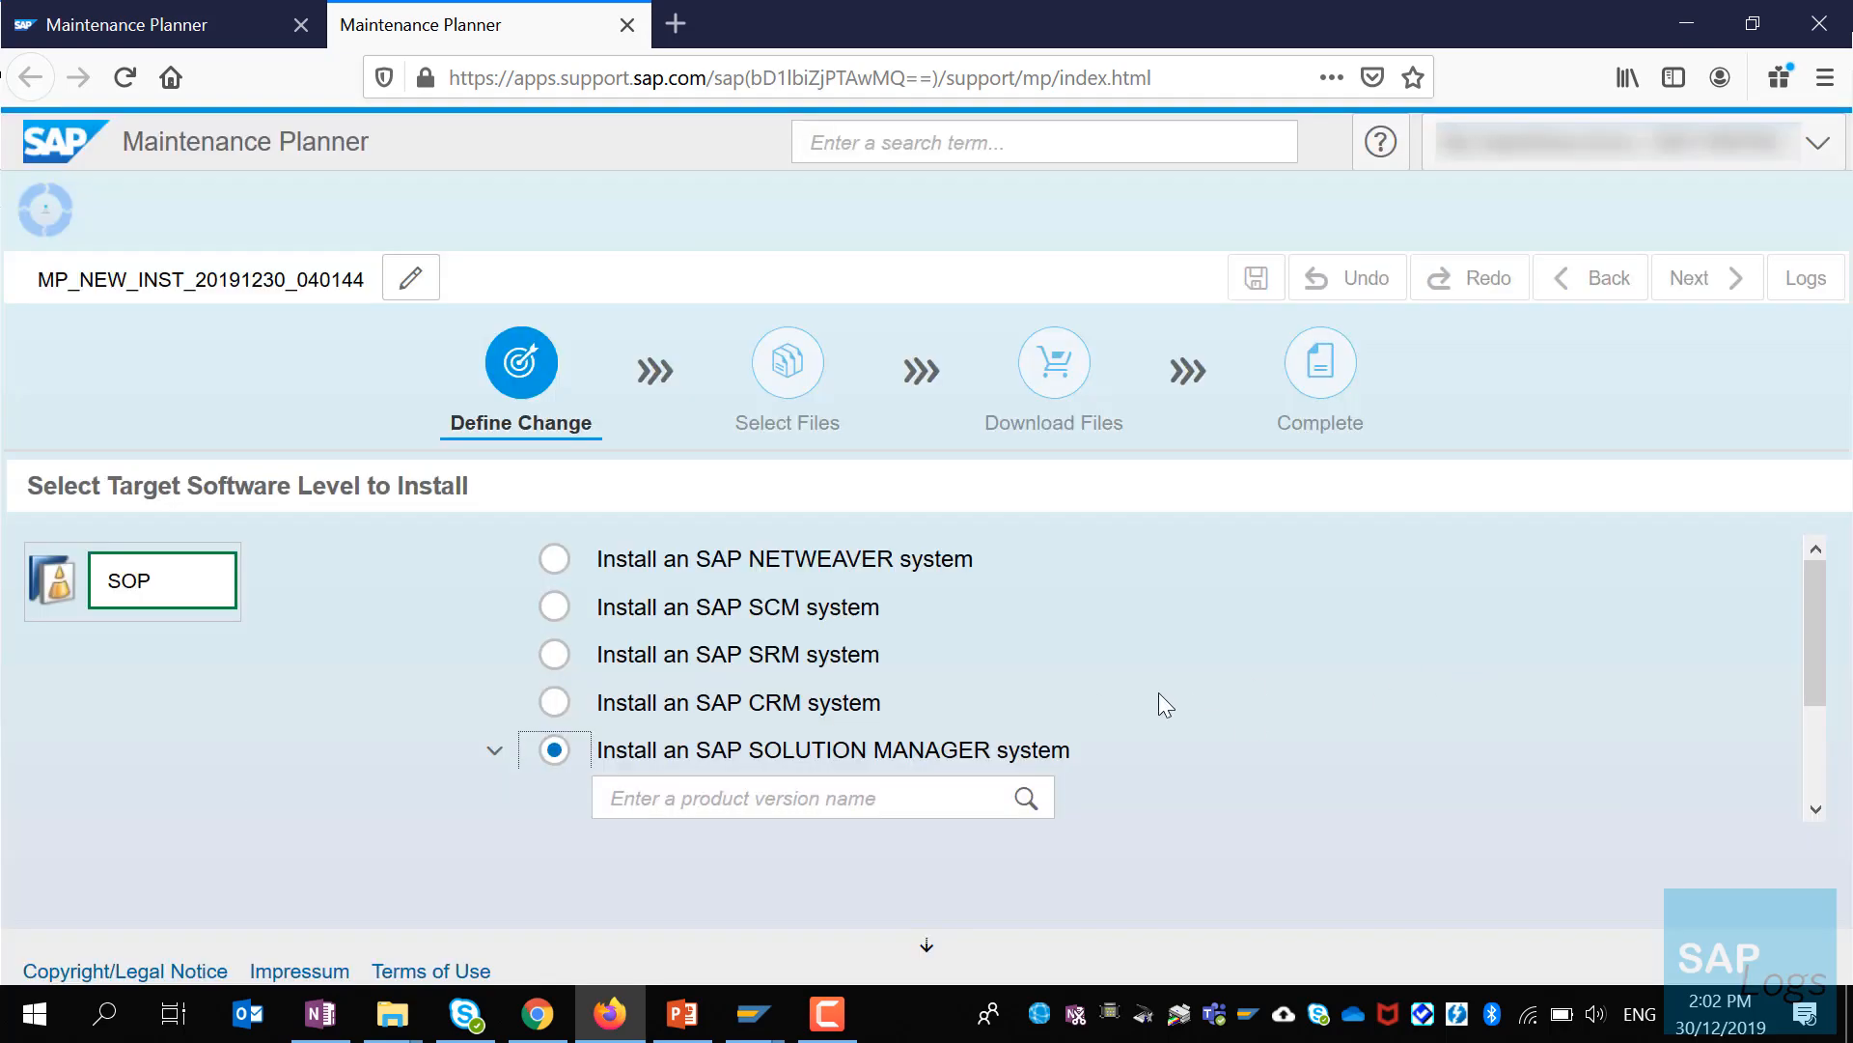
pyautogui.scroll(-2, 1158, 692)
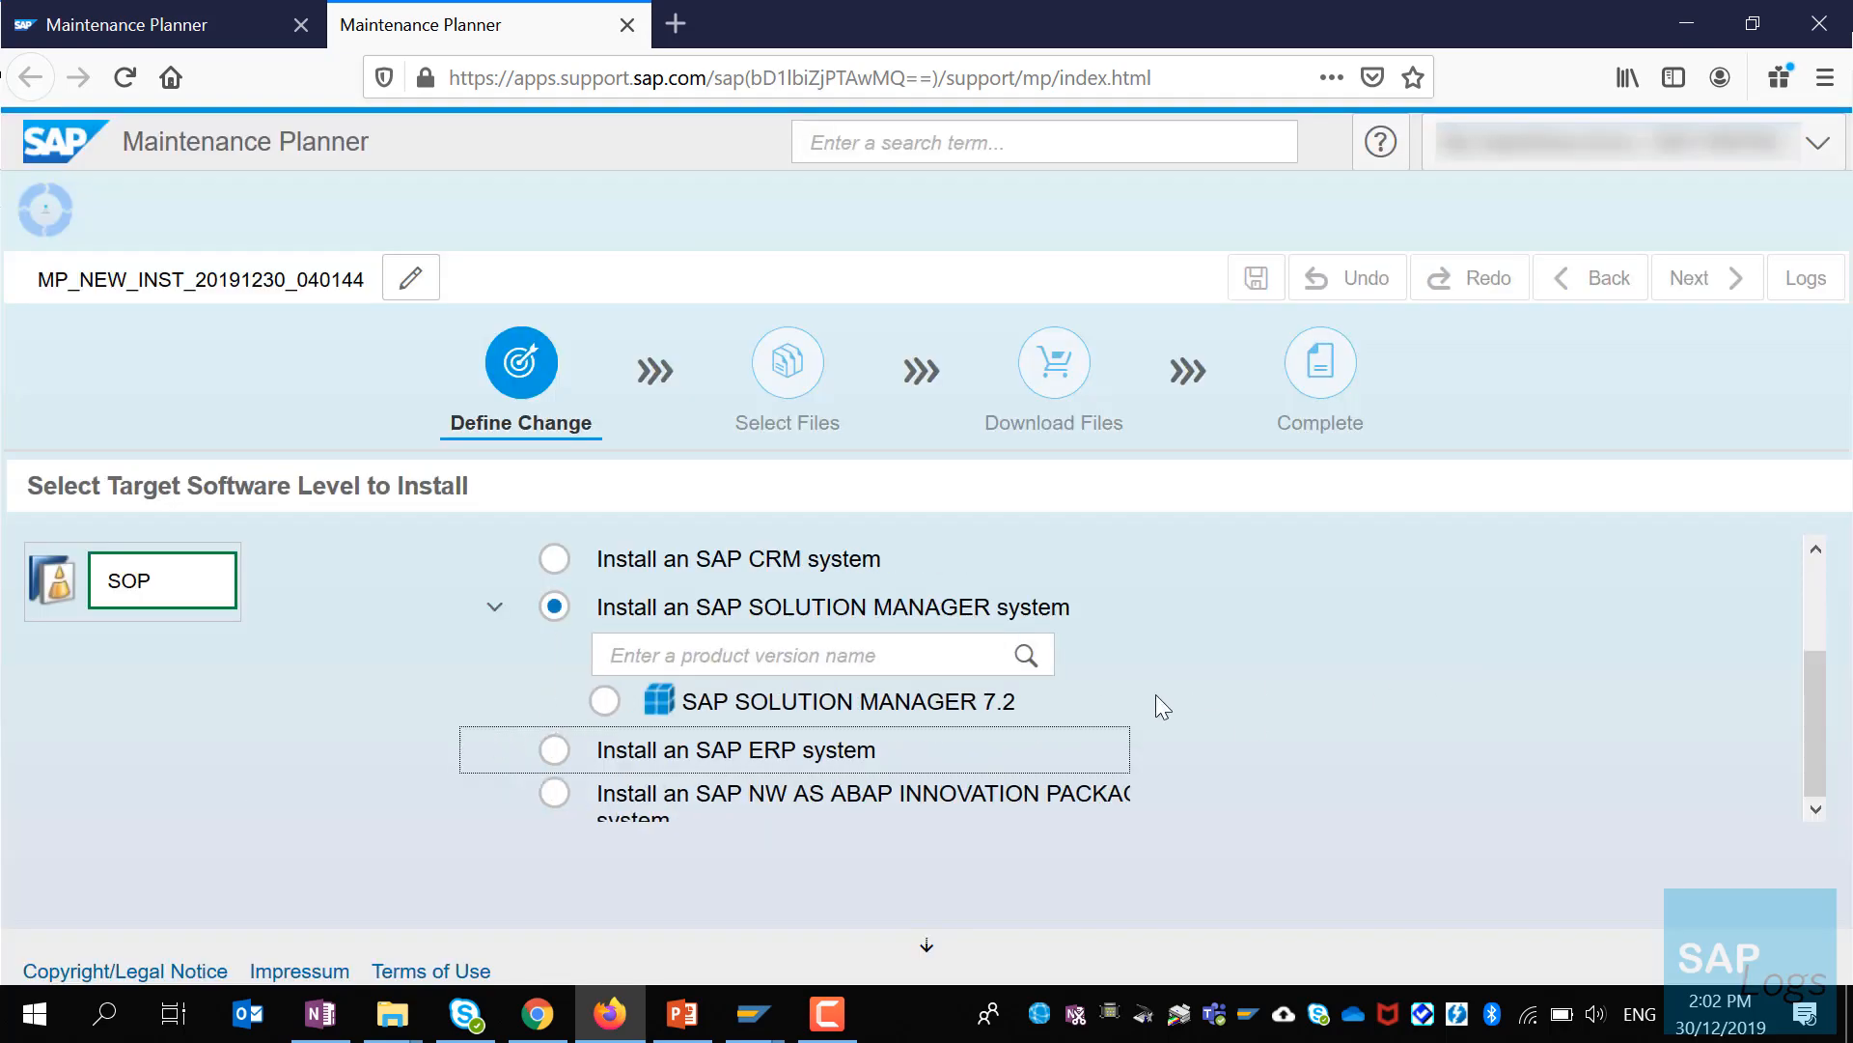
pyautogui.click(616, 689)
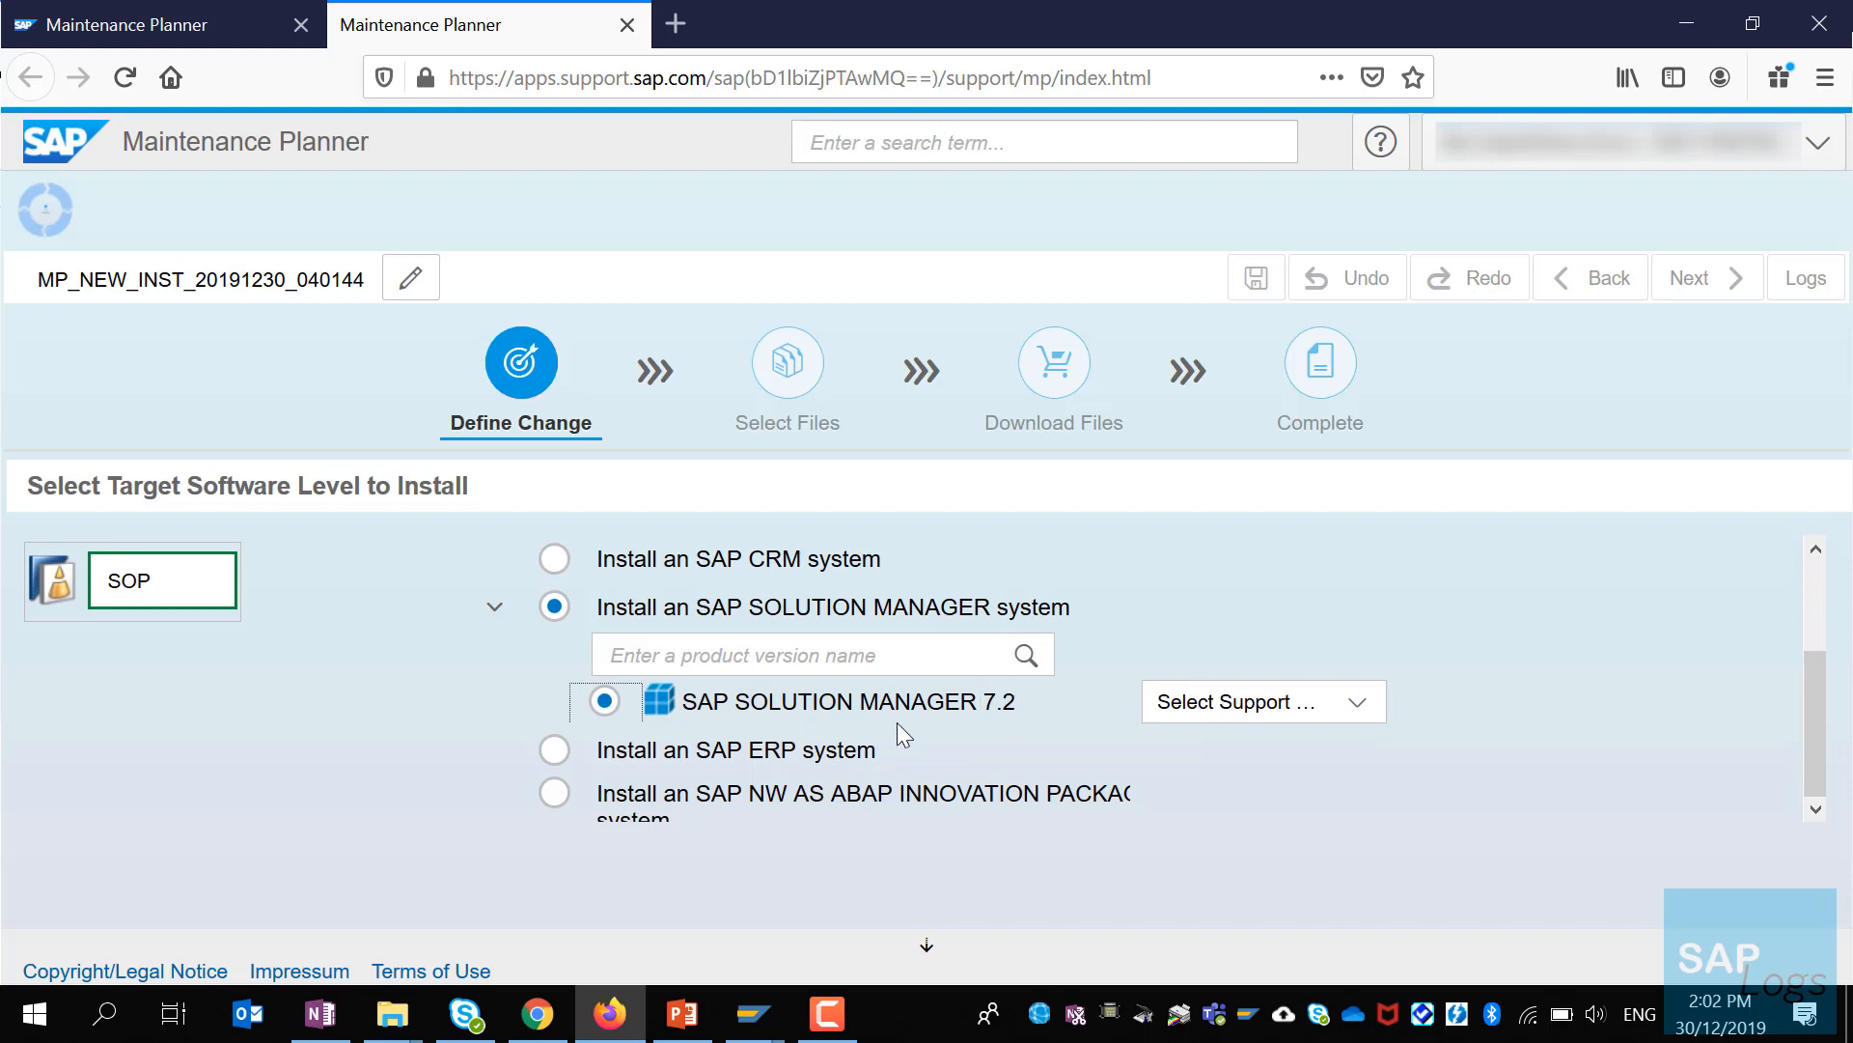
pyautogui.click(1362, 710)
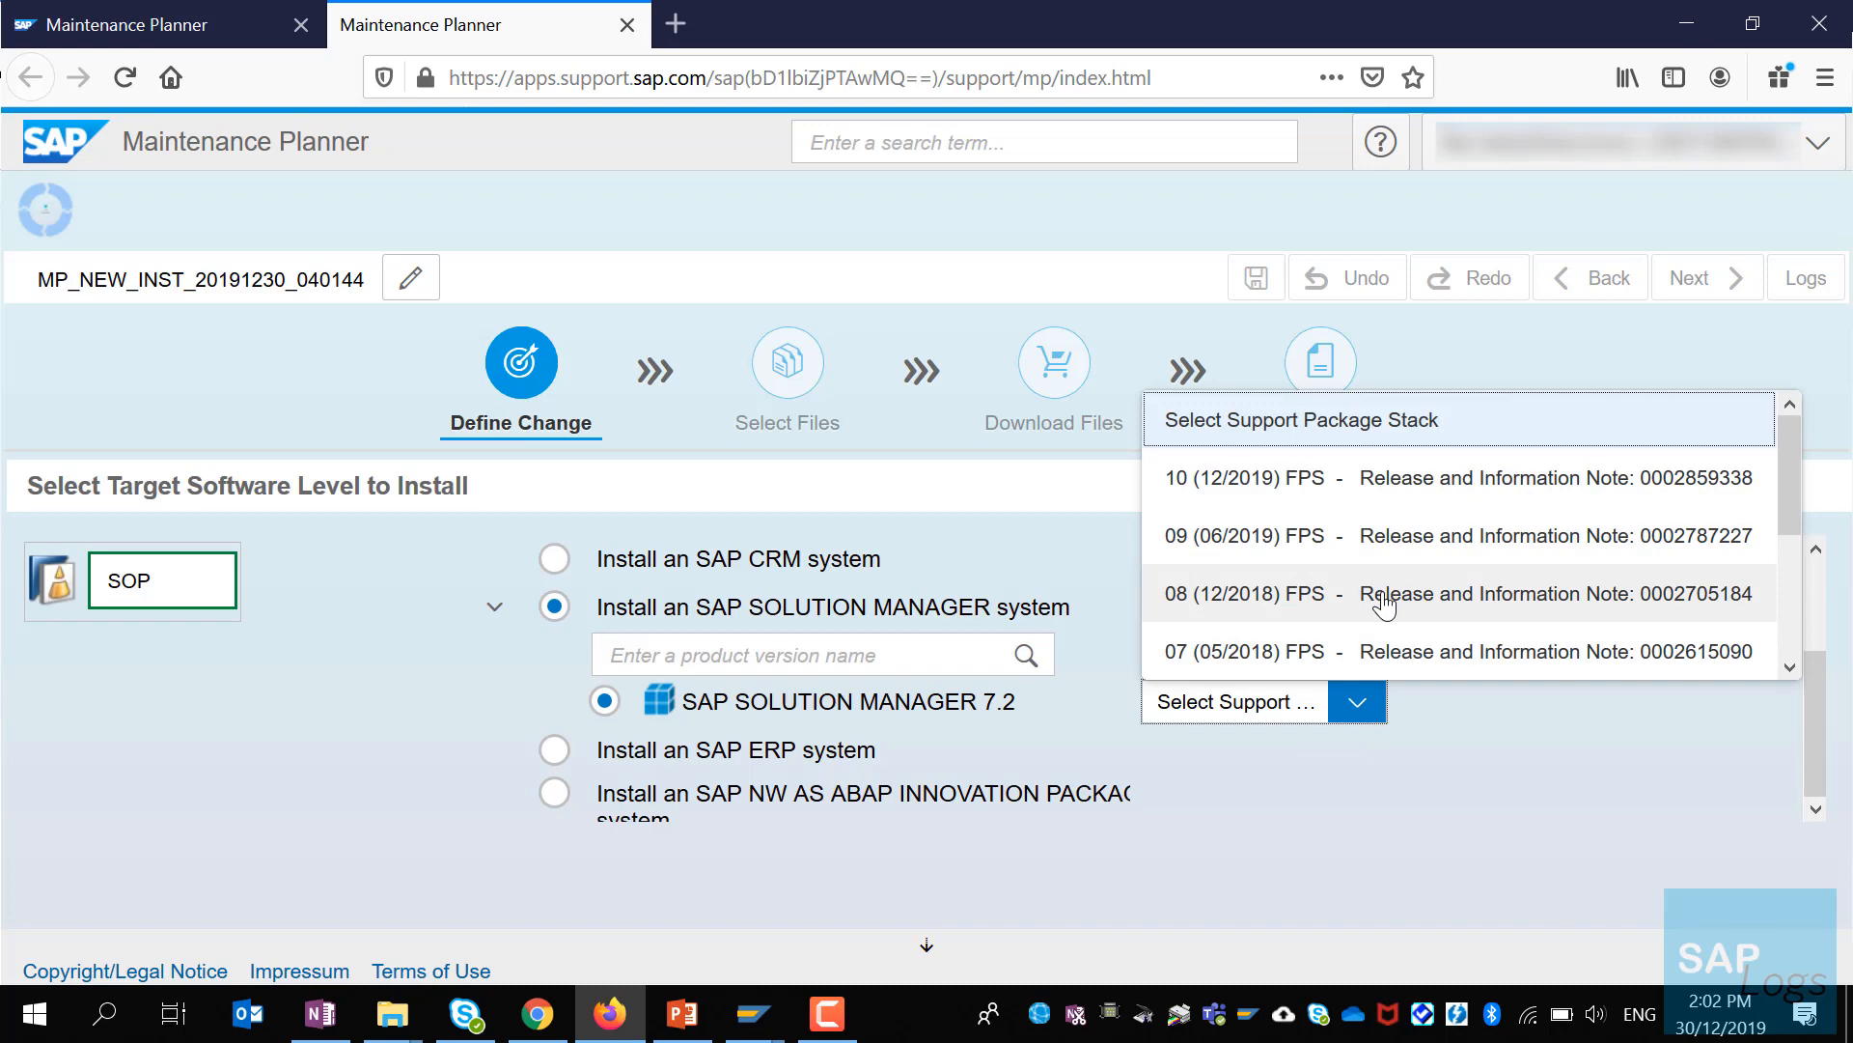
pyautogui.click(1398, 503)
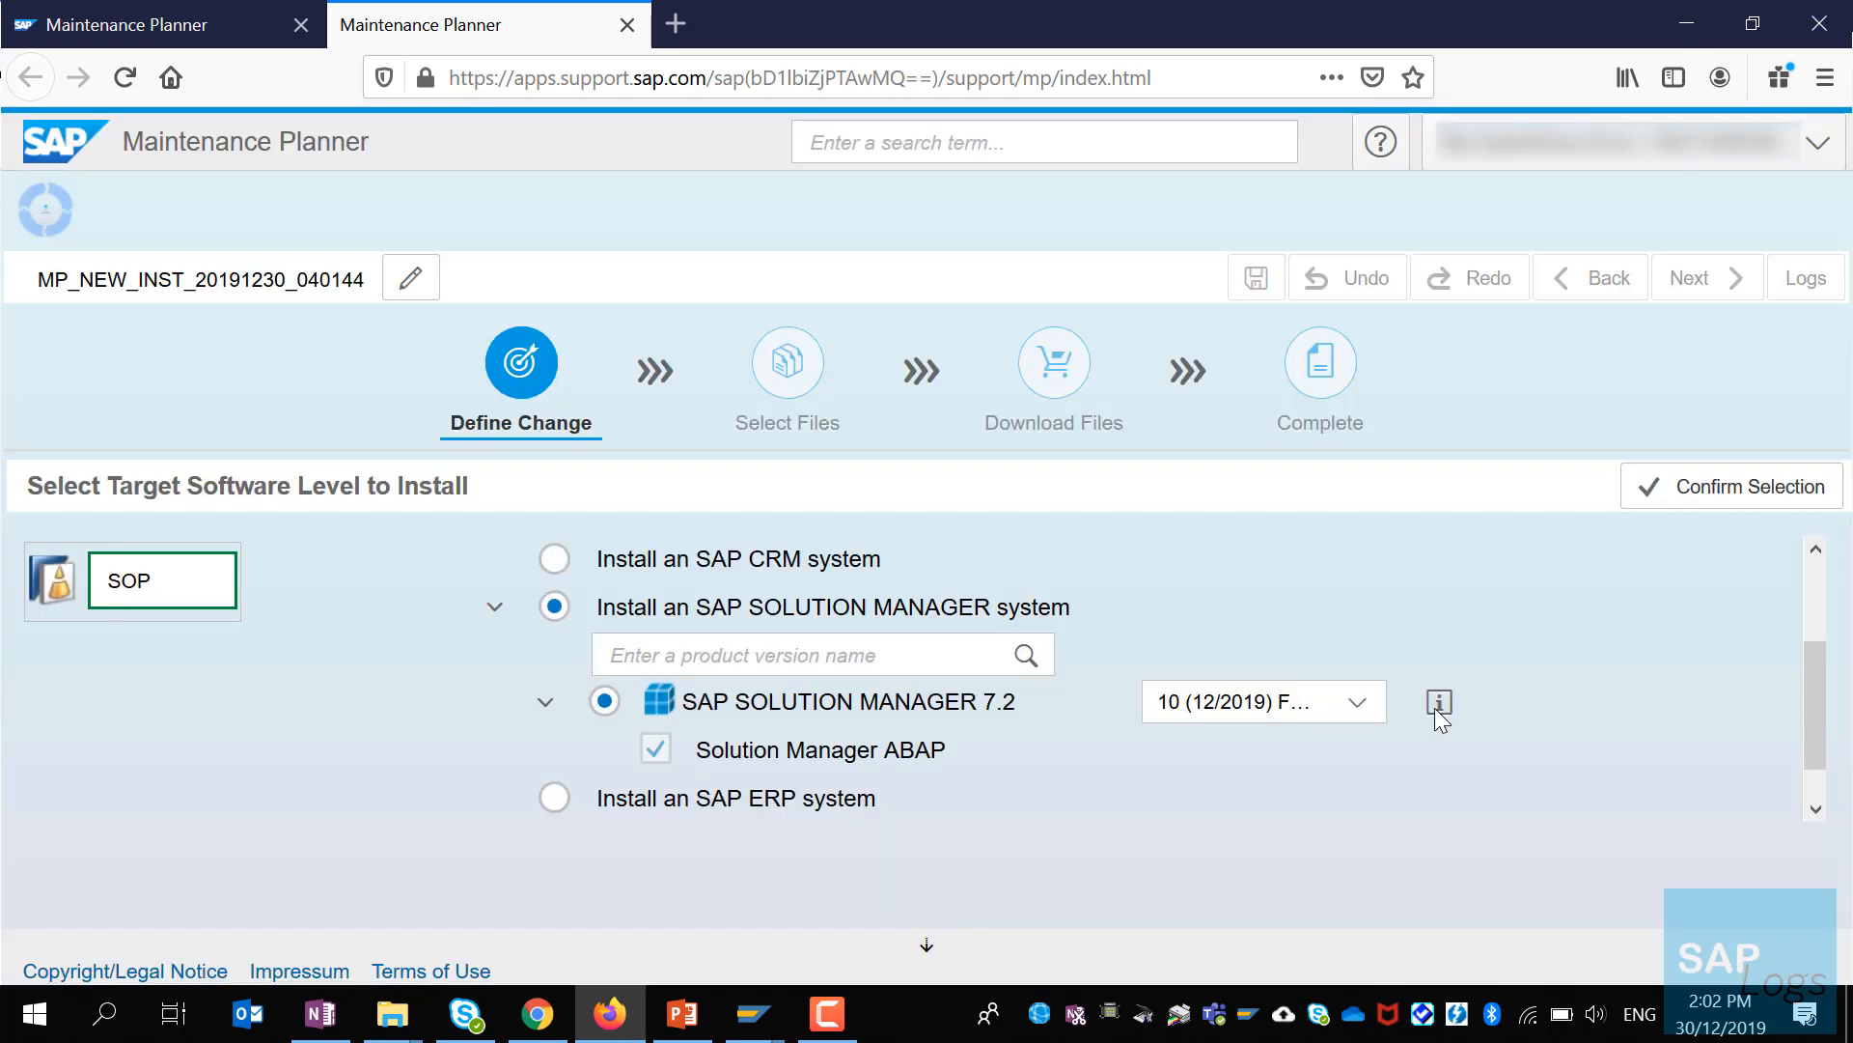
pyautogui.click(1435, 708)
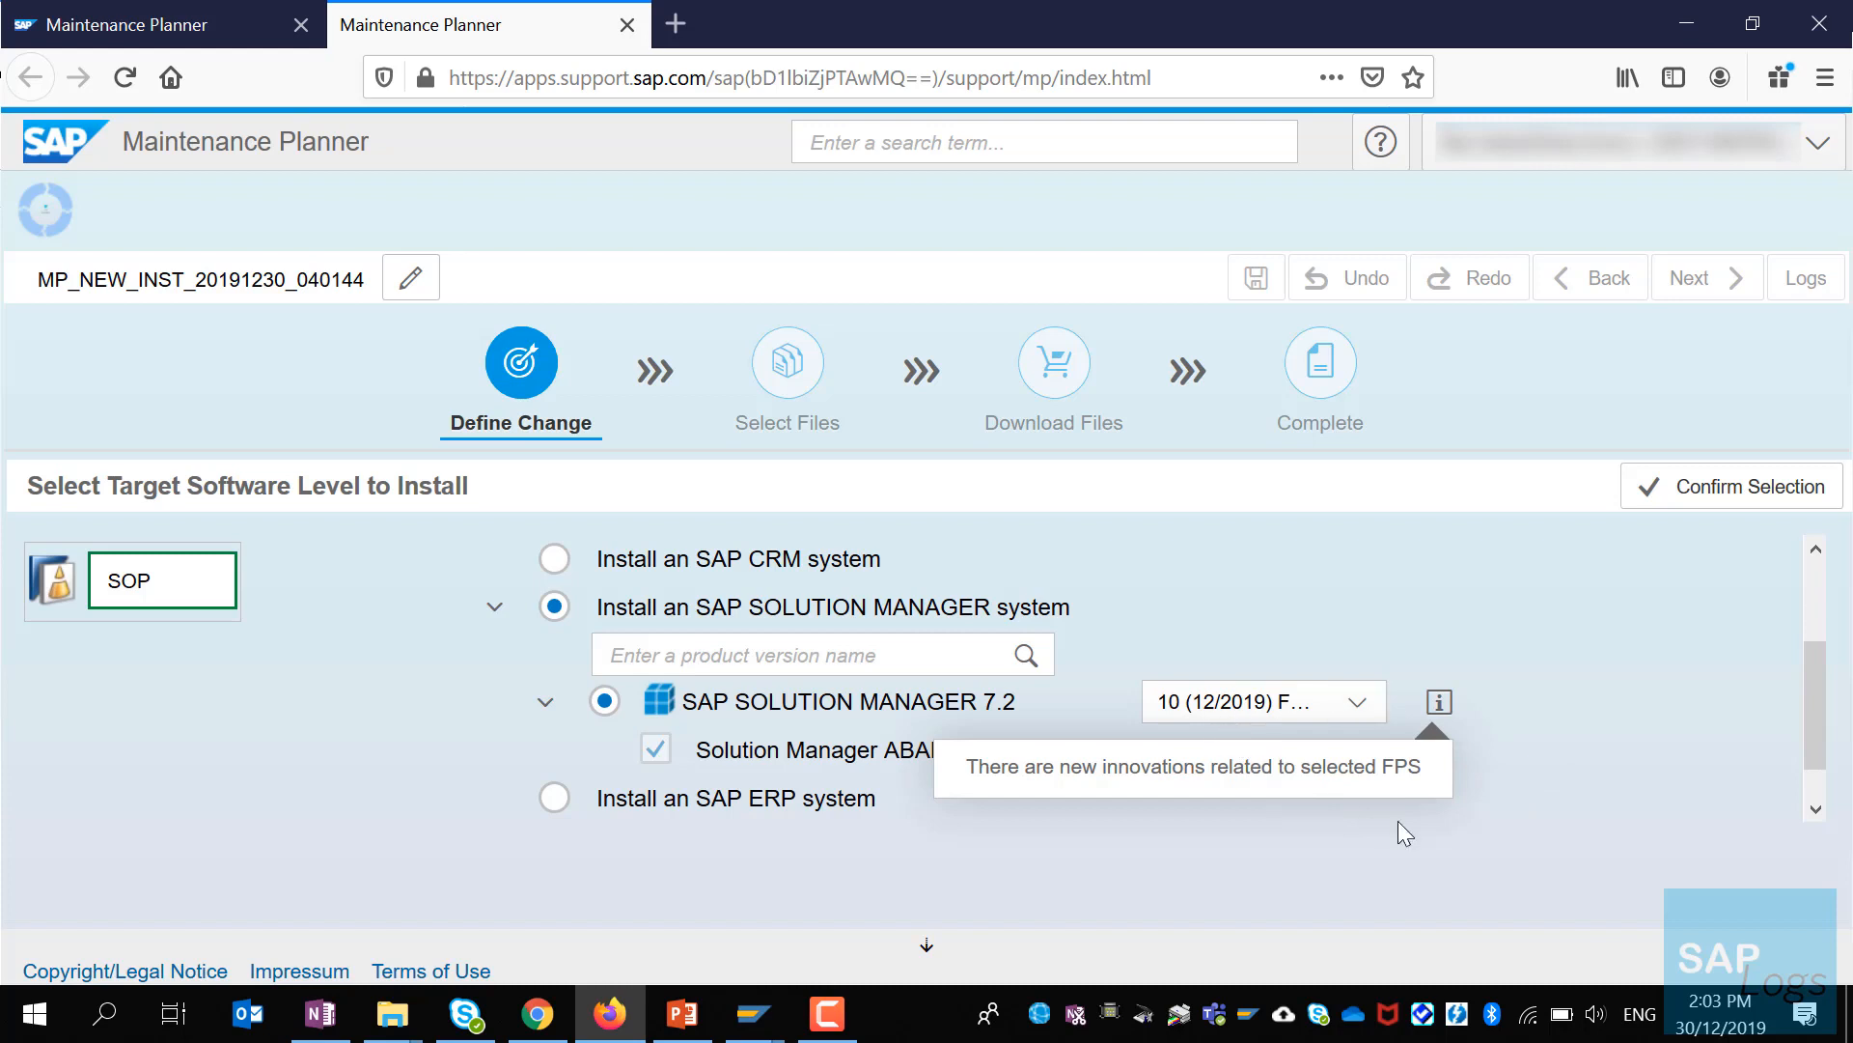
pyautogui.click(1735, 490)
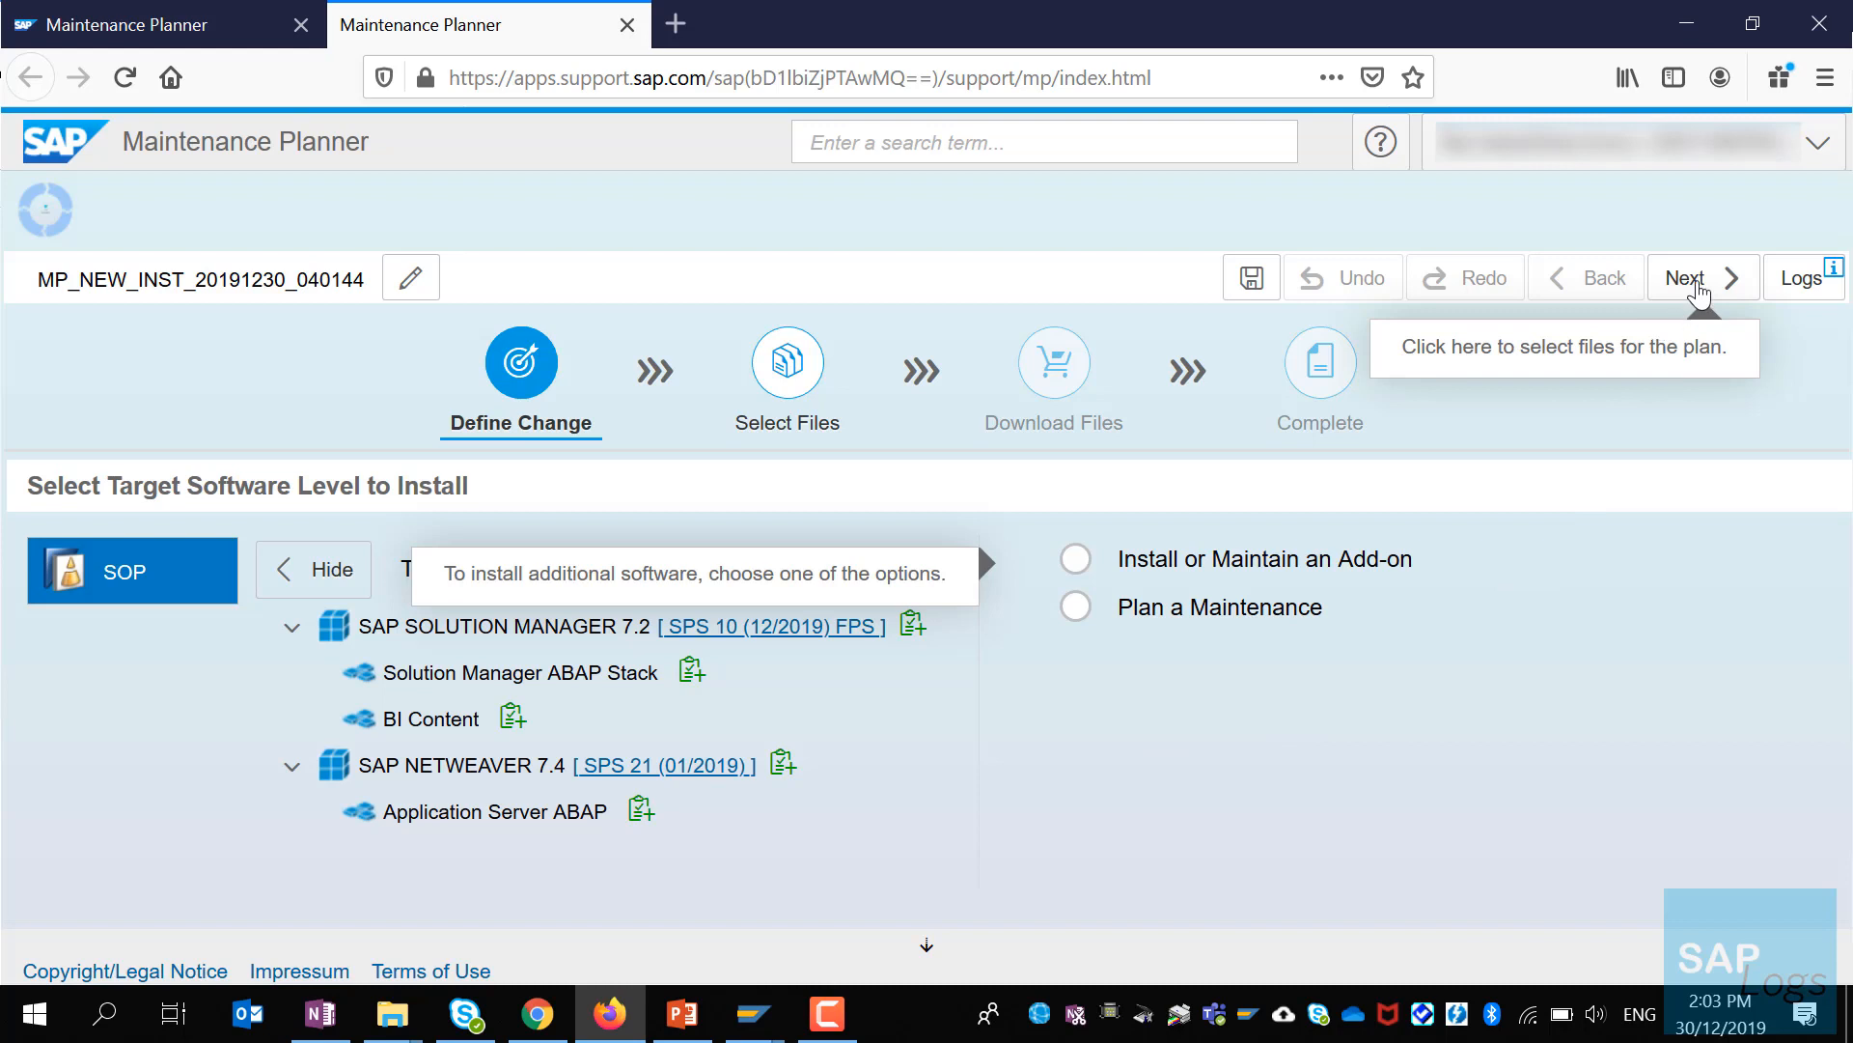
# Step: Proceed to file selection and include the MS SQL SERVER files for Windows on x64 64bit
pyautogui.click(1696, 281)
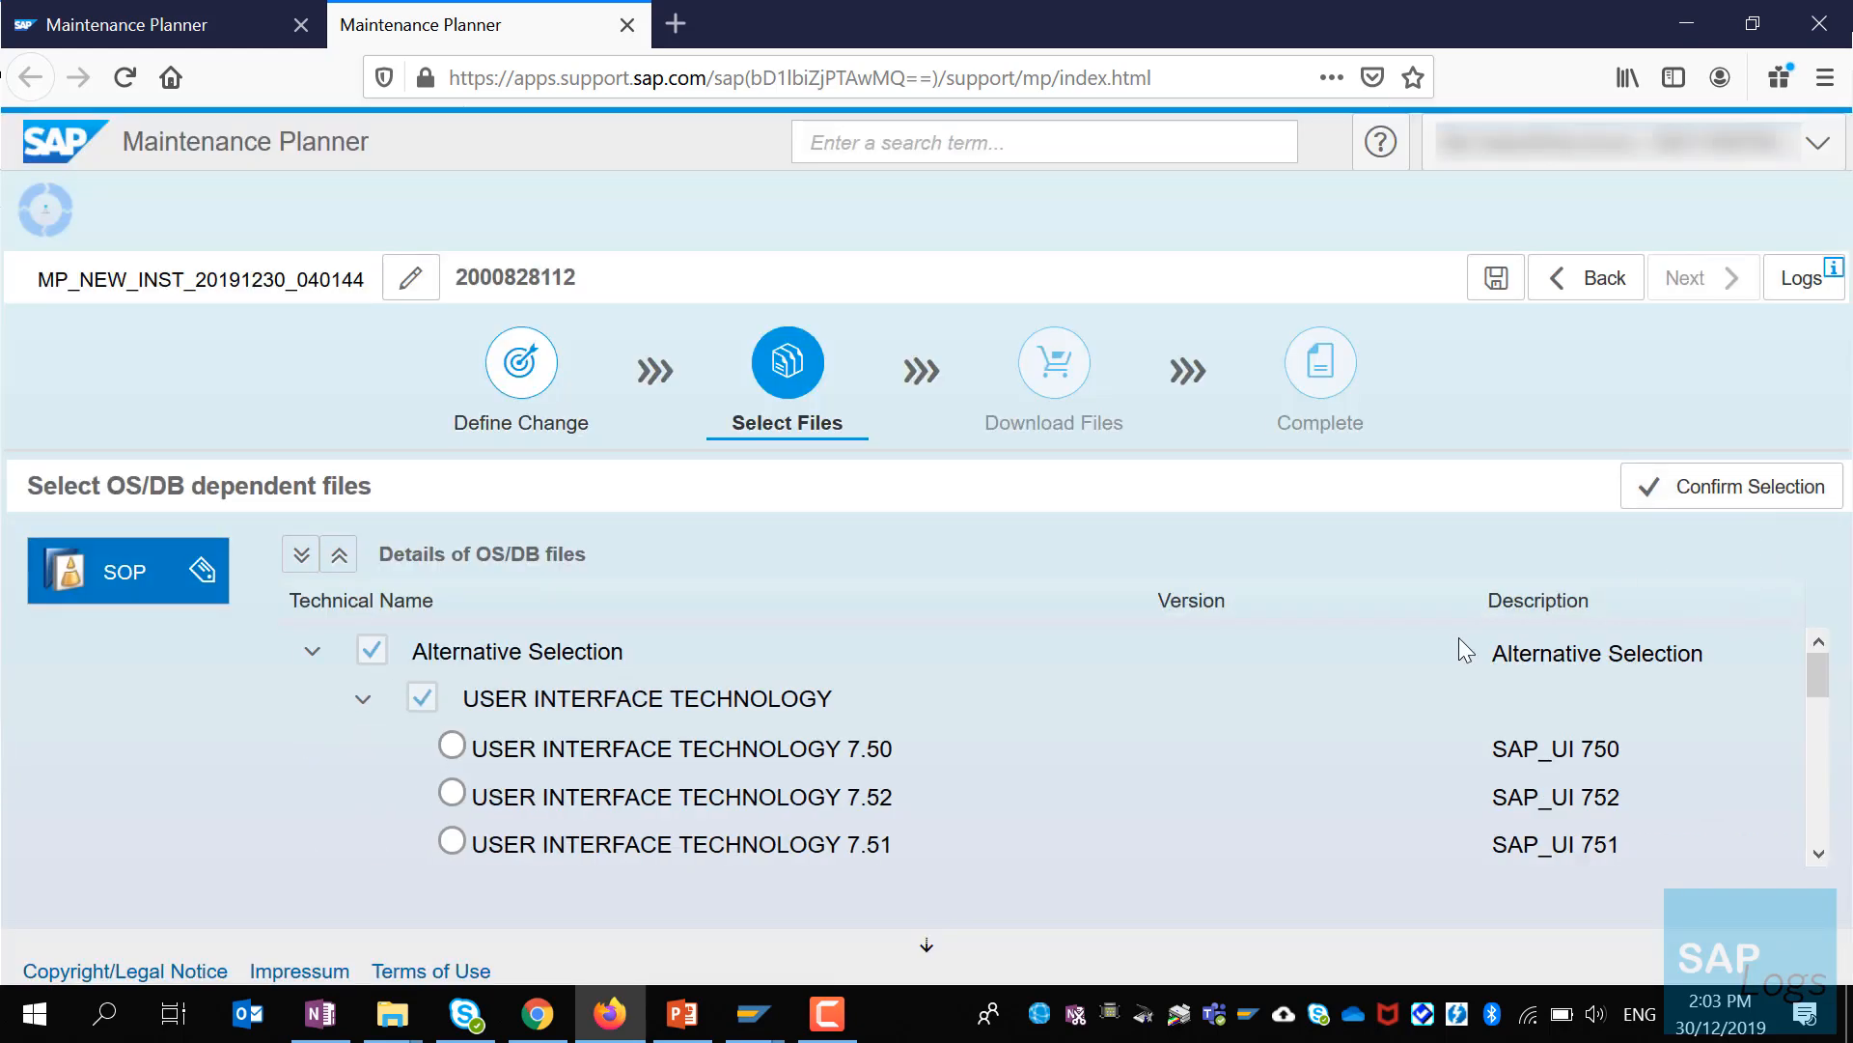
pyautogui.scroll(-2, 1253, 679)
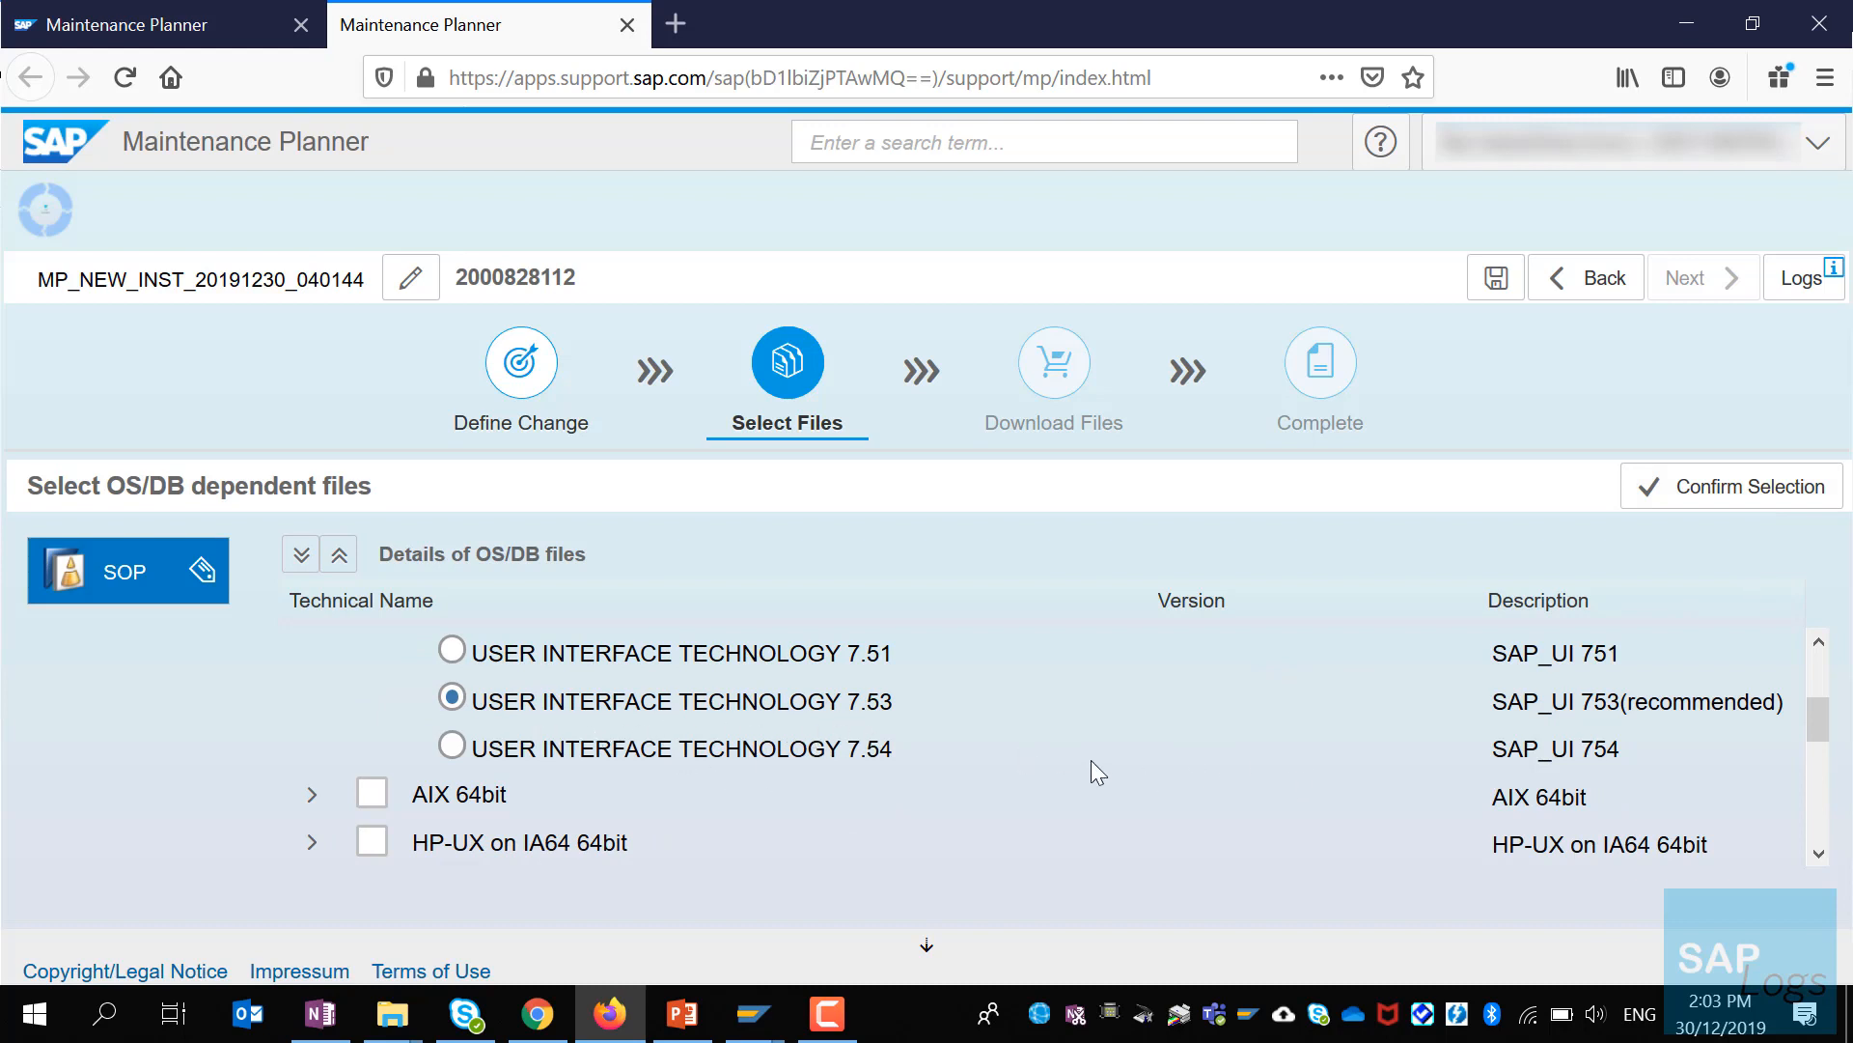
pyautogui.scroll(-2, 1098, 770)
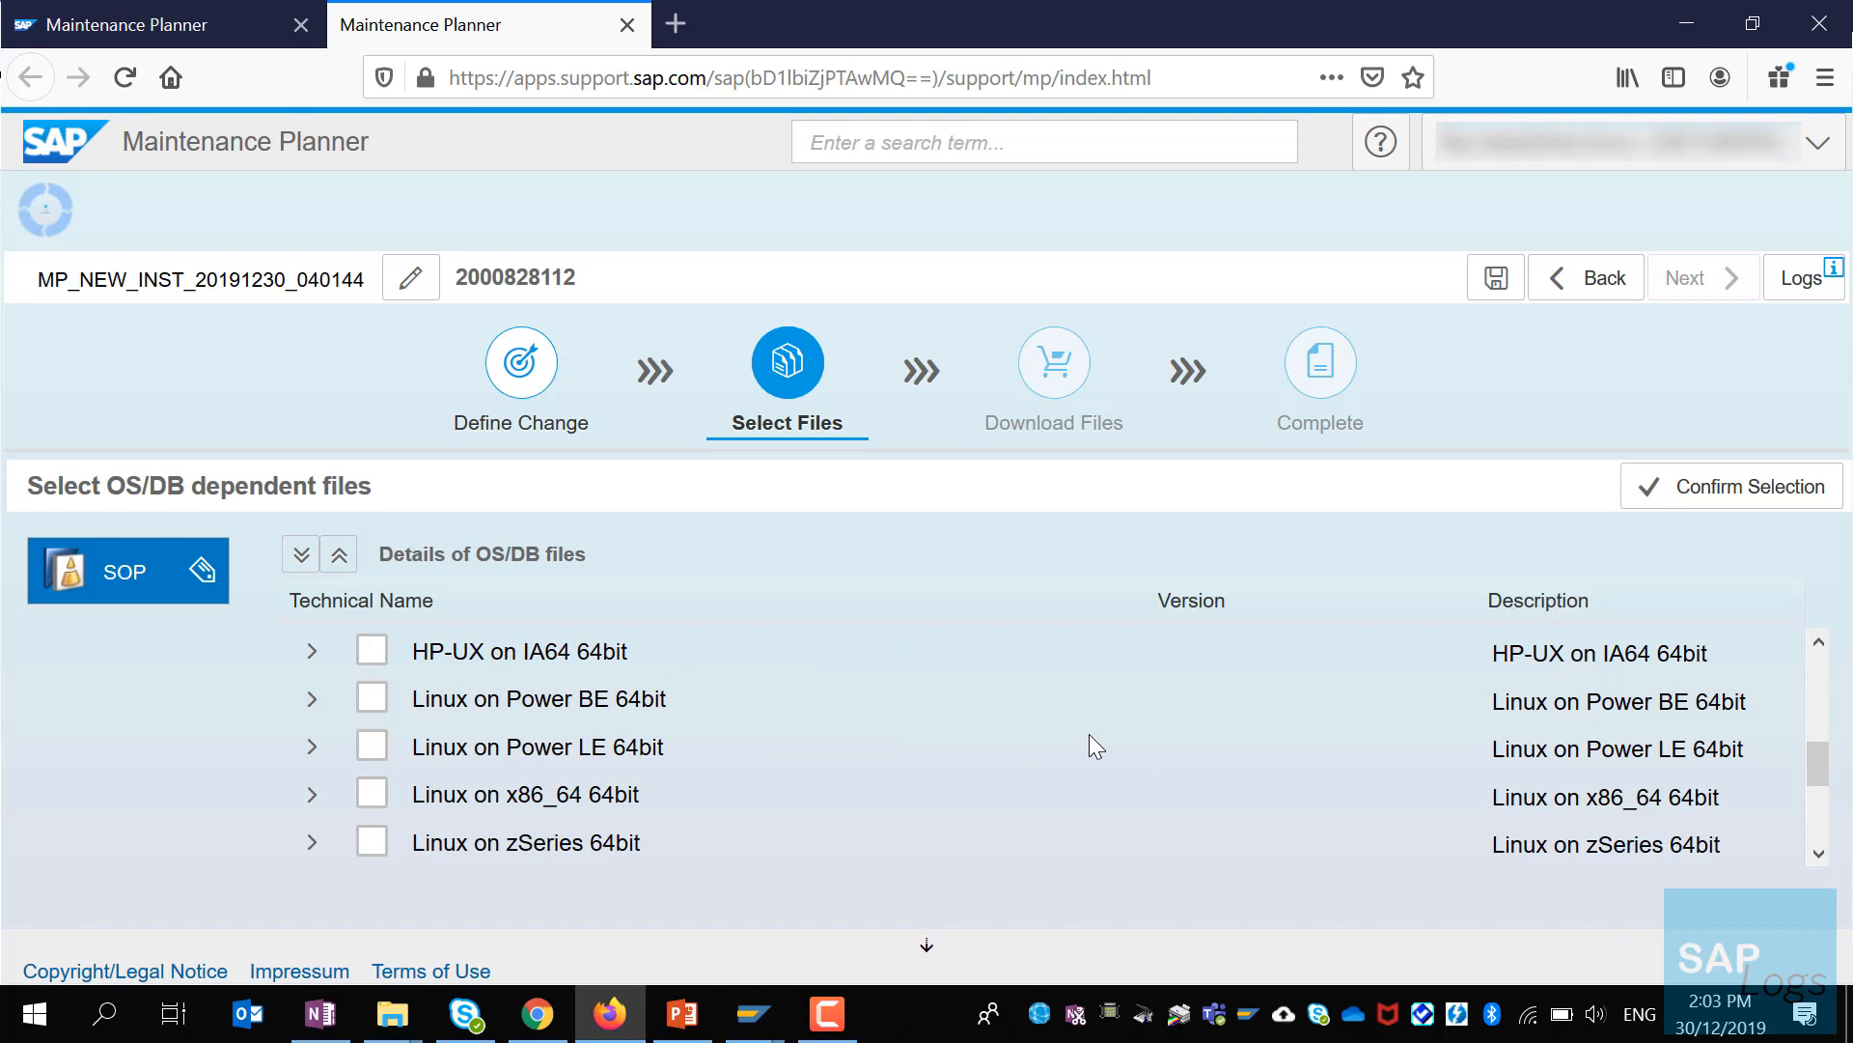
pyautogui.scroll(-2, 1099, 743)
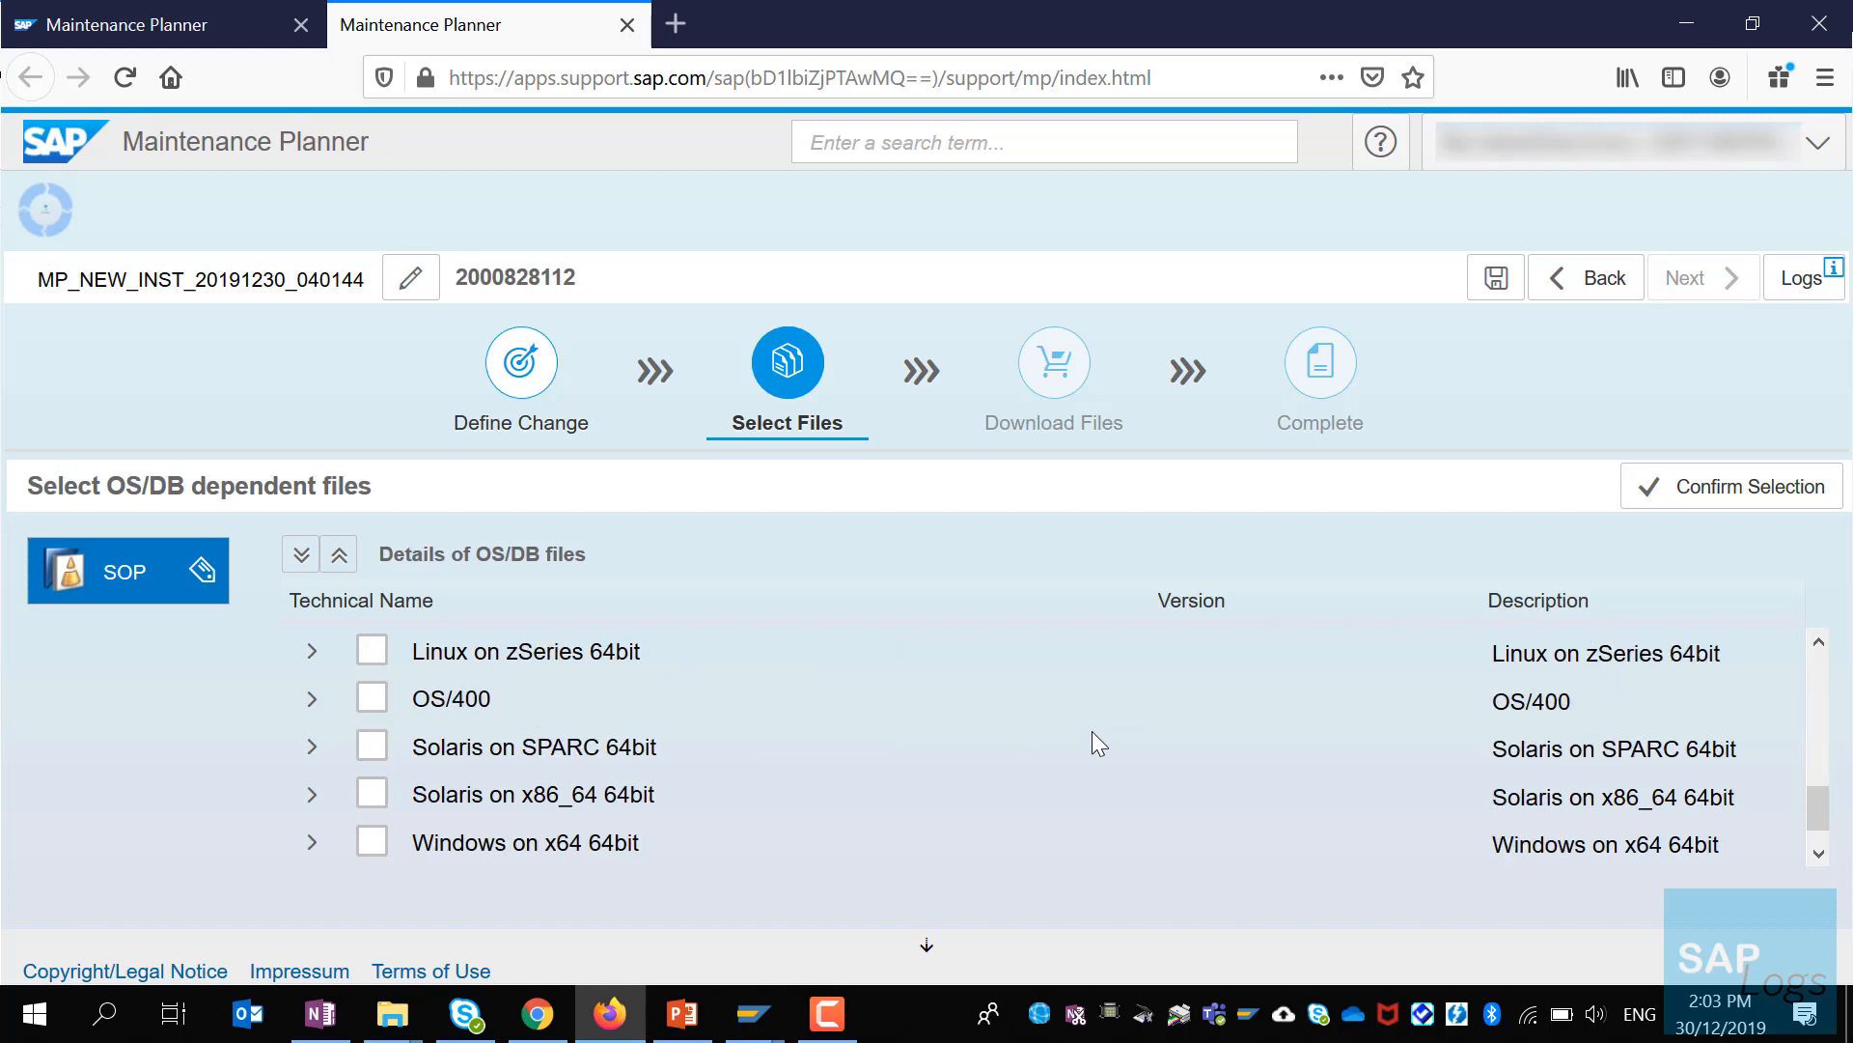
pyautogui.click(310, 843)
pyautogui.scroll(-4, 712, 785)
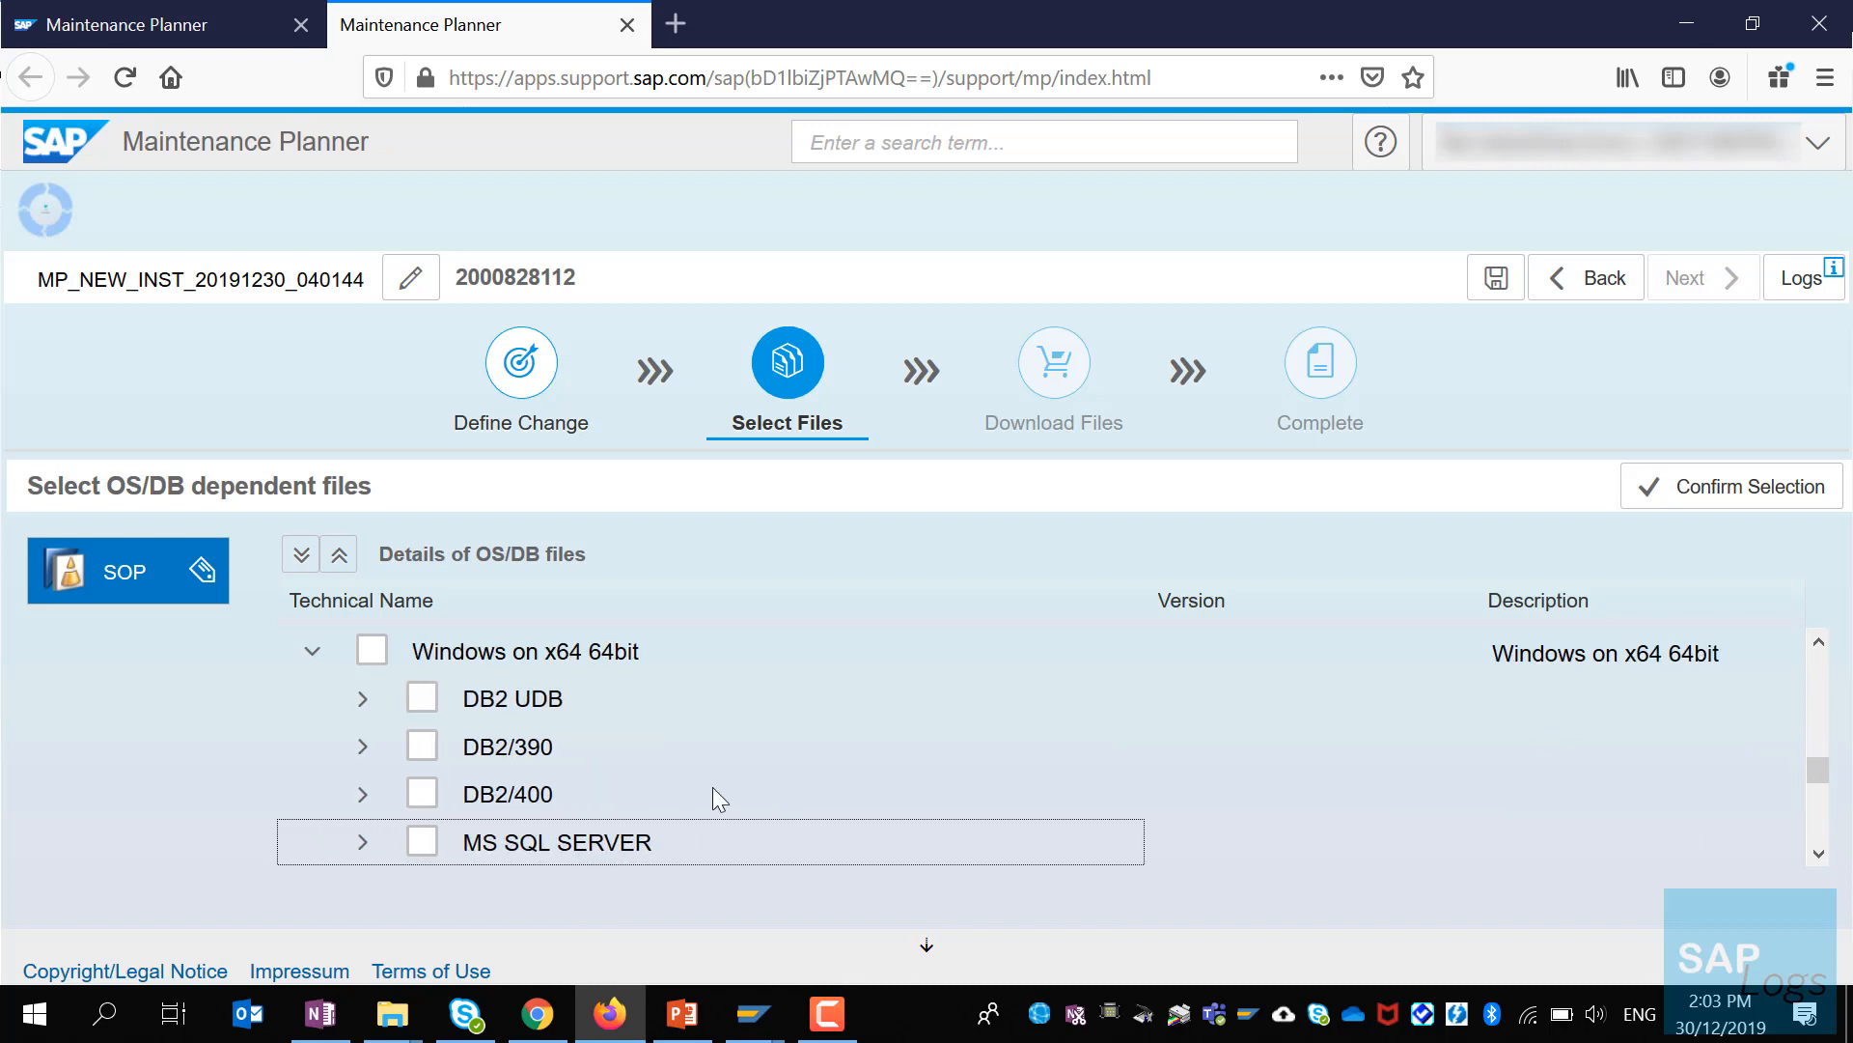
pyautogui.scroll(2, 714, 784)
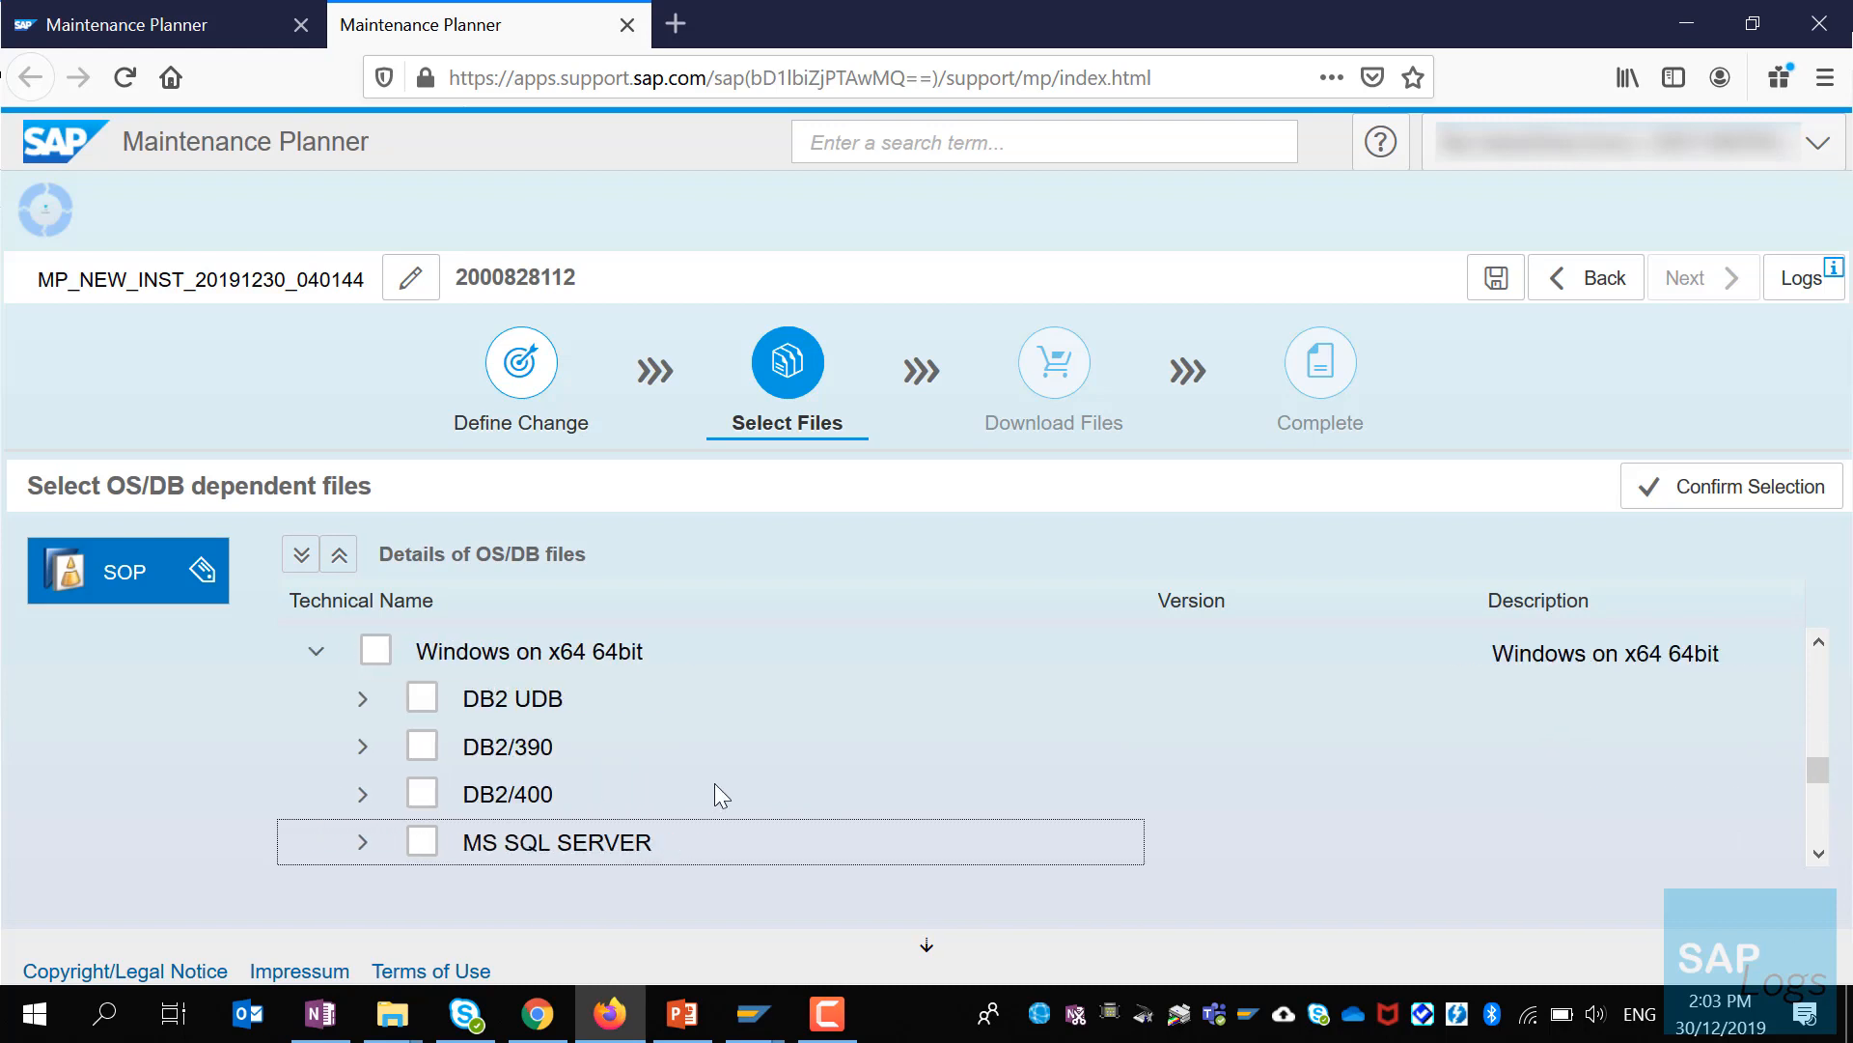
pyautogui.click(410, 843)
pyautogui.scroll(-2, 761, 783)
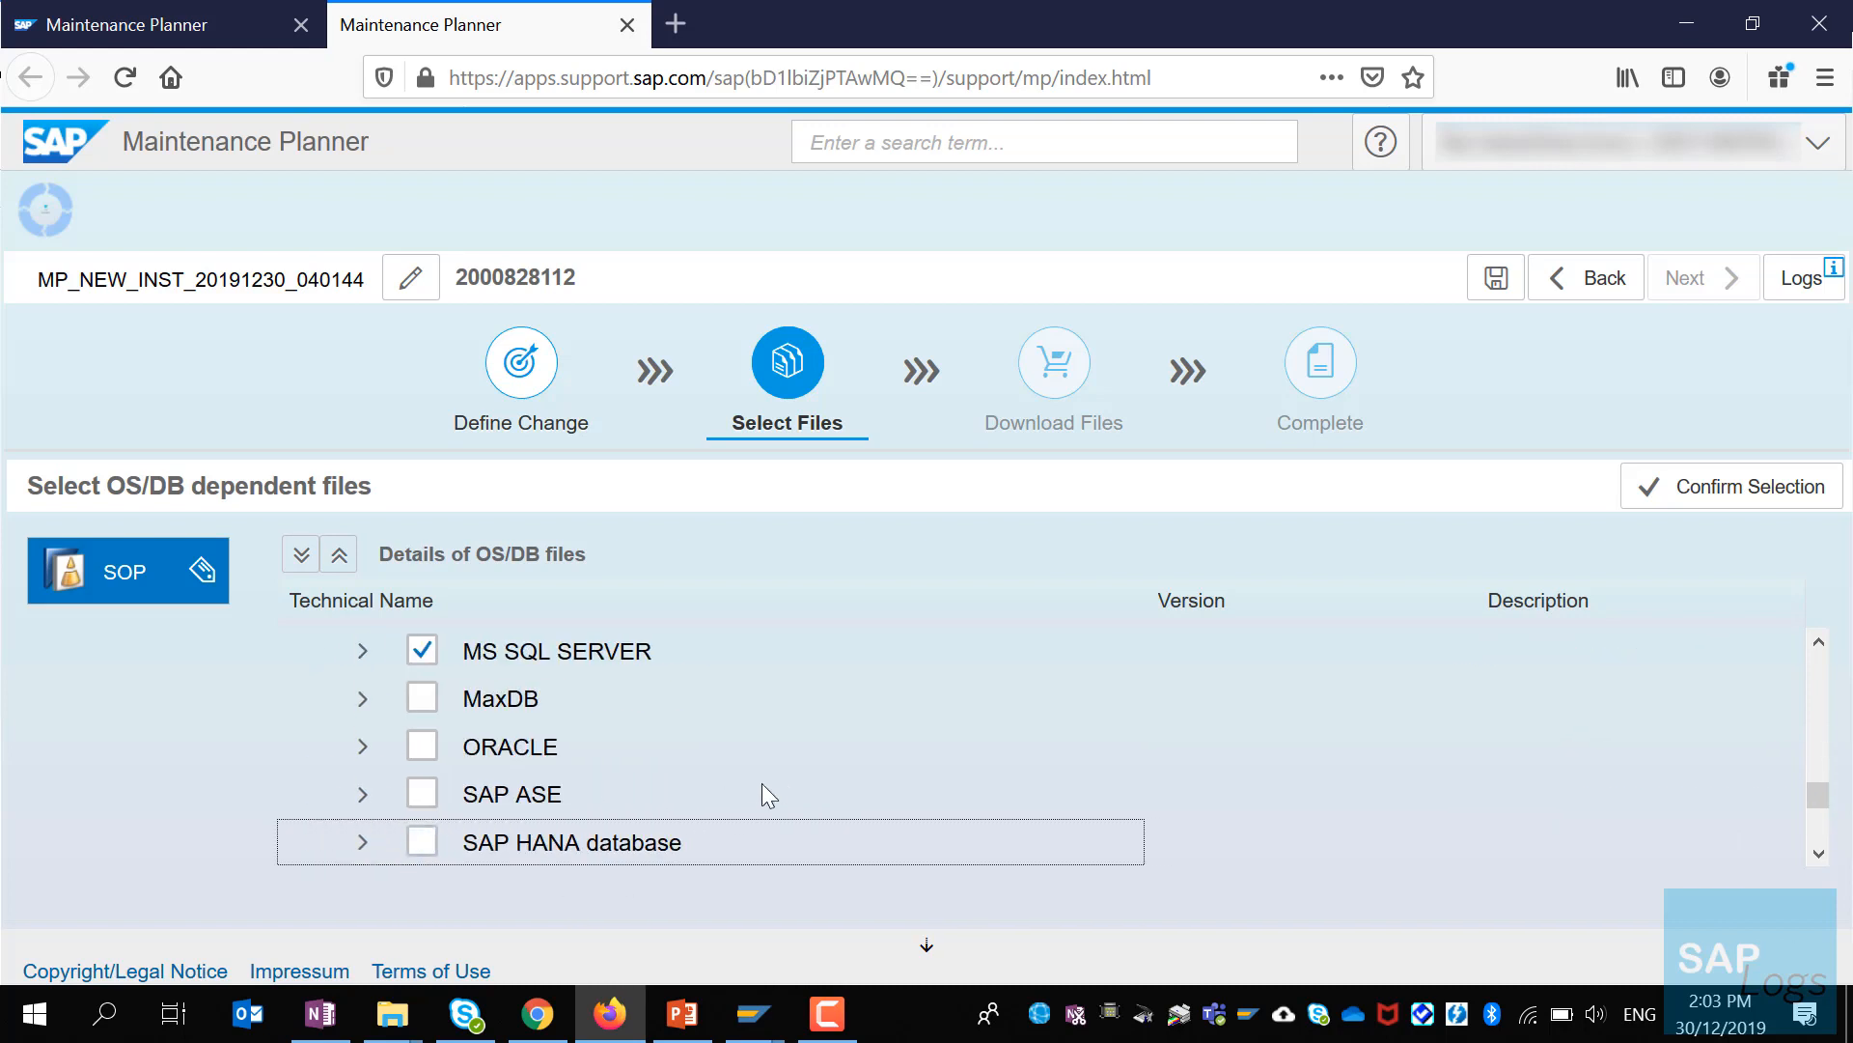
# Step: Include SAP HOST AGENT 7.21, SAP IGS 7.53, SOFTWARE PROVISIONING MGR 1.0 and SOFTWARE UPDATE MANAGER 1.0 for Windows
pyautogui.scroll(-3, 761, 795)
pyautogui.scroll(2, 762, 795)
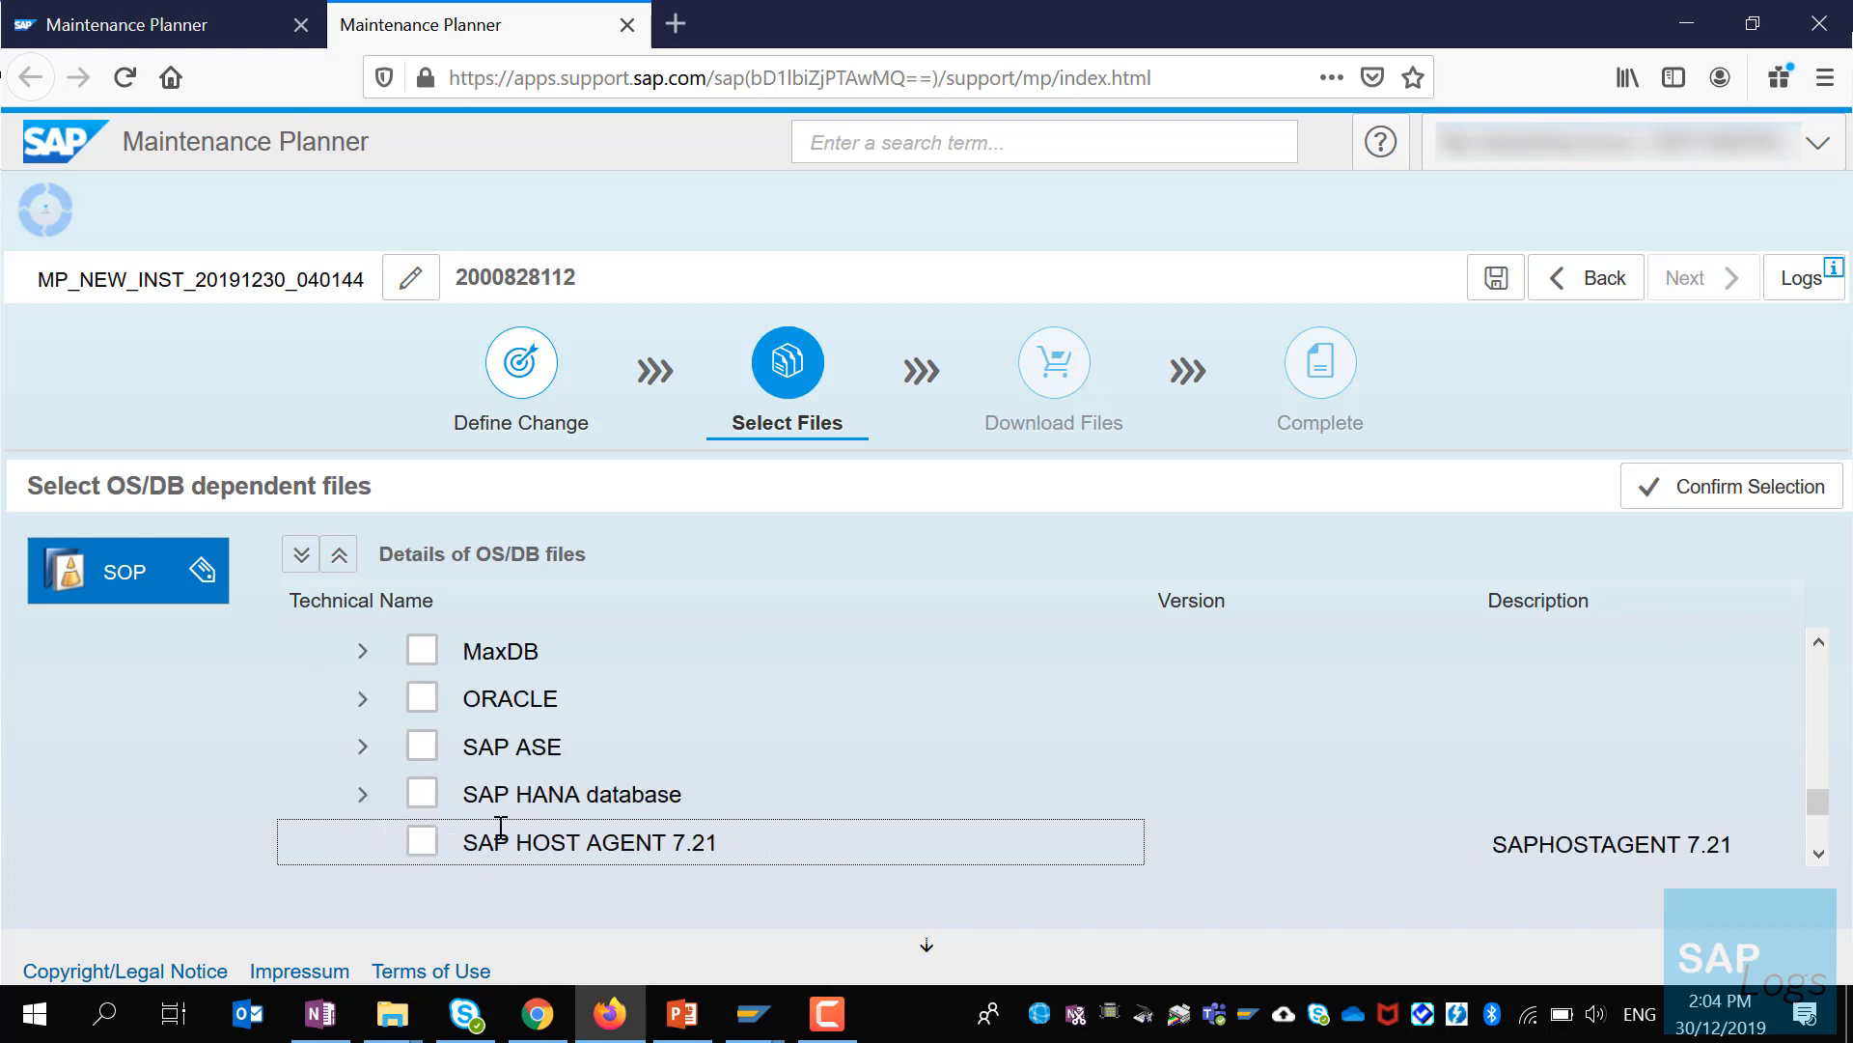
pyautogui.scroll(-2, 496, 788)
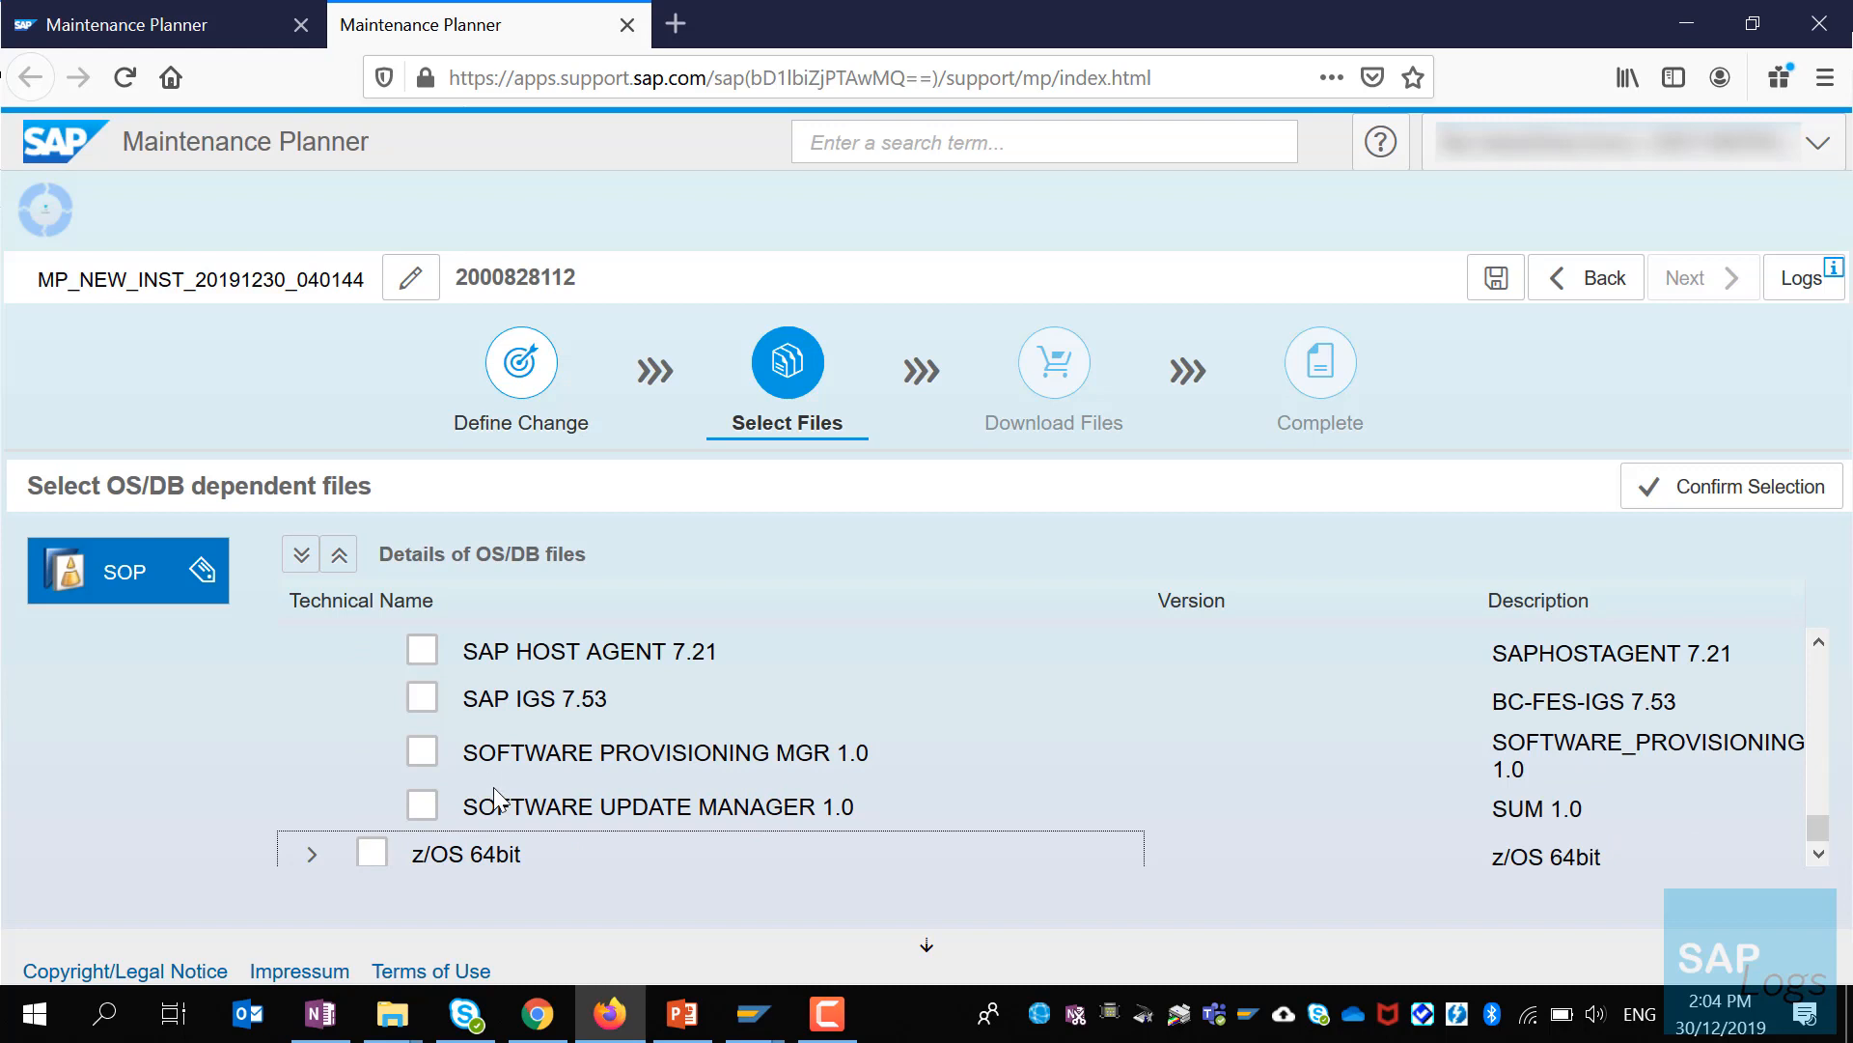
pyautogui.click(422, 650)
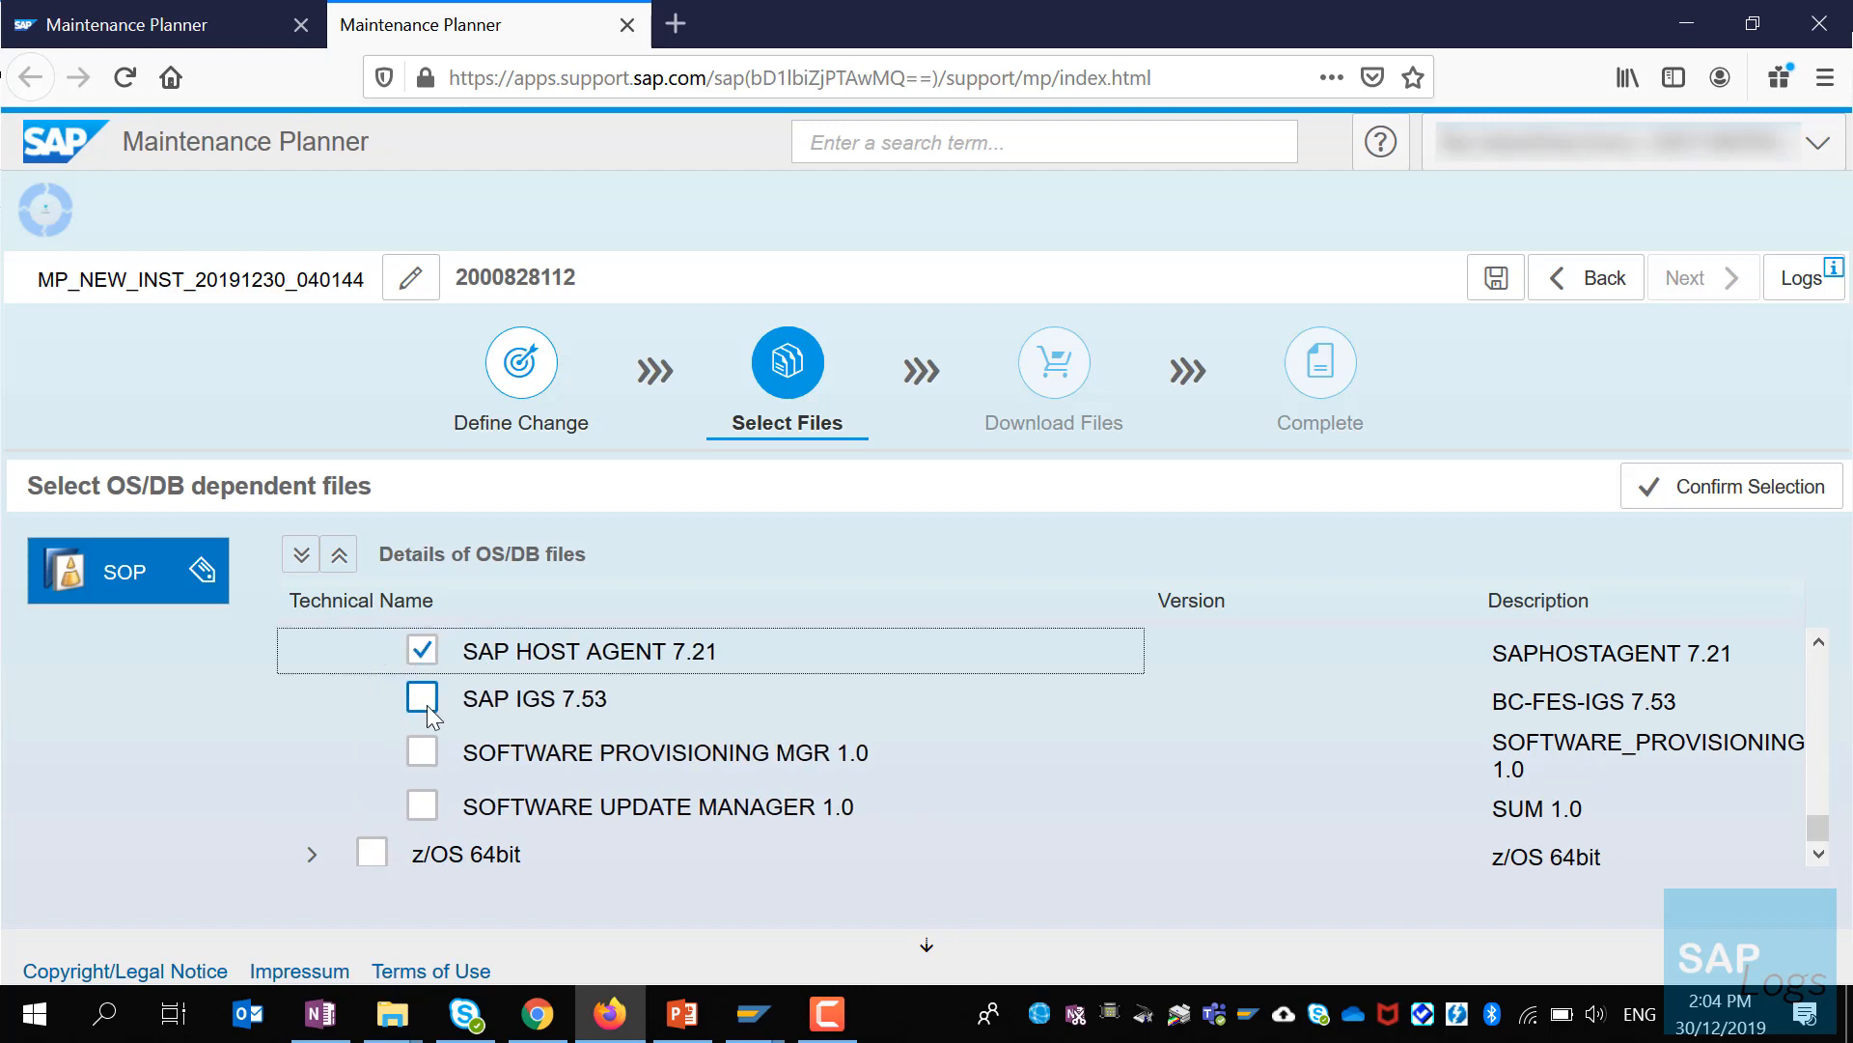
pyautogui.click(427, 705)
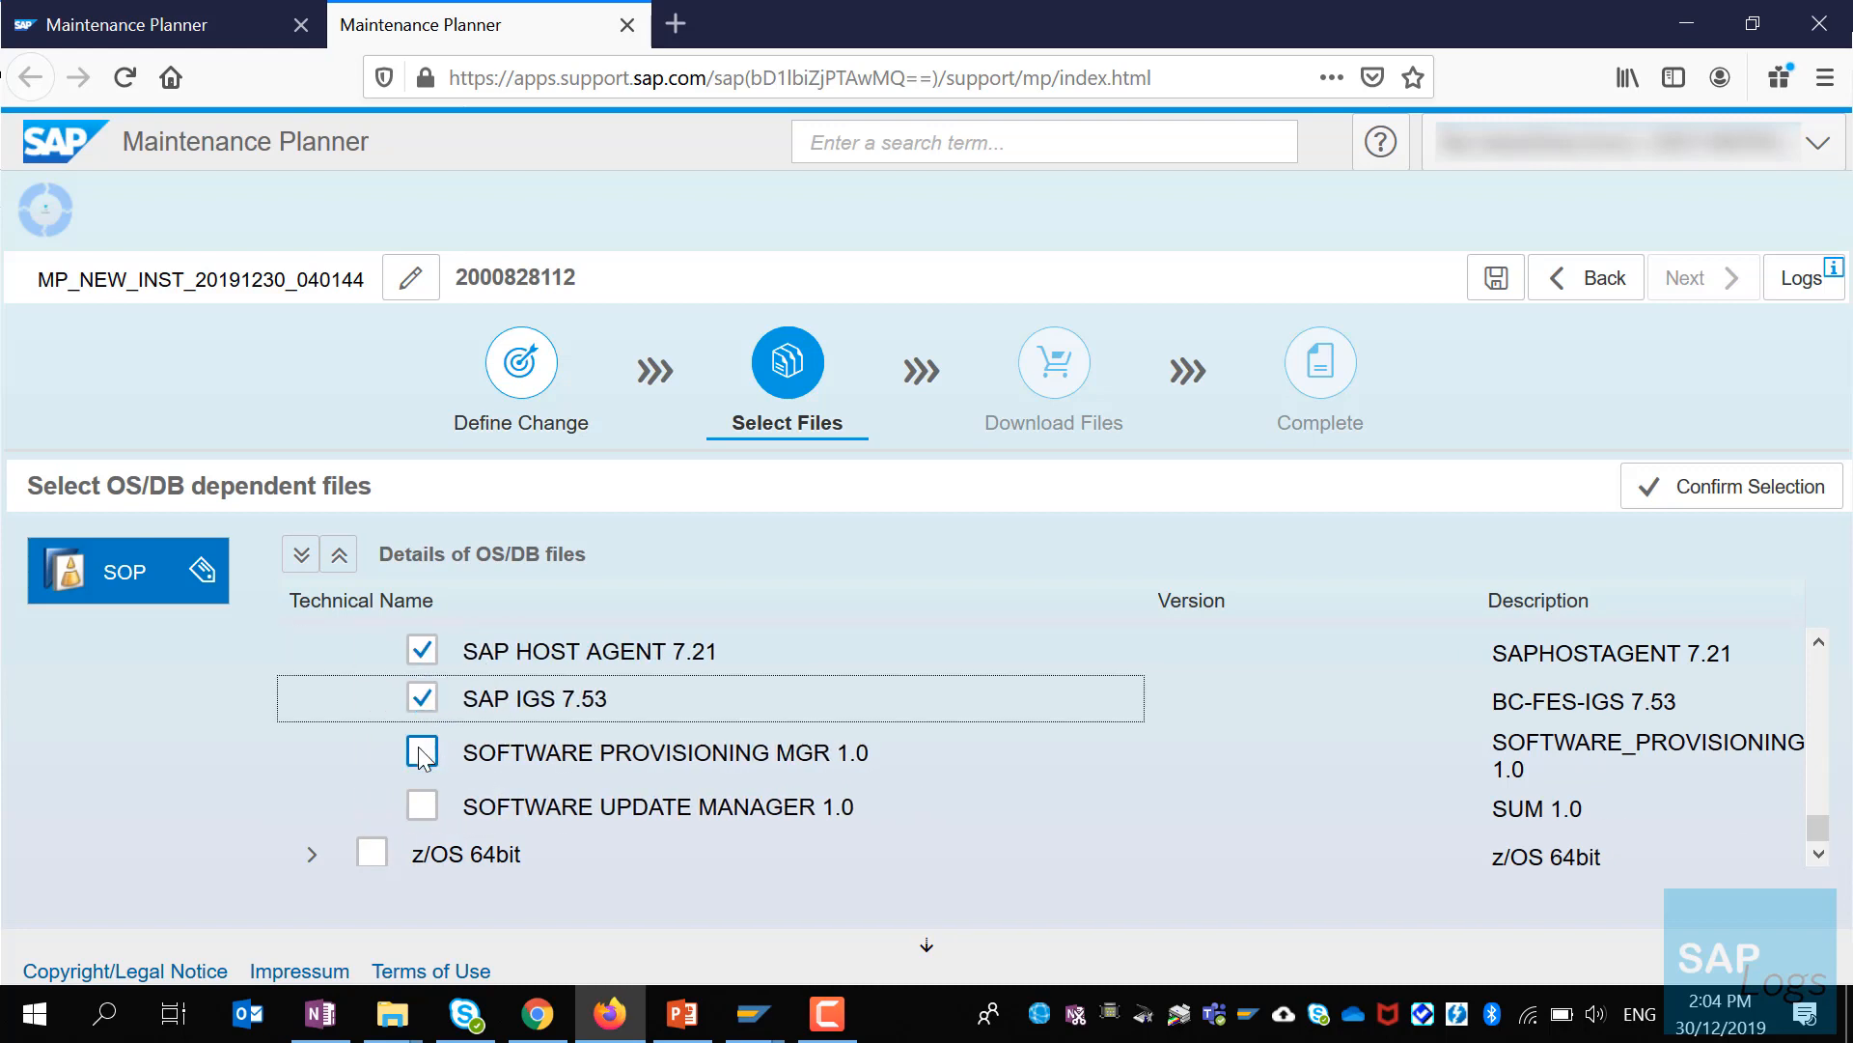
pyautogui.click(421, 750)
pyautogui.click(421, 803)
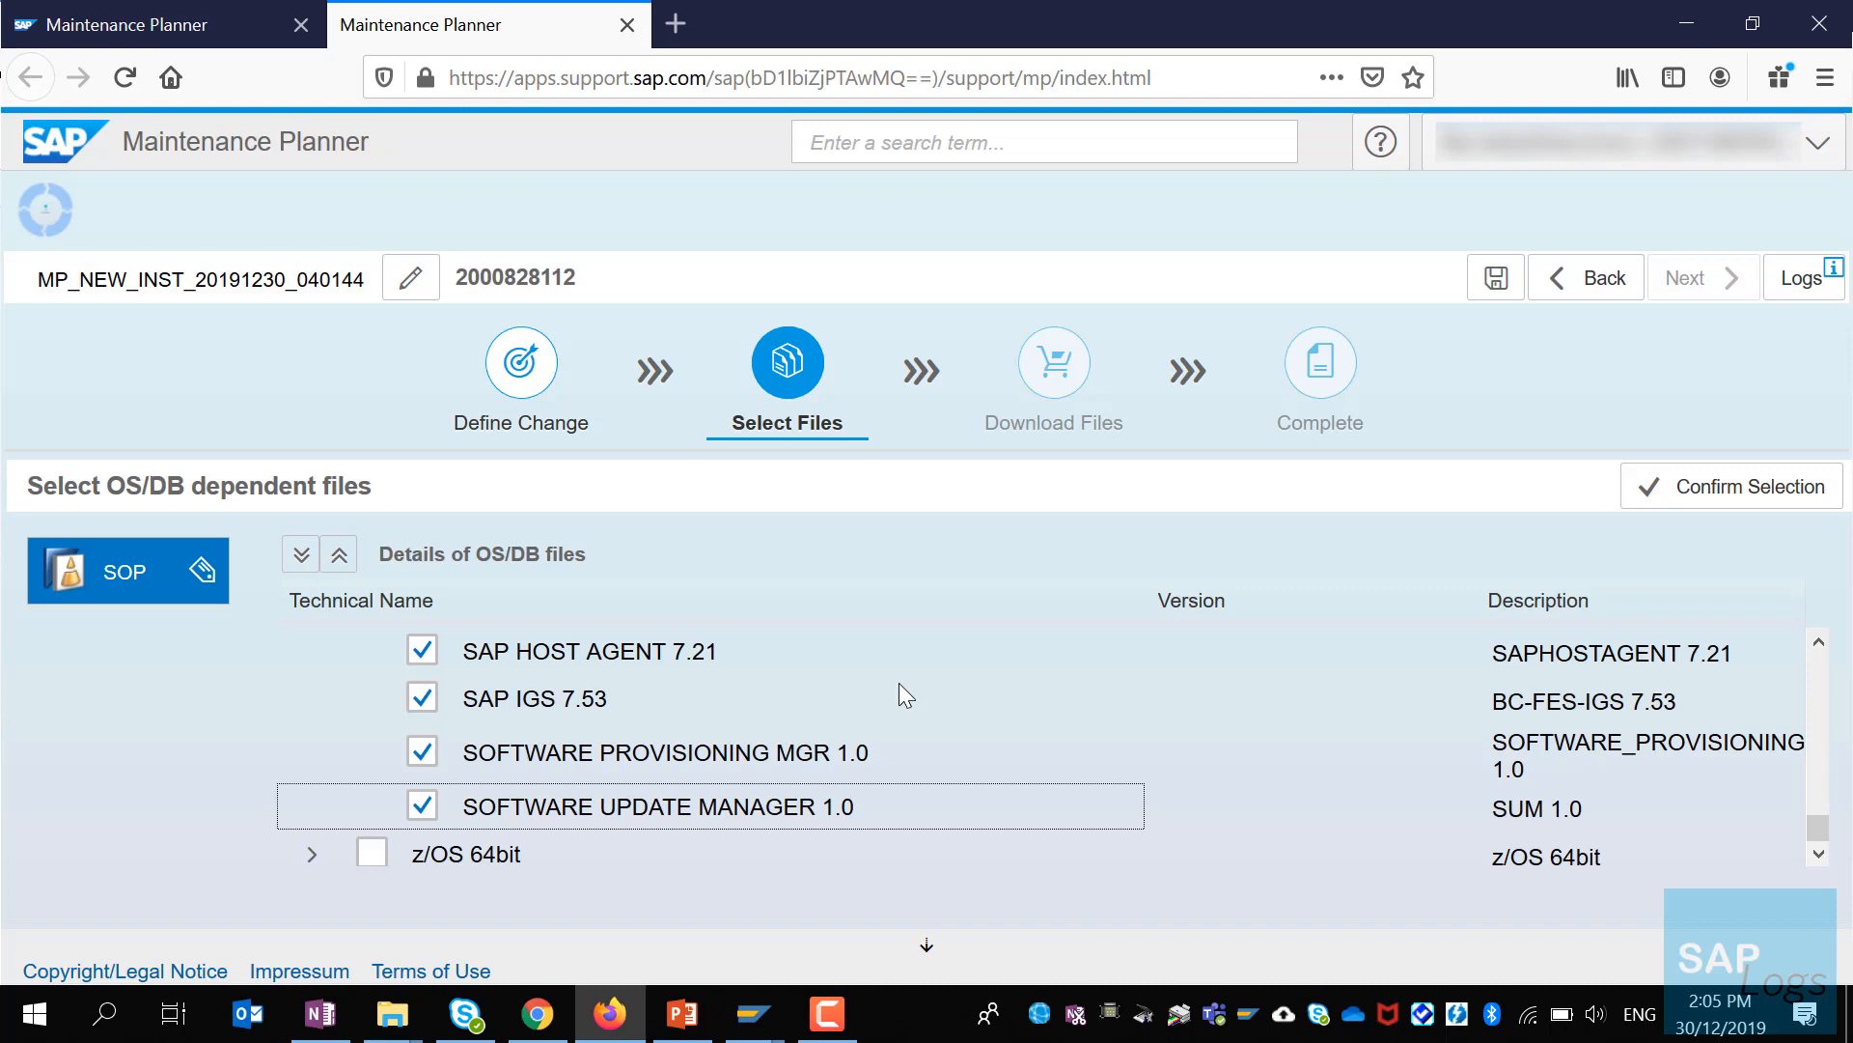
# Step: Confirm the OS/DB file selection, accept the preselected stack files, and push the plan's files to the download basket
pyautogui.click(1681, 500)
pyautogui.click(1680, 485)
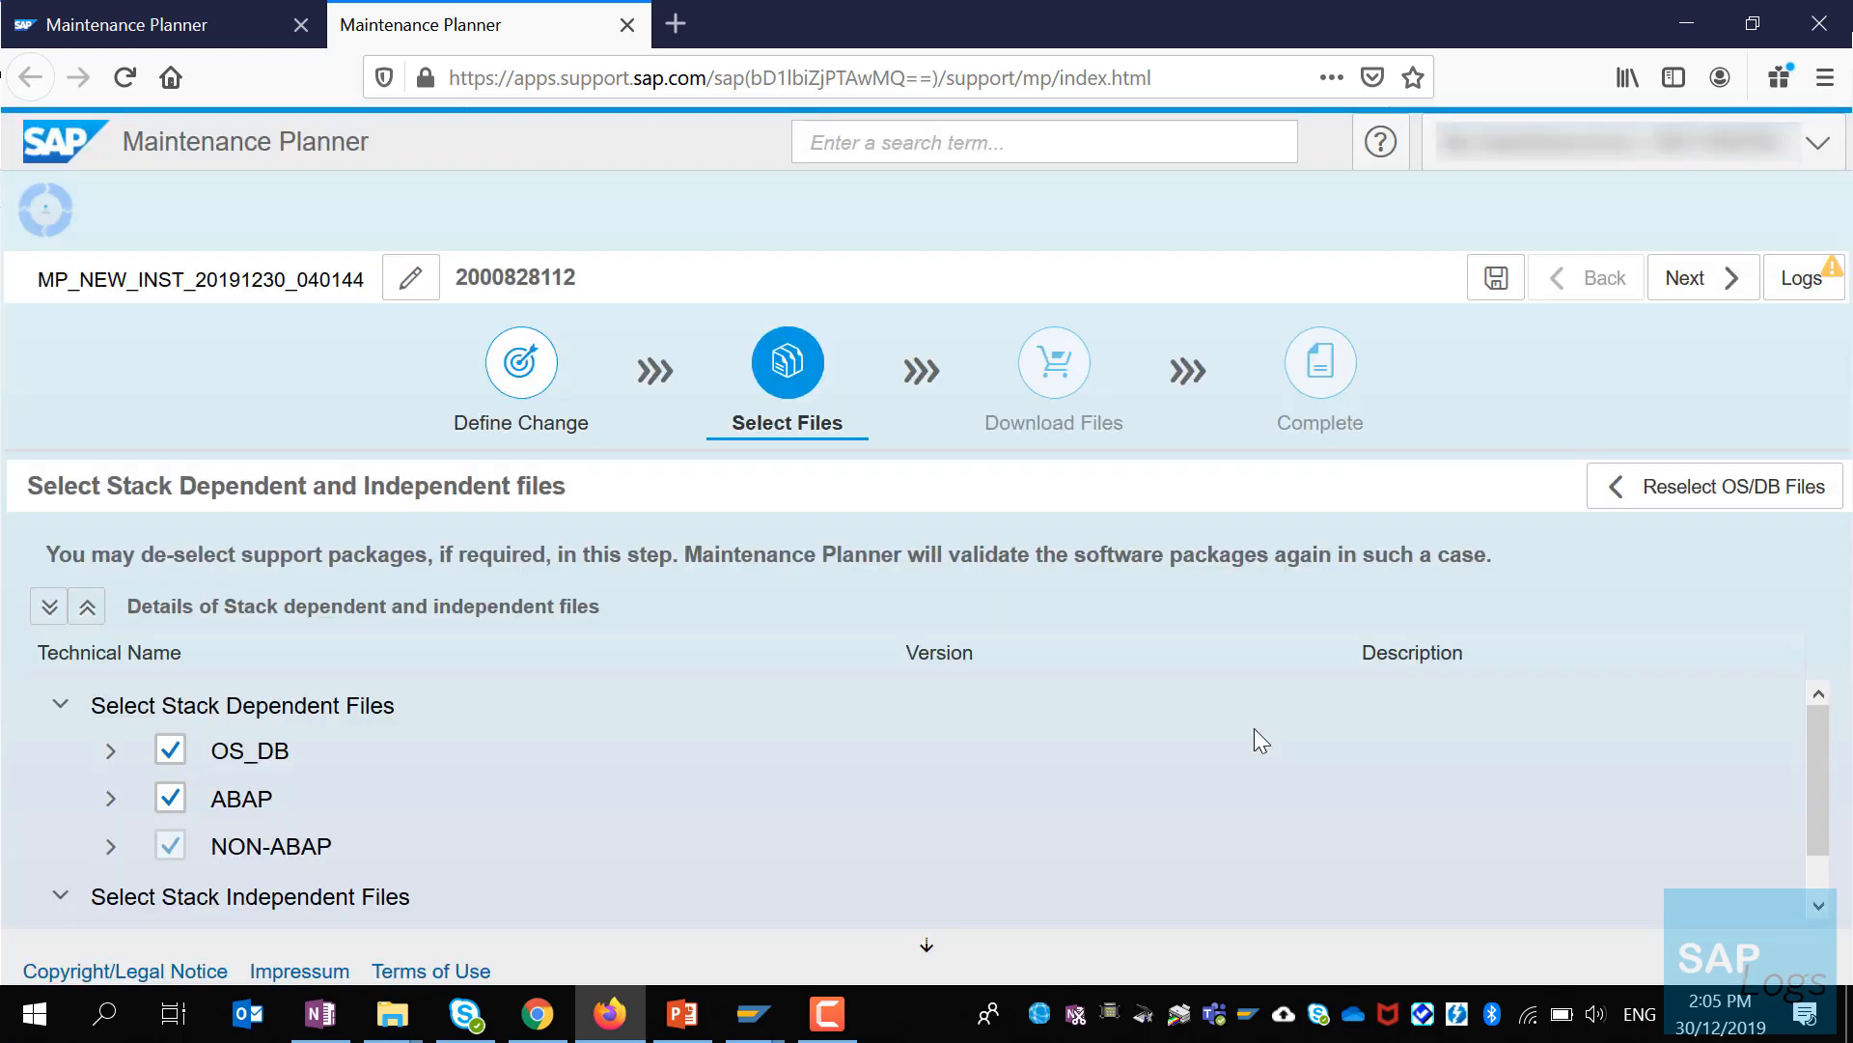
pyautogui.scroll(-1, 1255, 729)
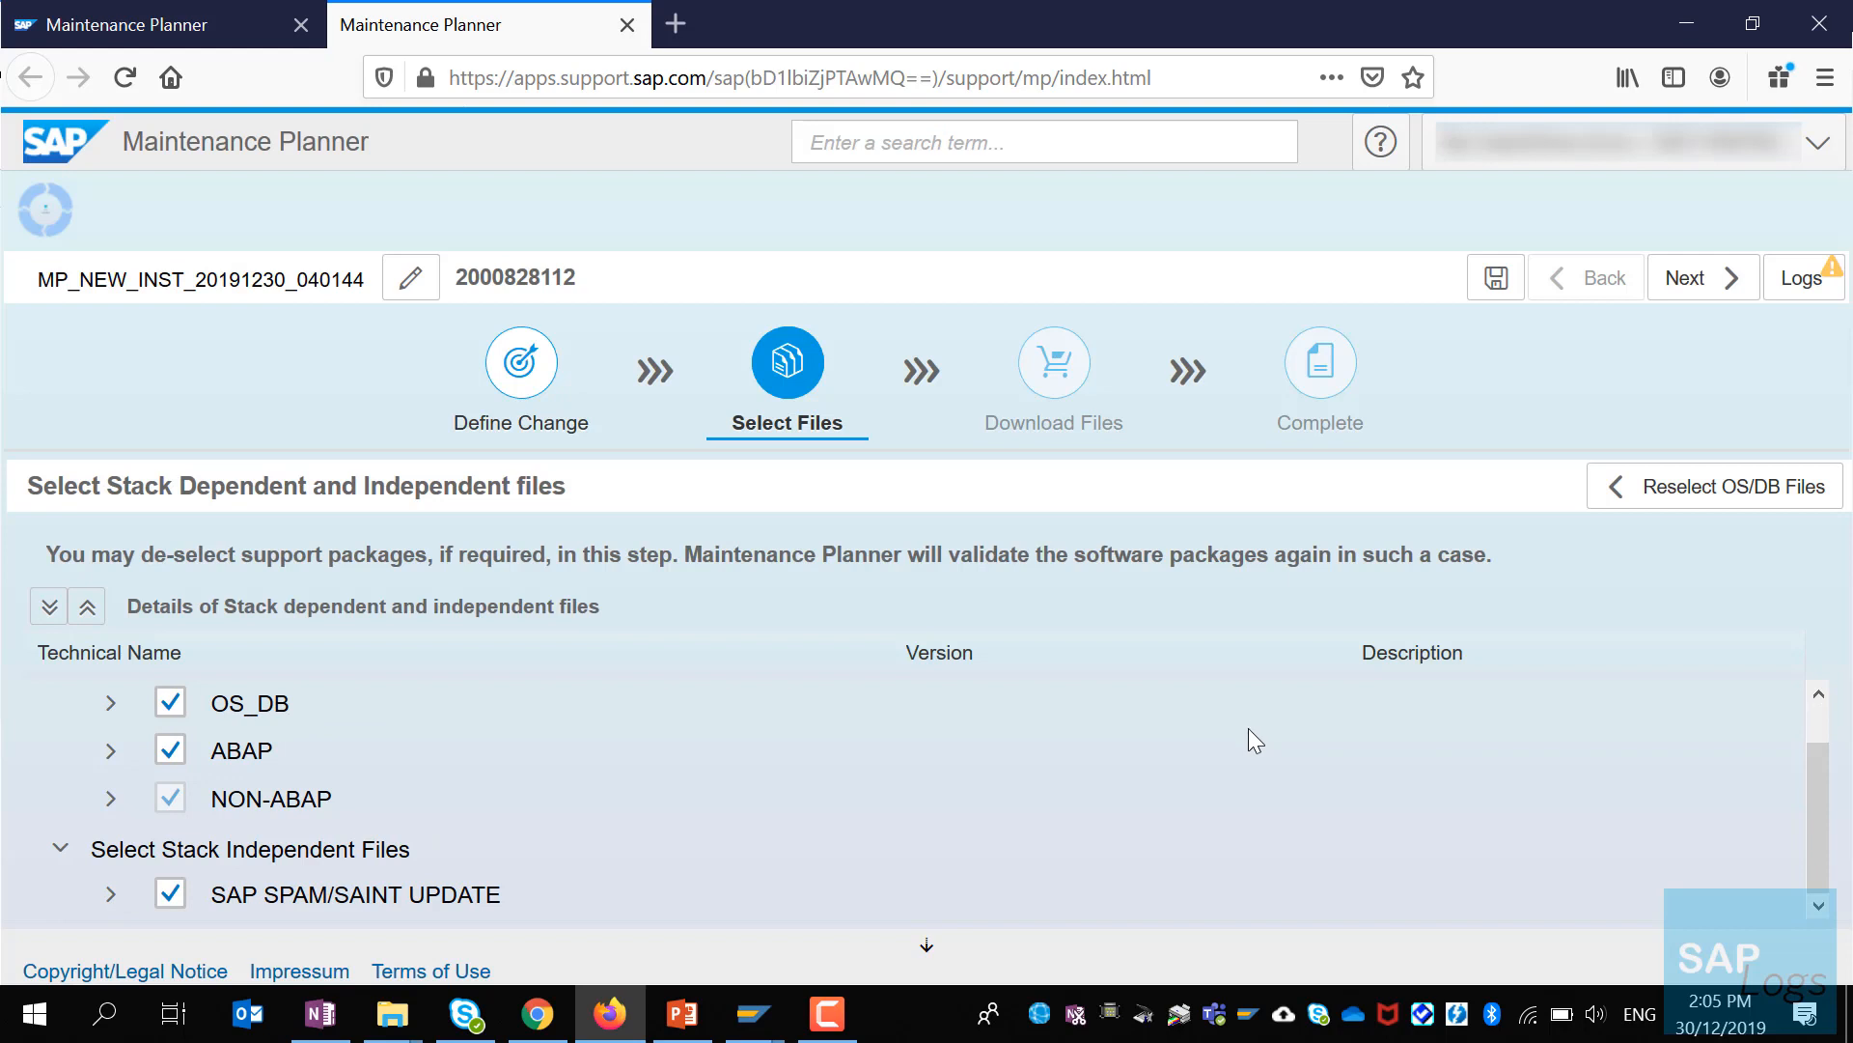
pyautogui.scroll(1, 1249, 740)
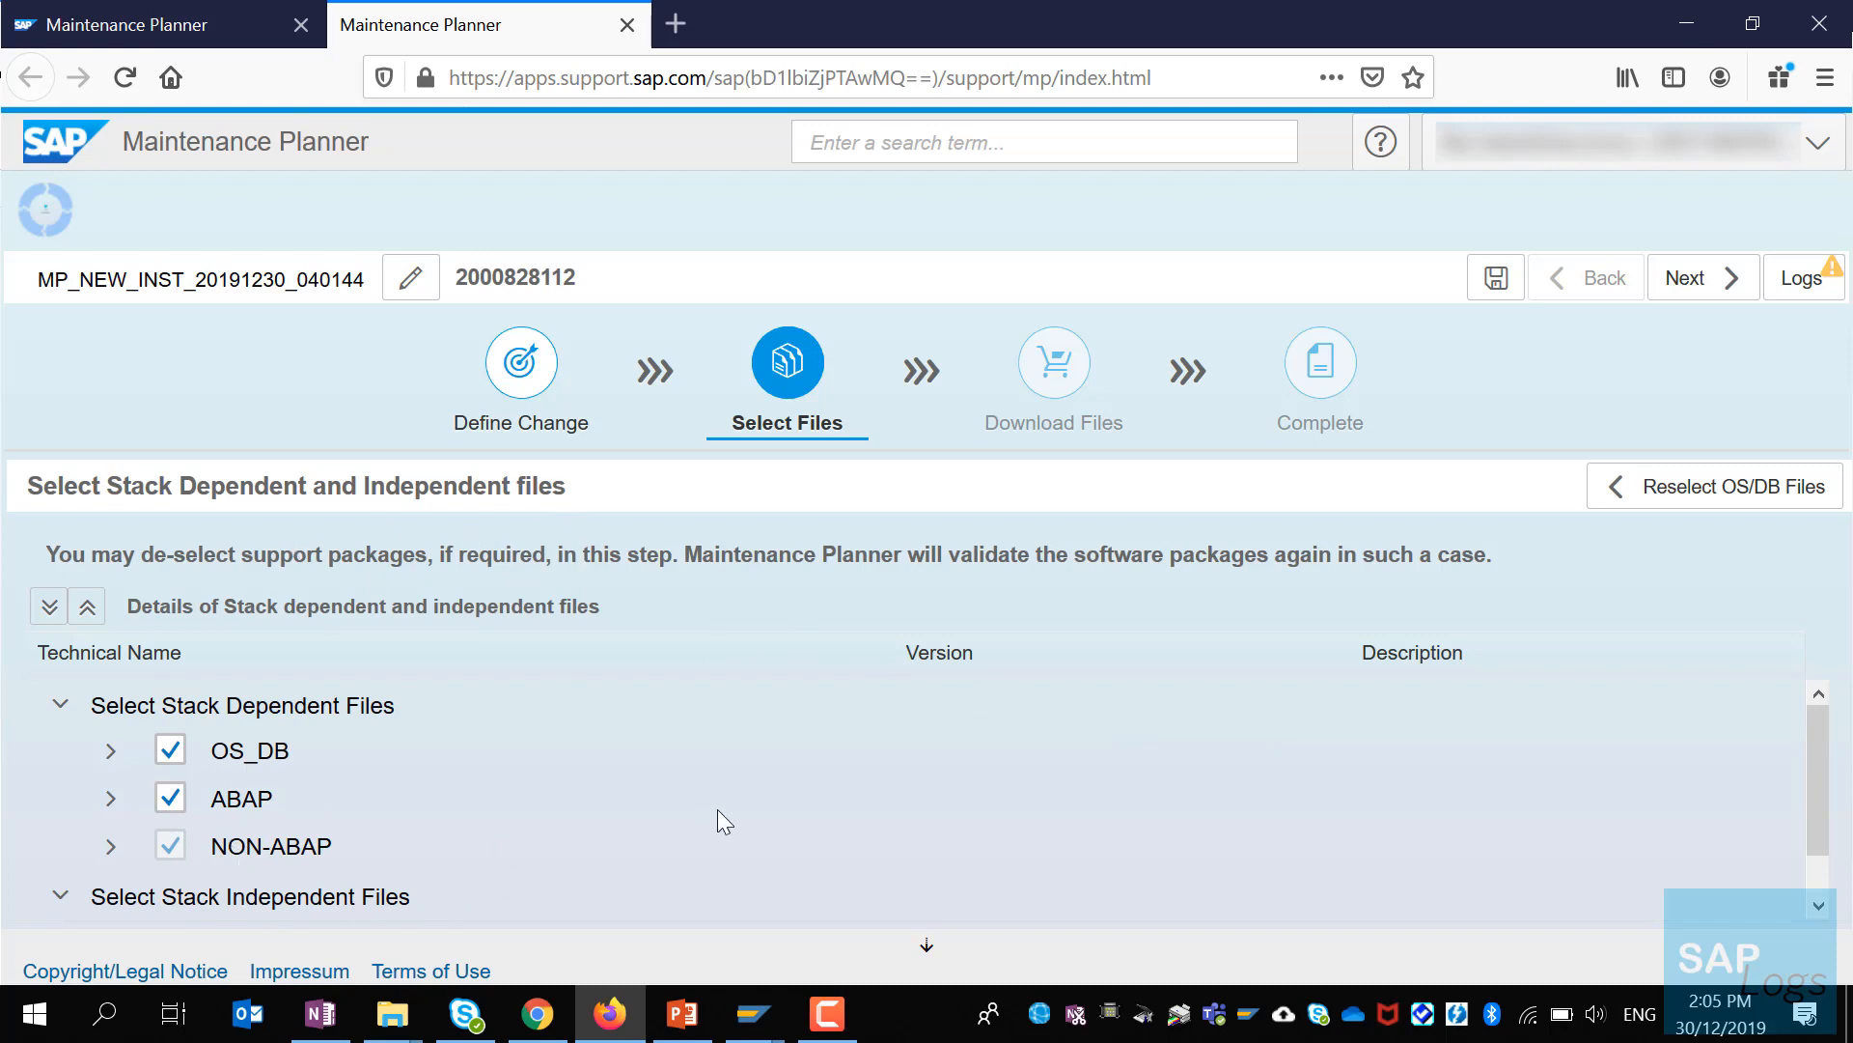
pyautogui.click(1729, 290)
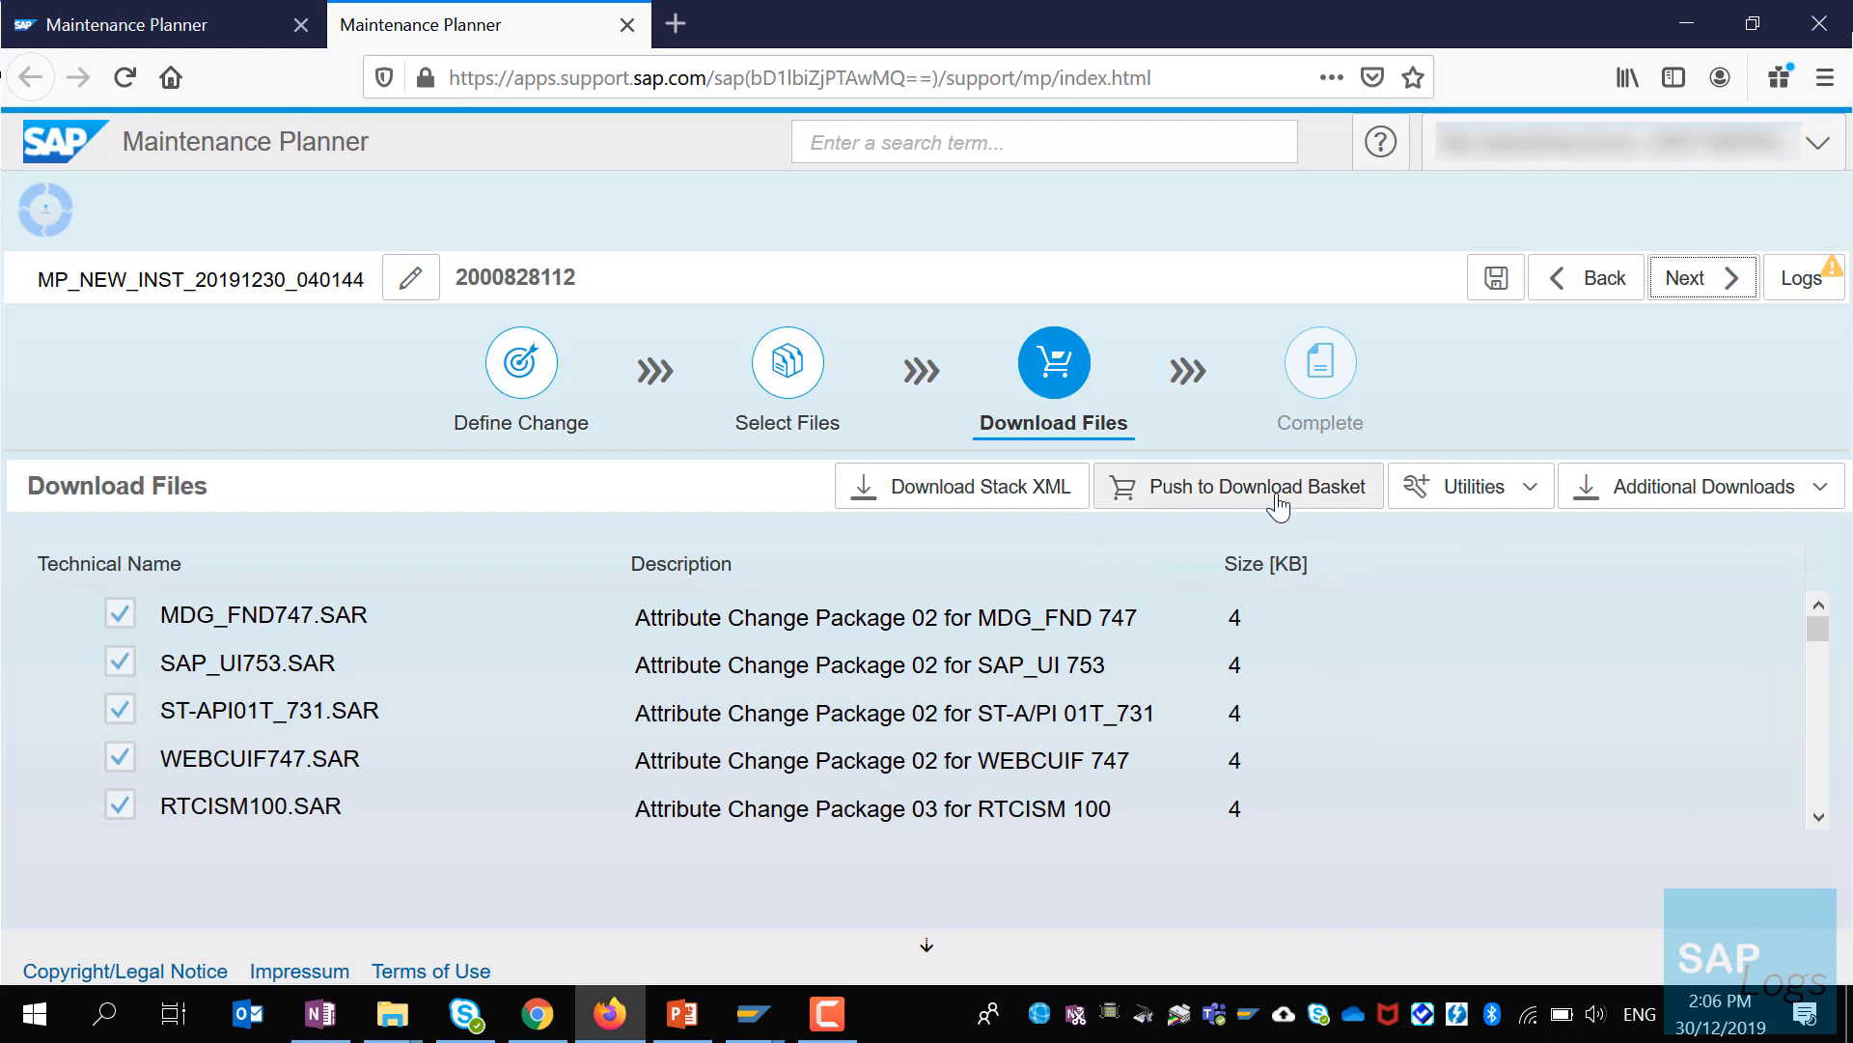
pyautogui.click(1272, 502)
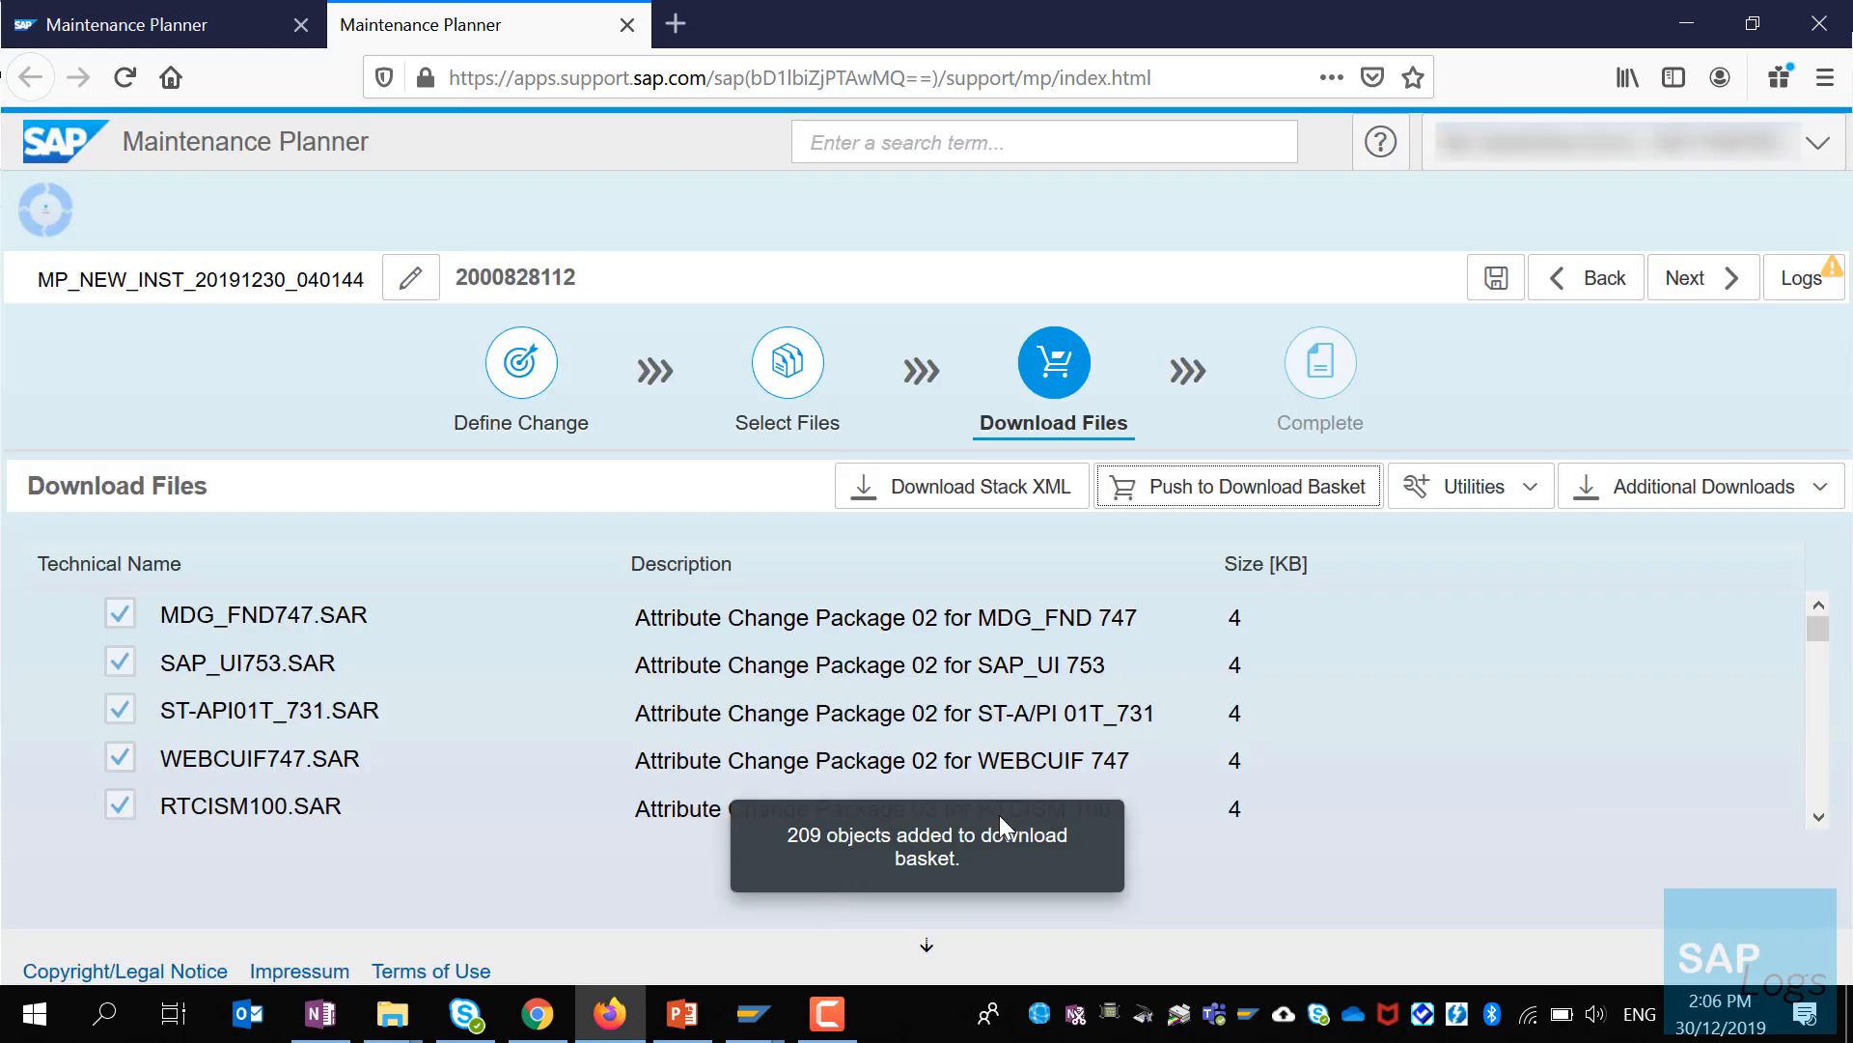
# Step: Download the plan's stack XML, saving it as a file, and advance the plan to the Complete stage
pyautogui.click(1032, 506)
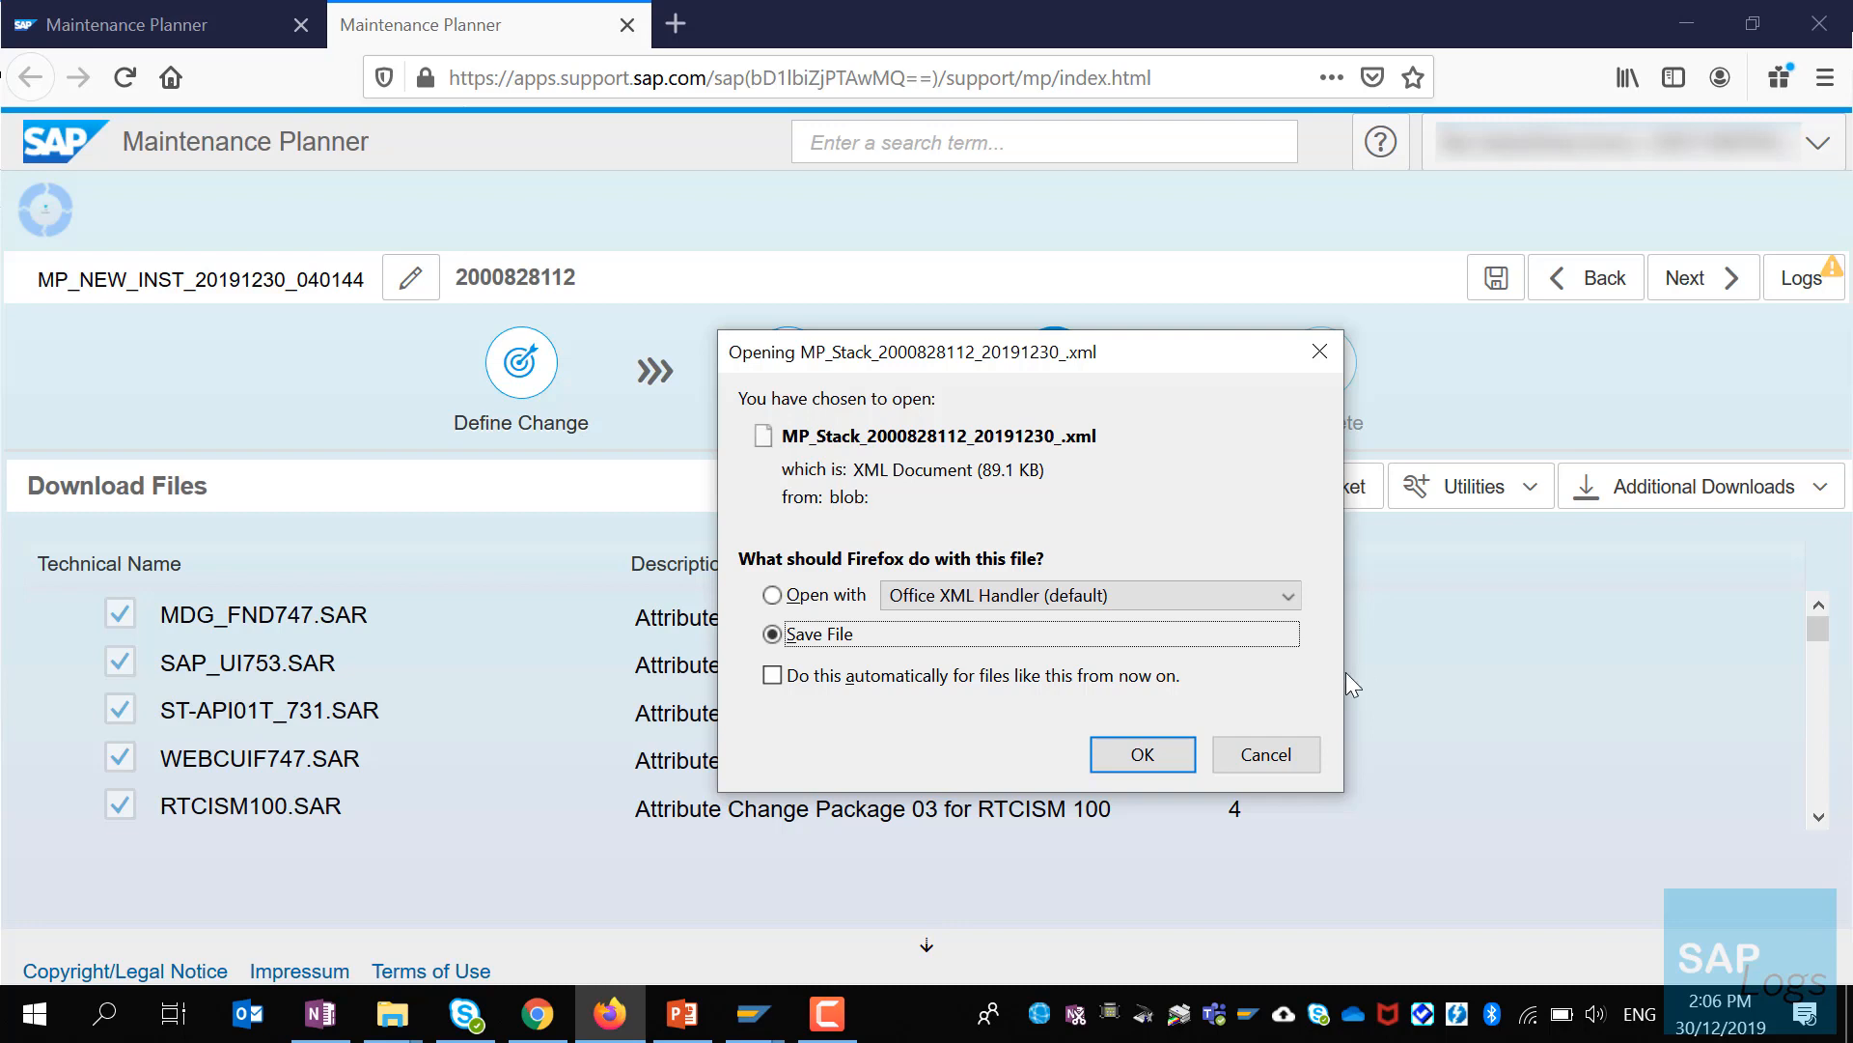
pyautogui.click(1180, 751)
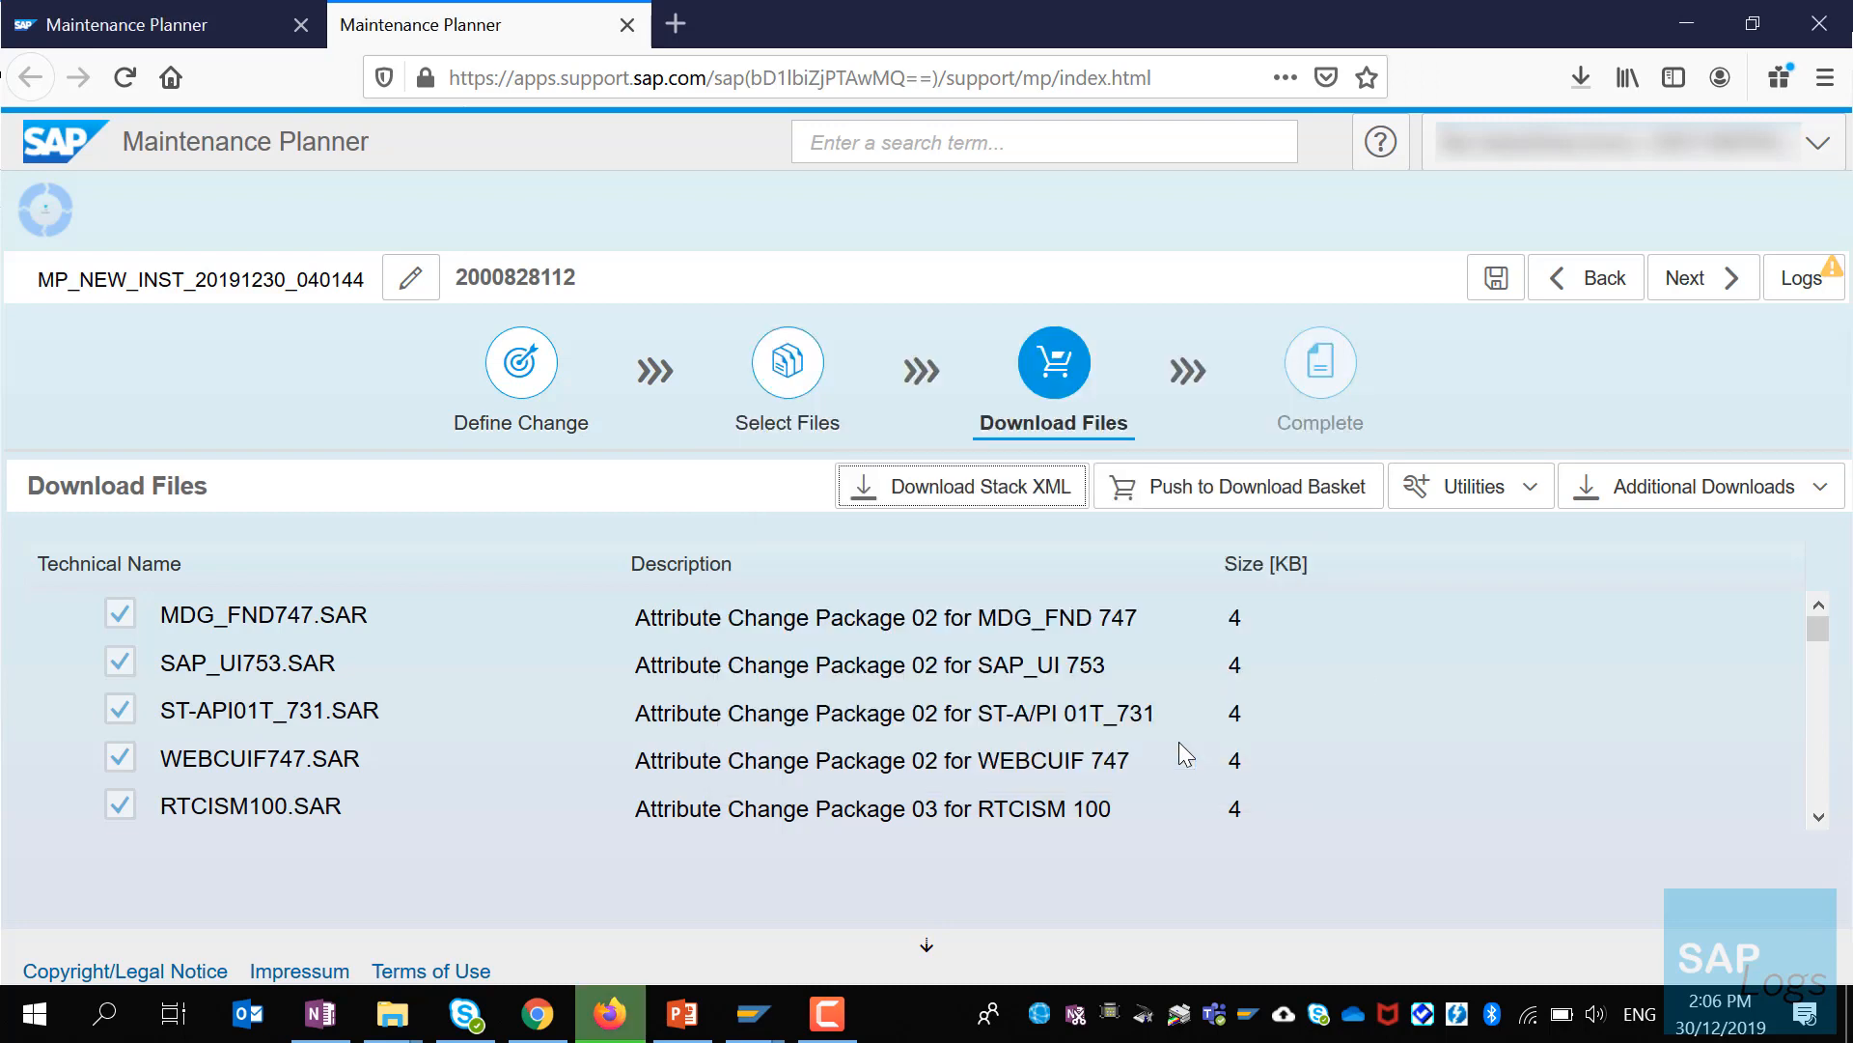
pyautogui.click(1705, 283)
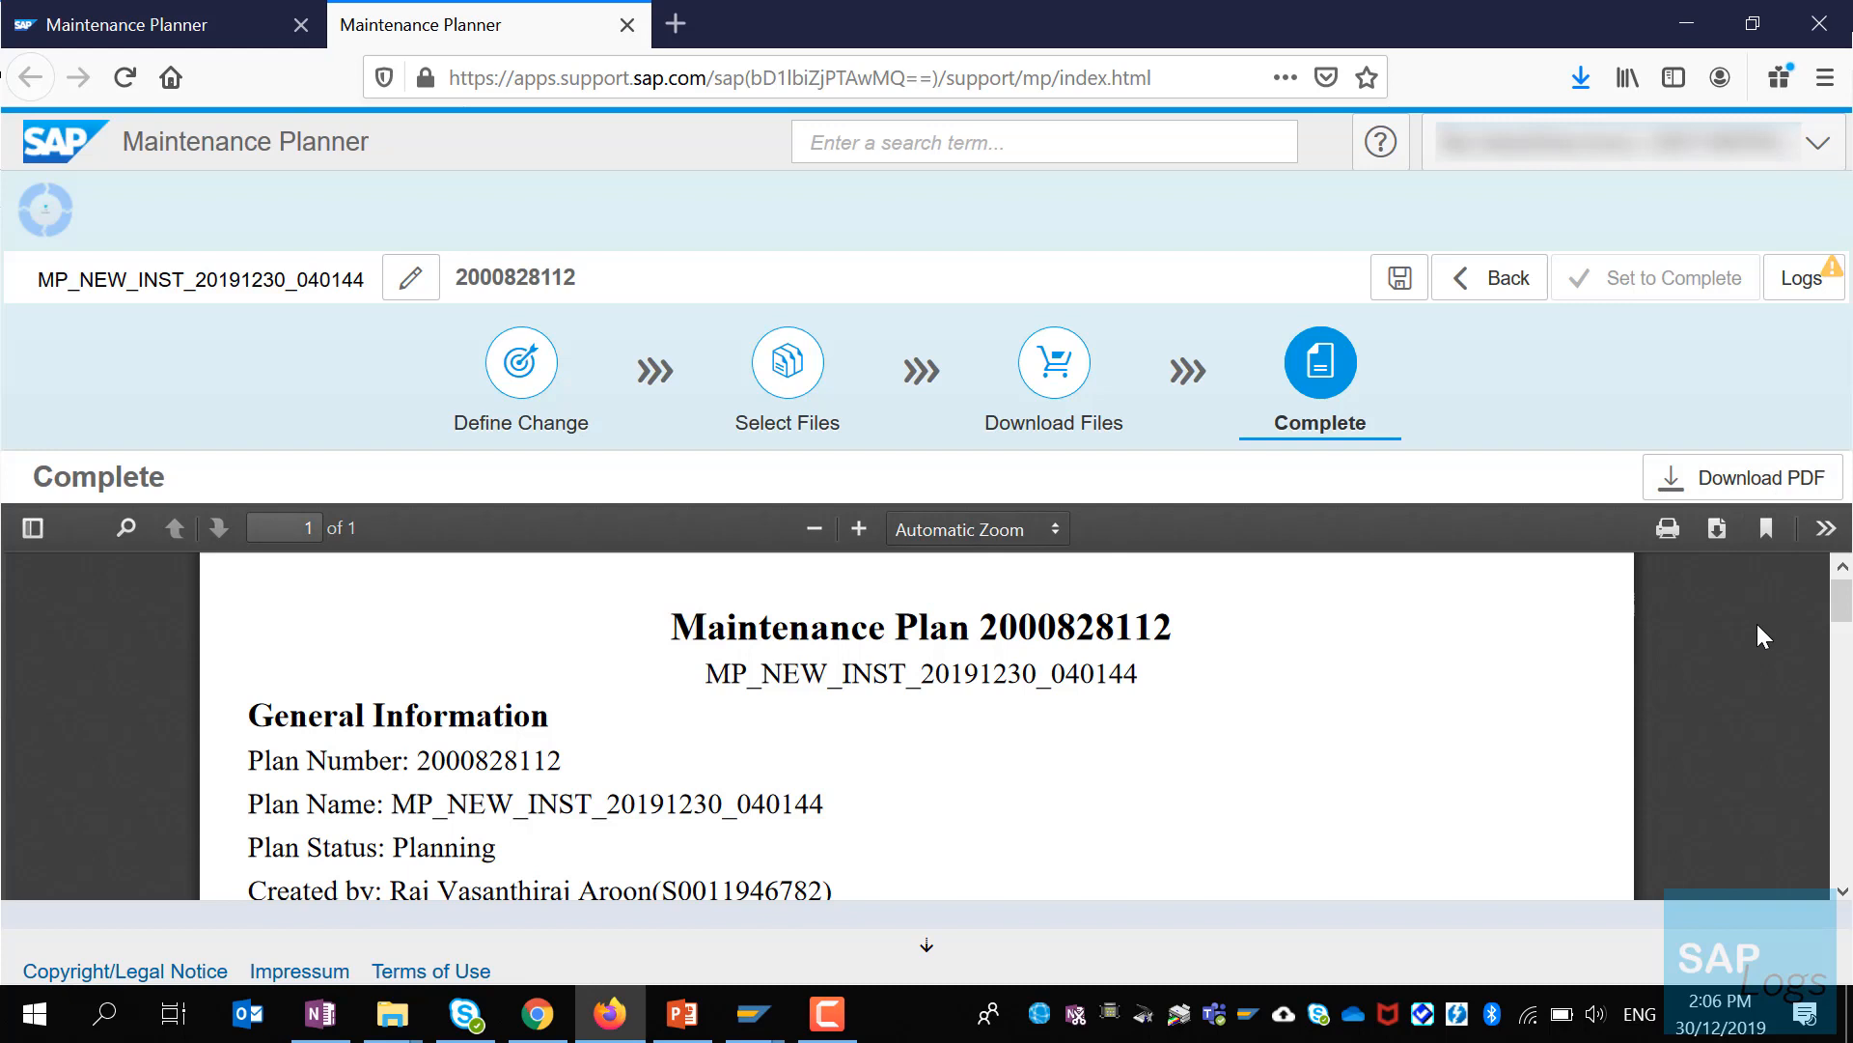
# Step: Review the maintenance plan's summary document through to its end and save the plan
pyautogui.scroll(-3, 1842, 900)
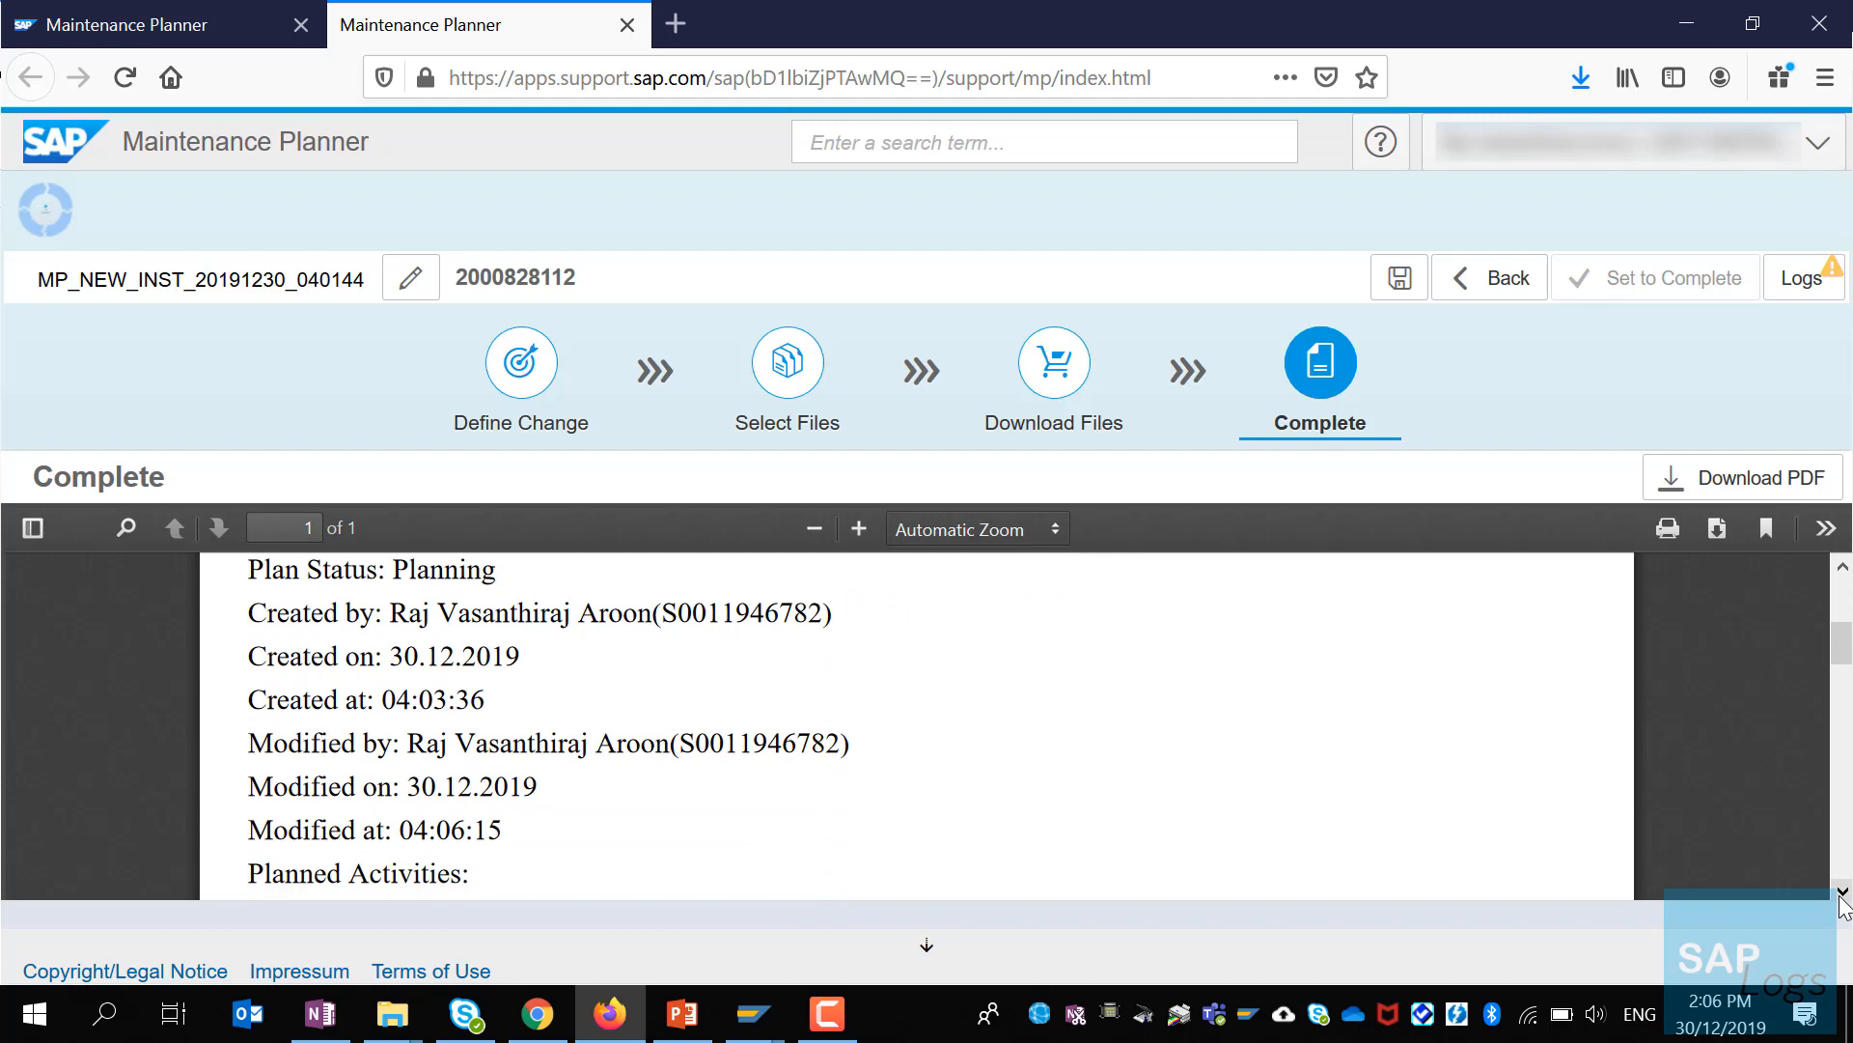
pyautogui.scroll(-6, 1842, 900)
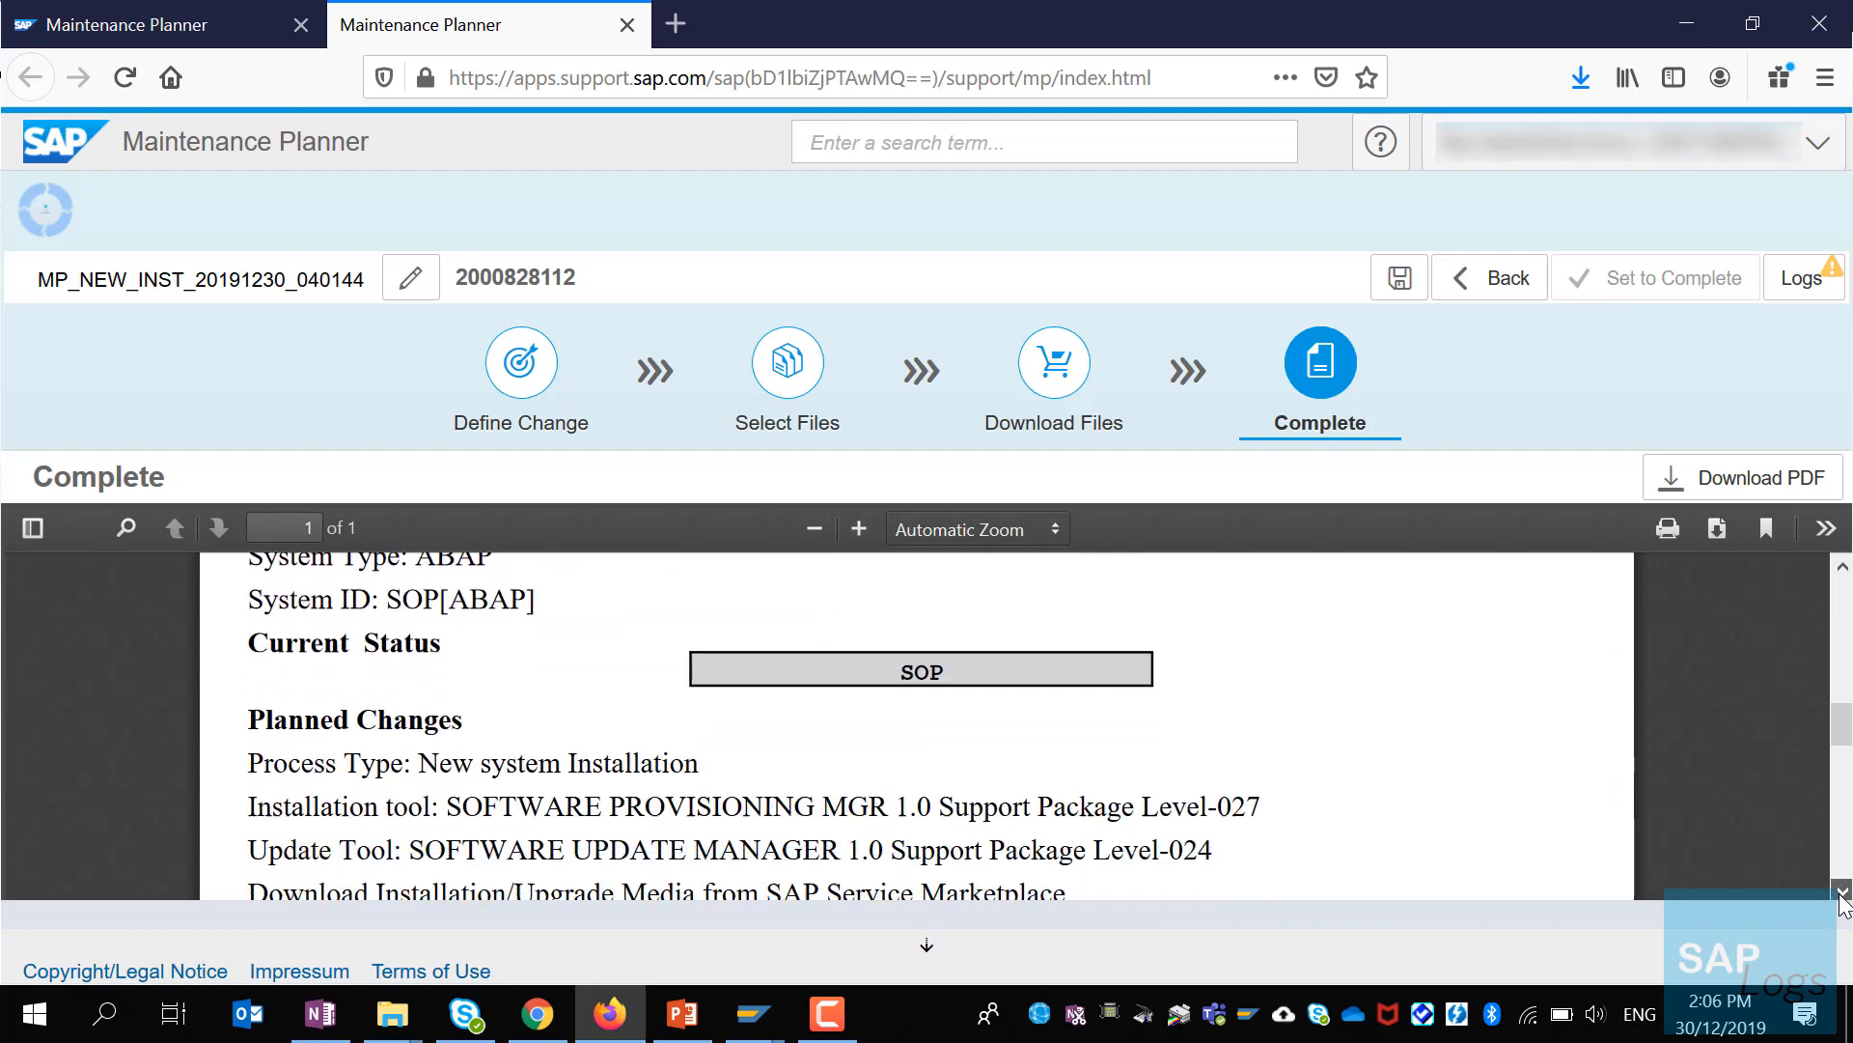
pyautogui.scroll(-10, 1842, 900)
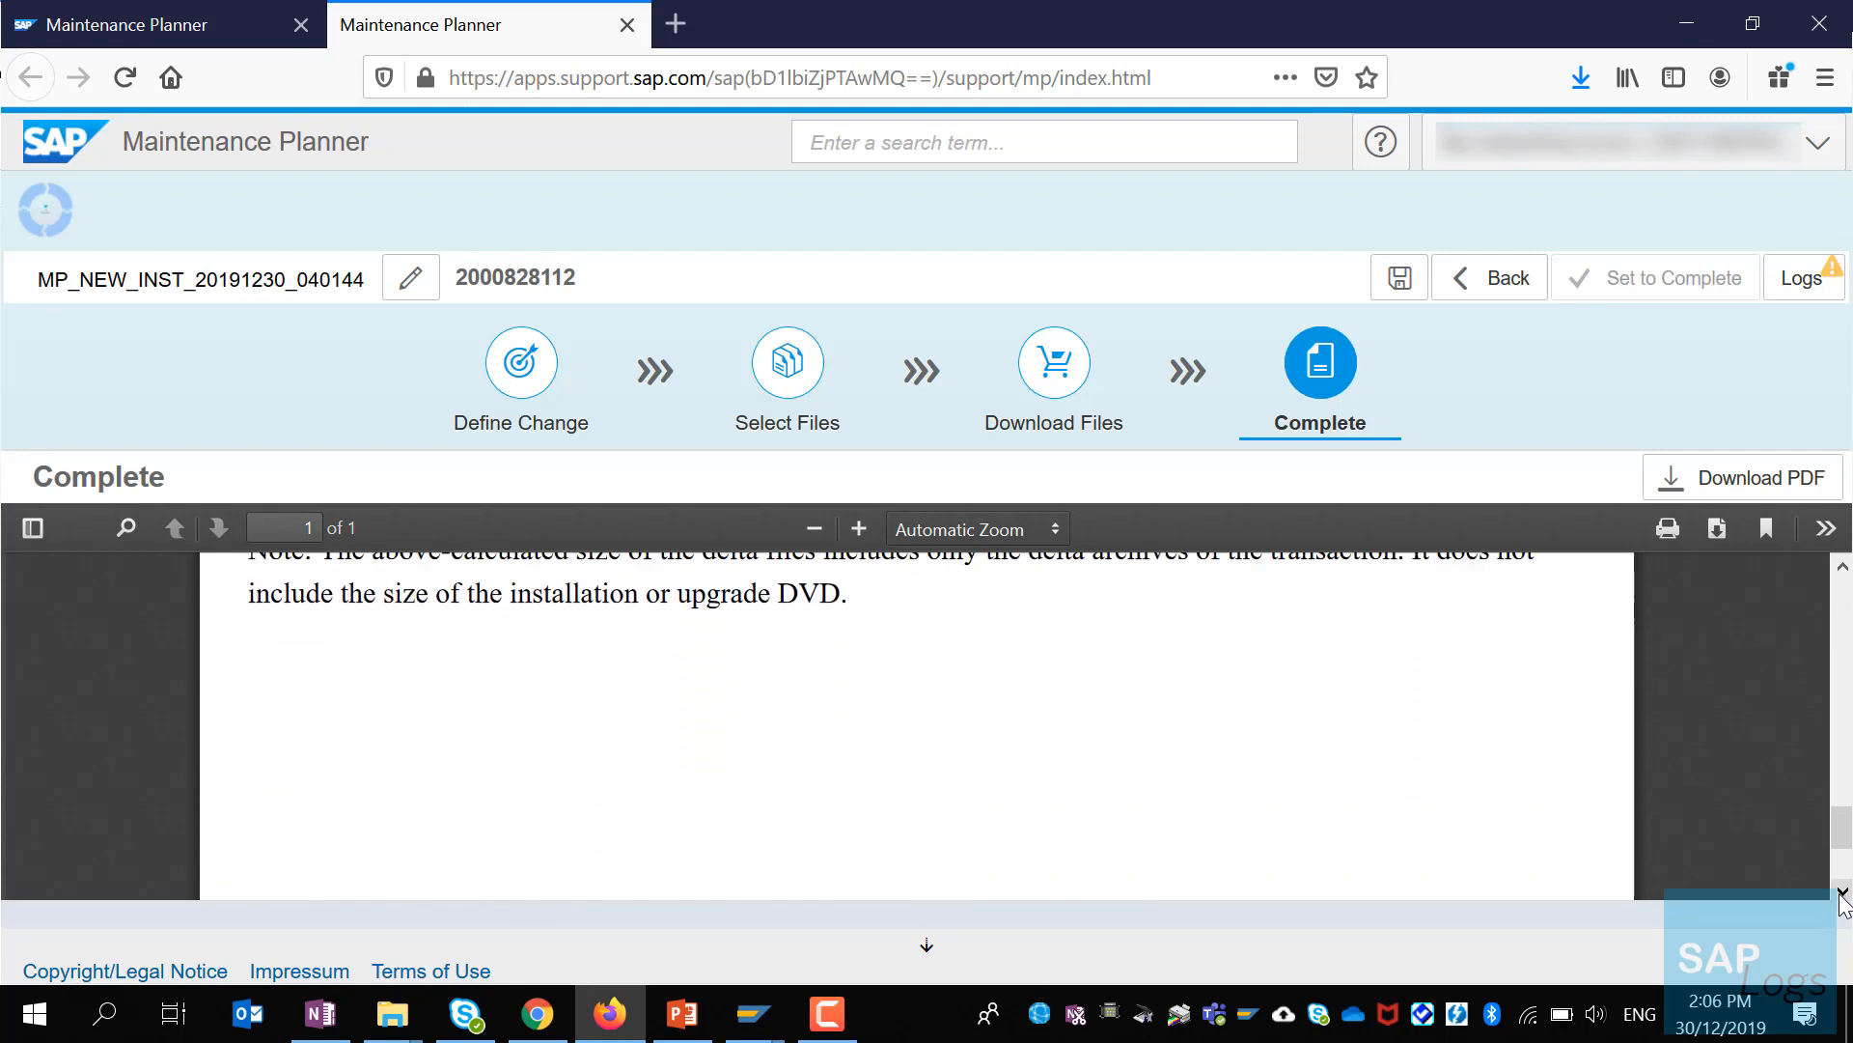
pyautogui.scroll(-4, 1841, 900)
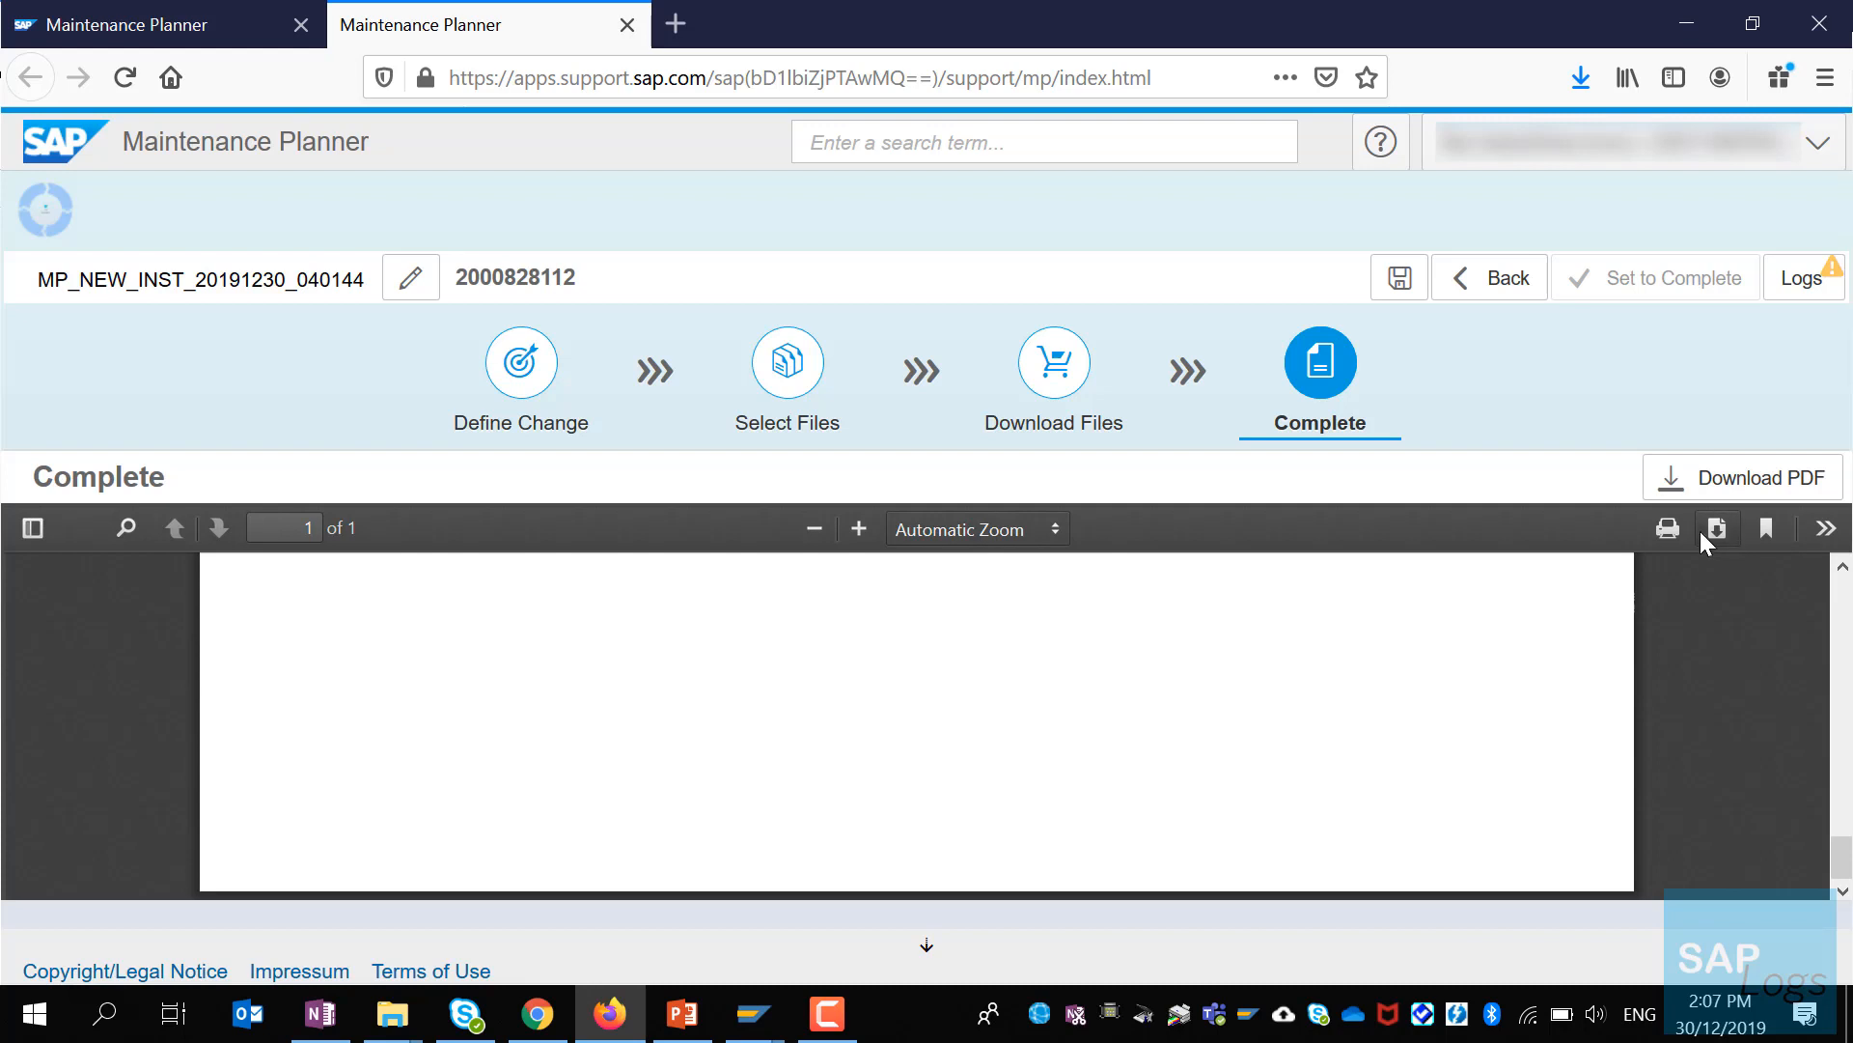
pyautogui.click(1398, 281)
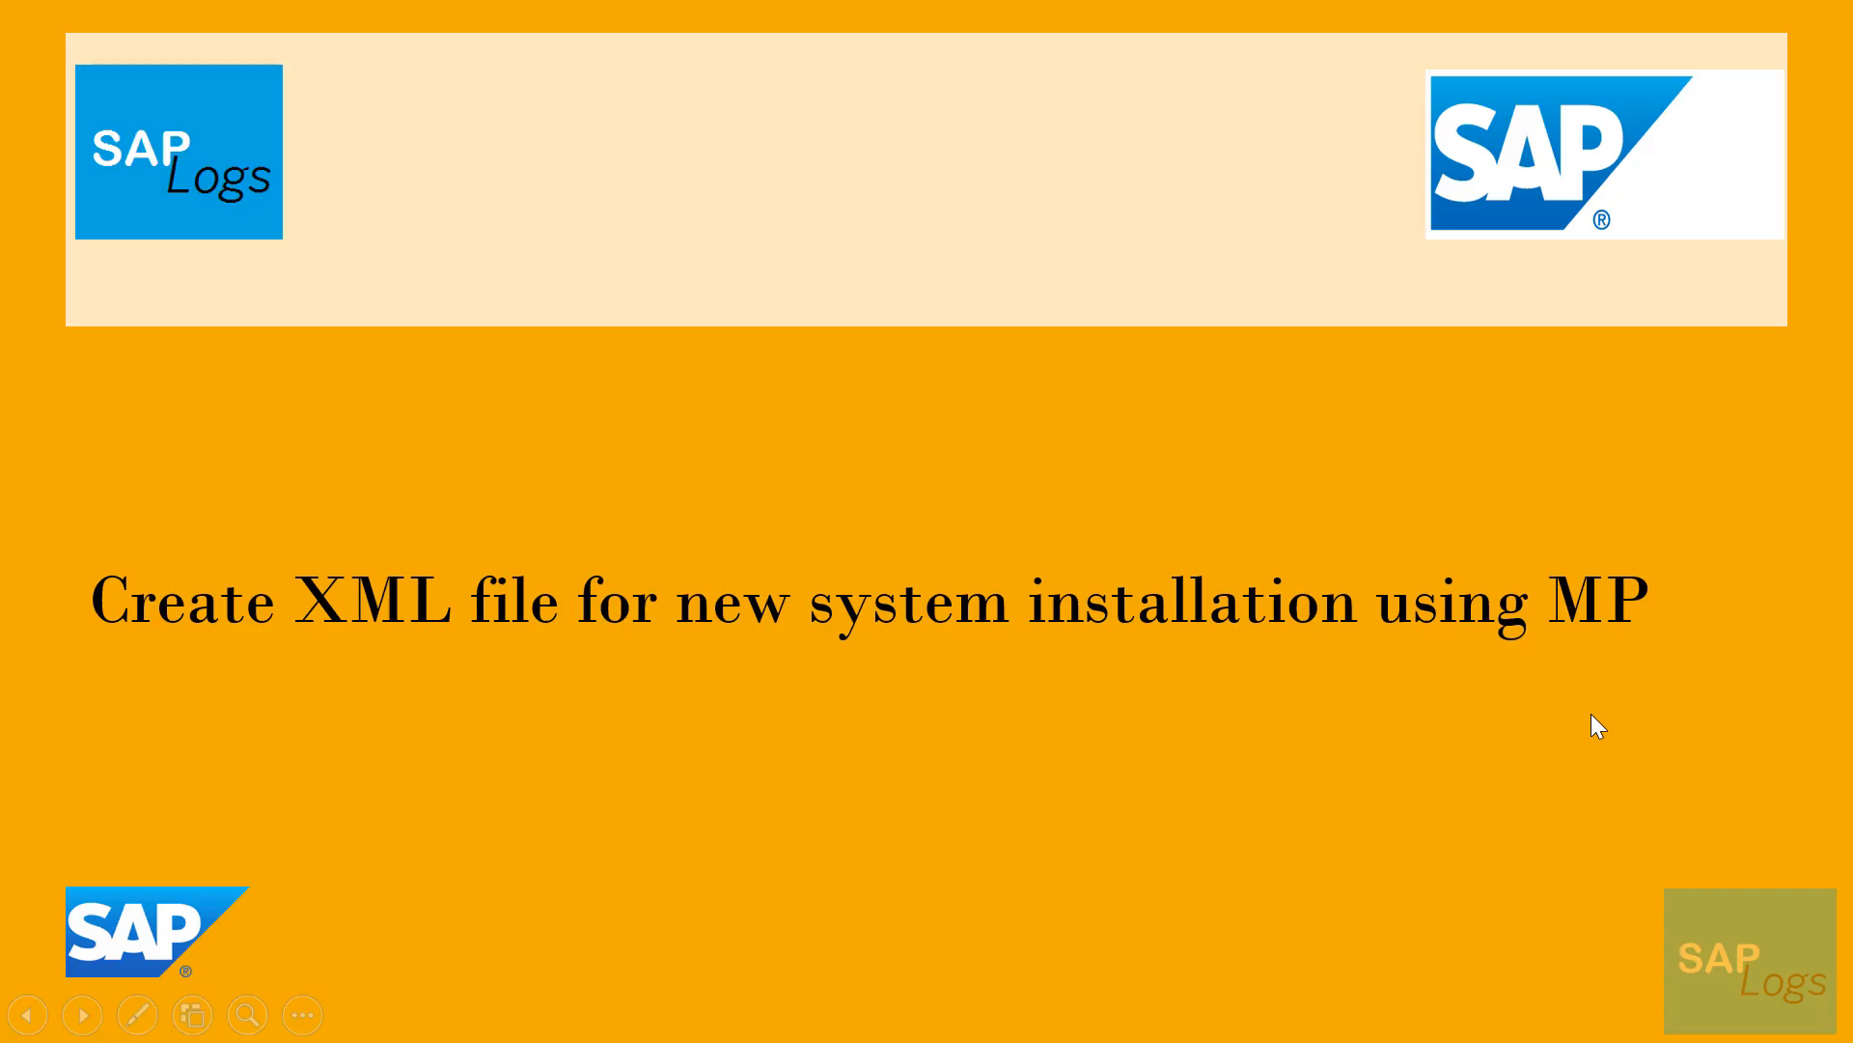
pyautogui.click(1591, 715)
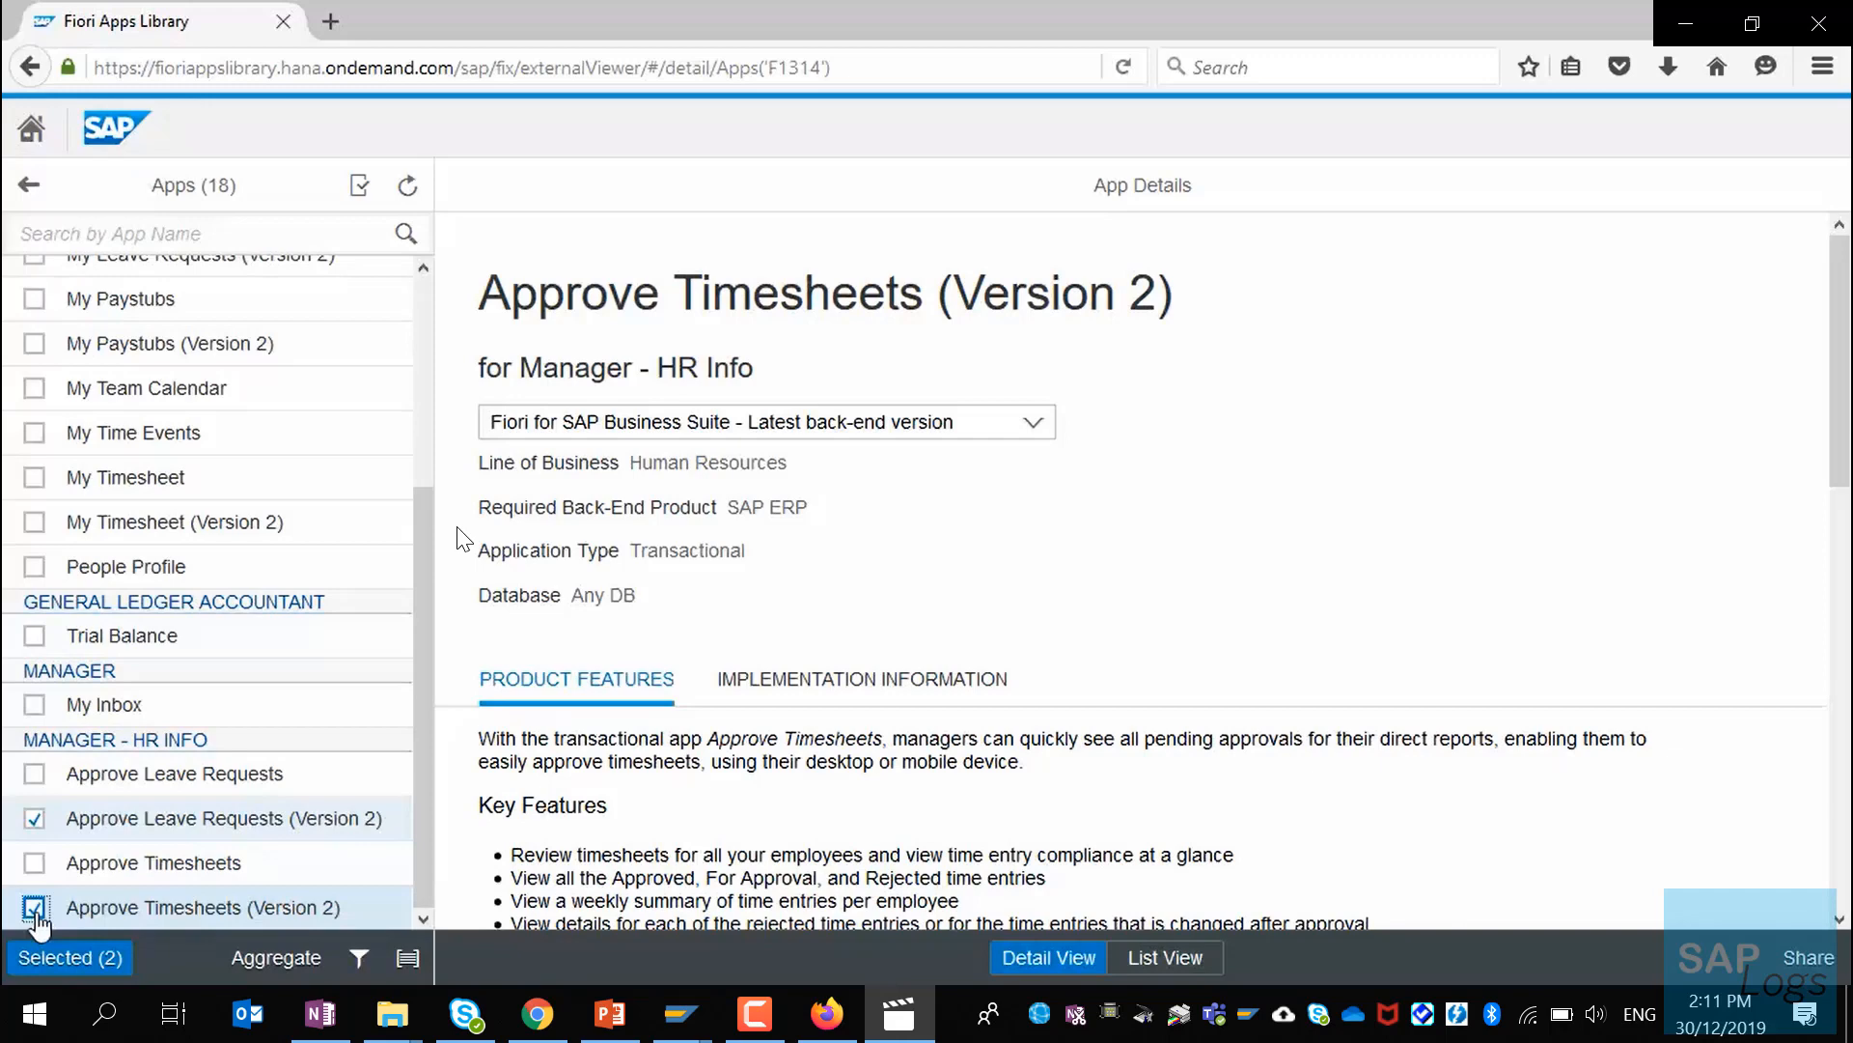
# Step: Aggregate the selected Approve Leave Requests and Approve Timesheets (Version 2) apps and review their front-end and back-end installation requirements
pyautogui.click(302, 970)
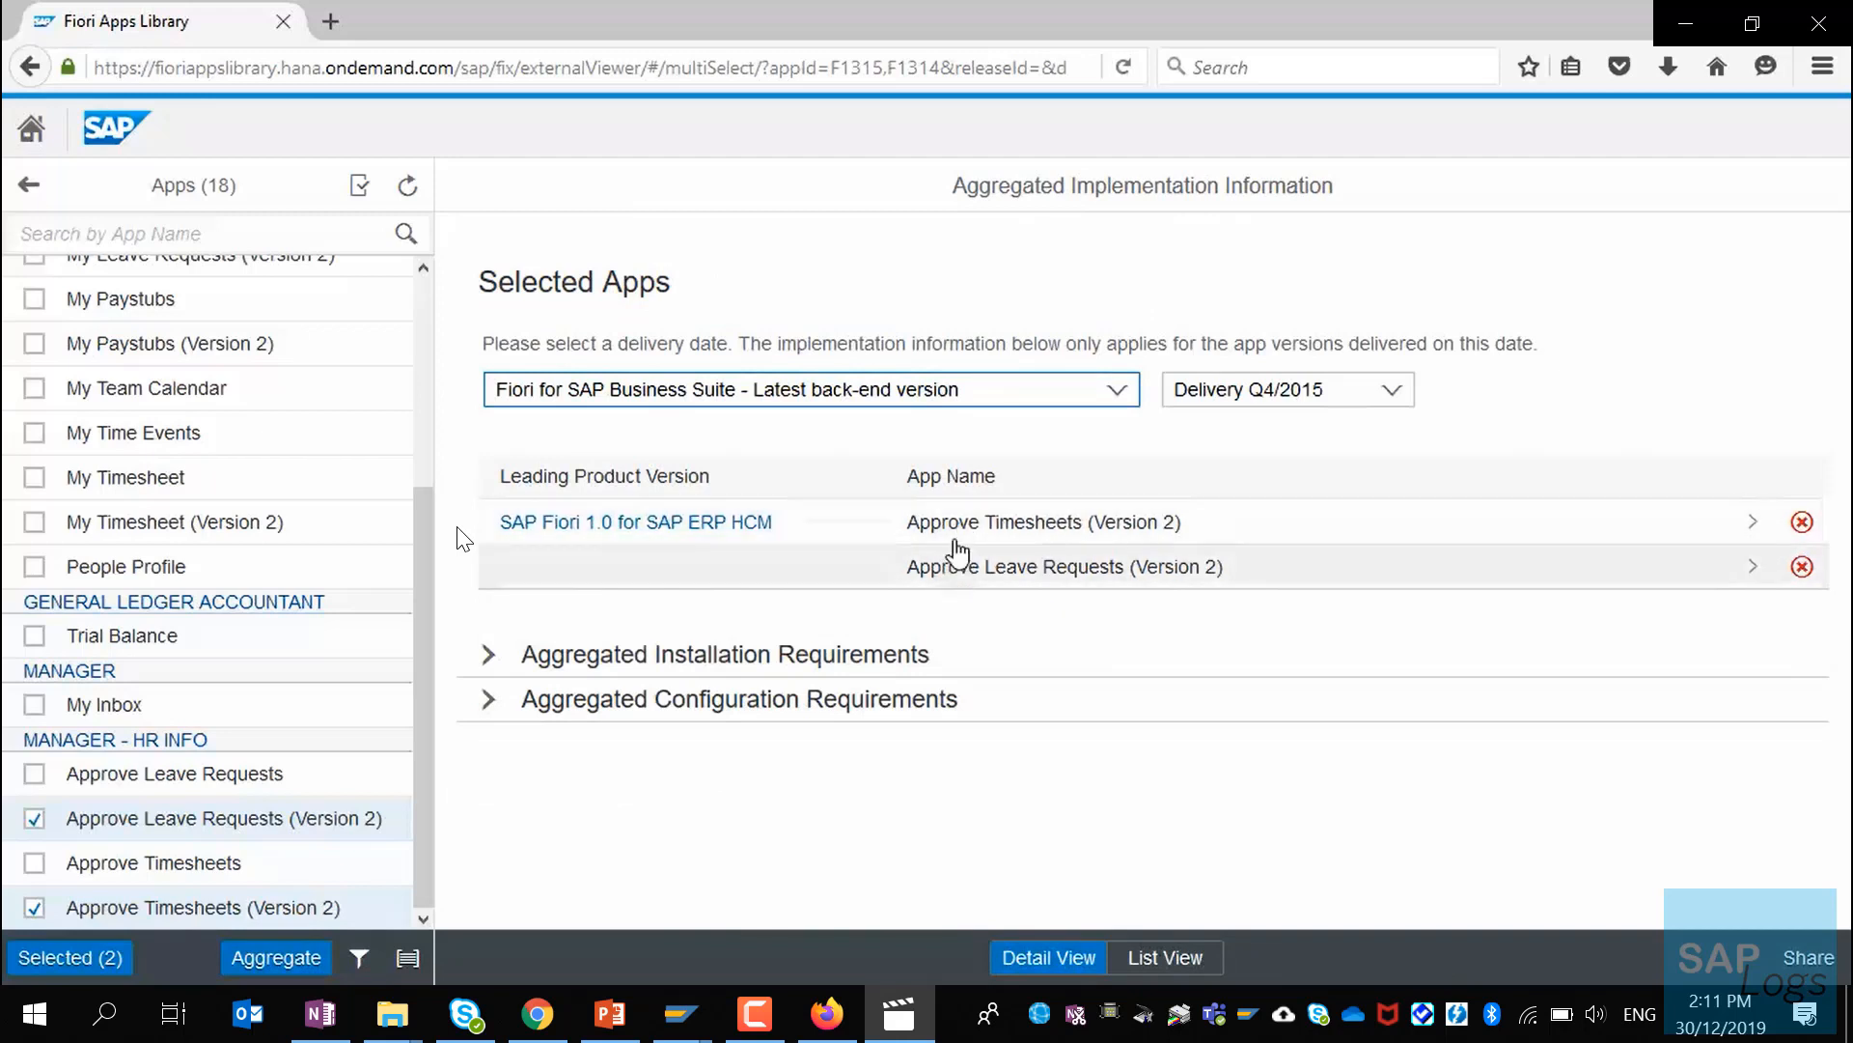
pyautogui.click(490, 656)
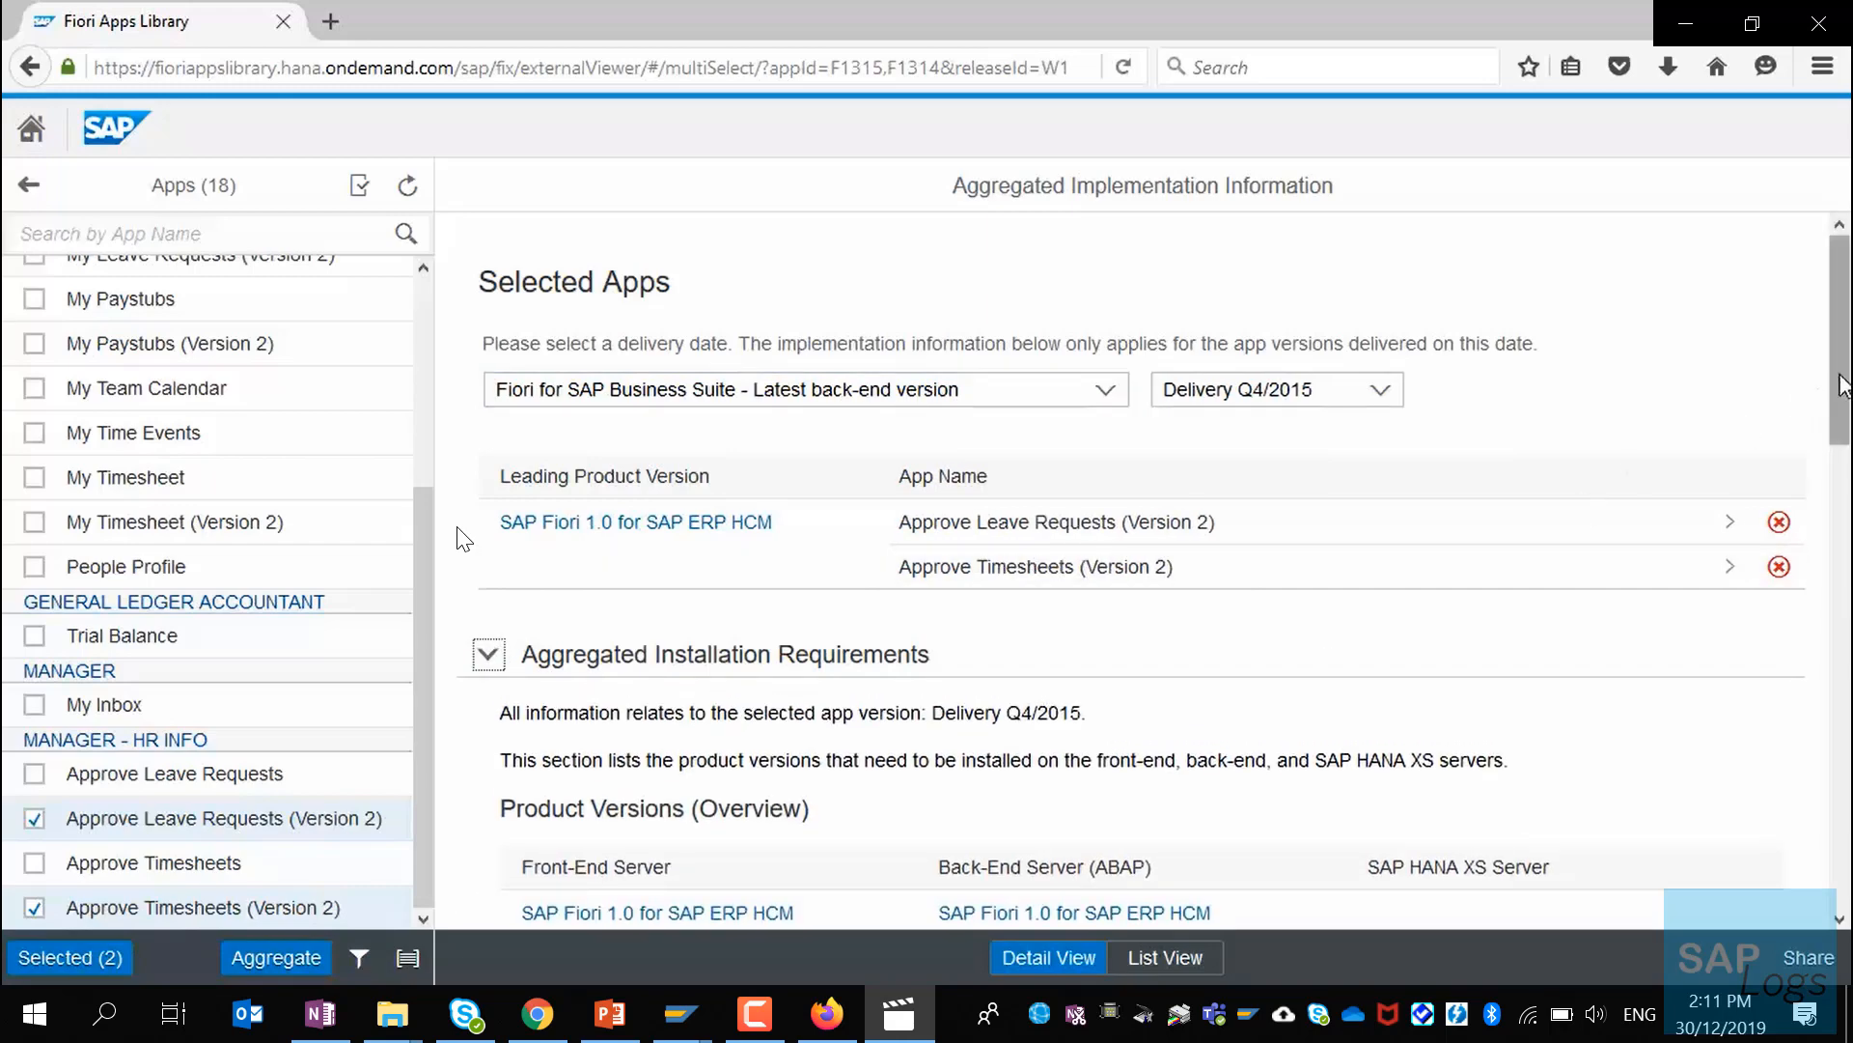
pyautogui.scroll(-5, 463, 538)
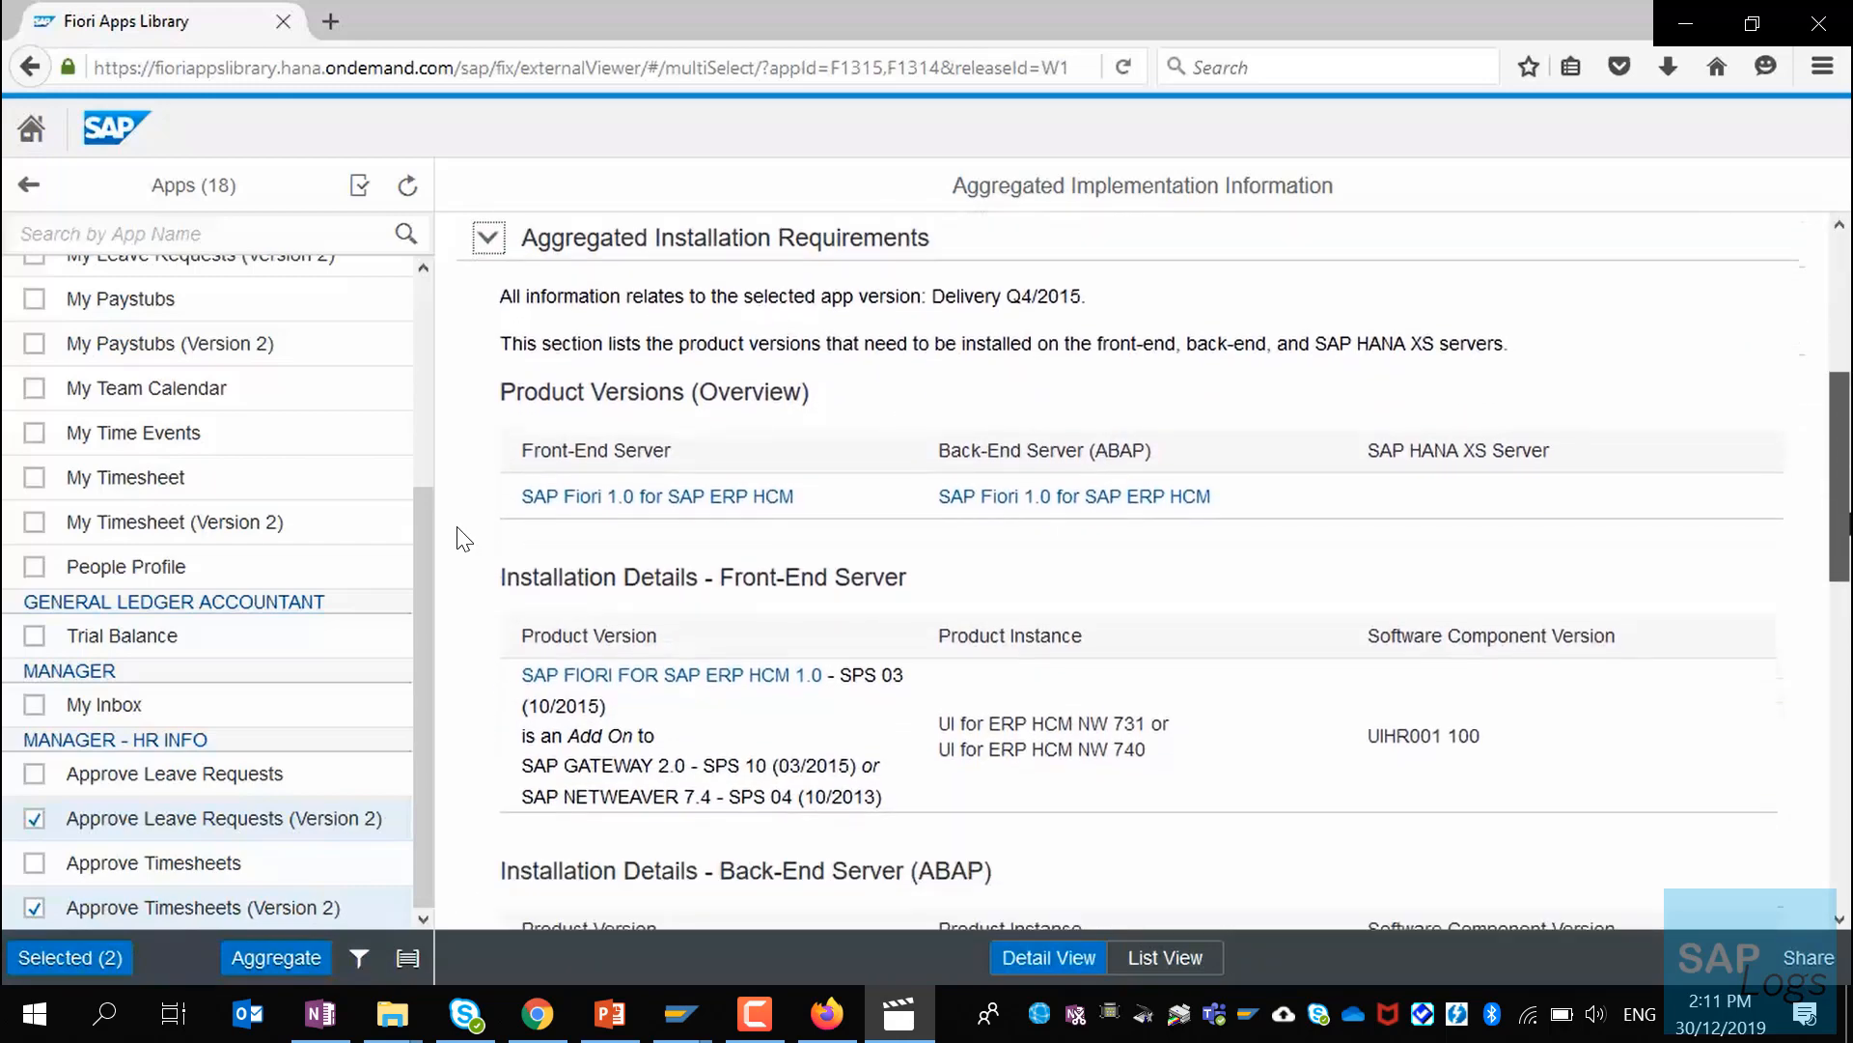
pyautogui.moveTo(498, 531); pyautogui.dragTo(917, 544)
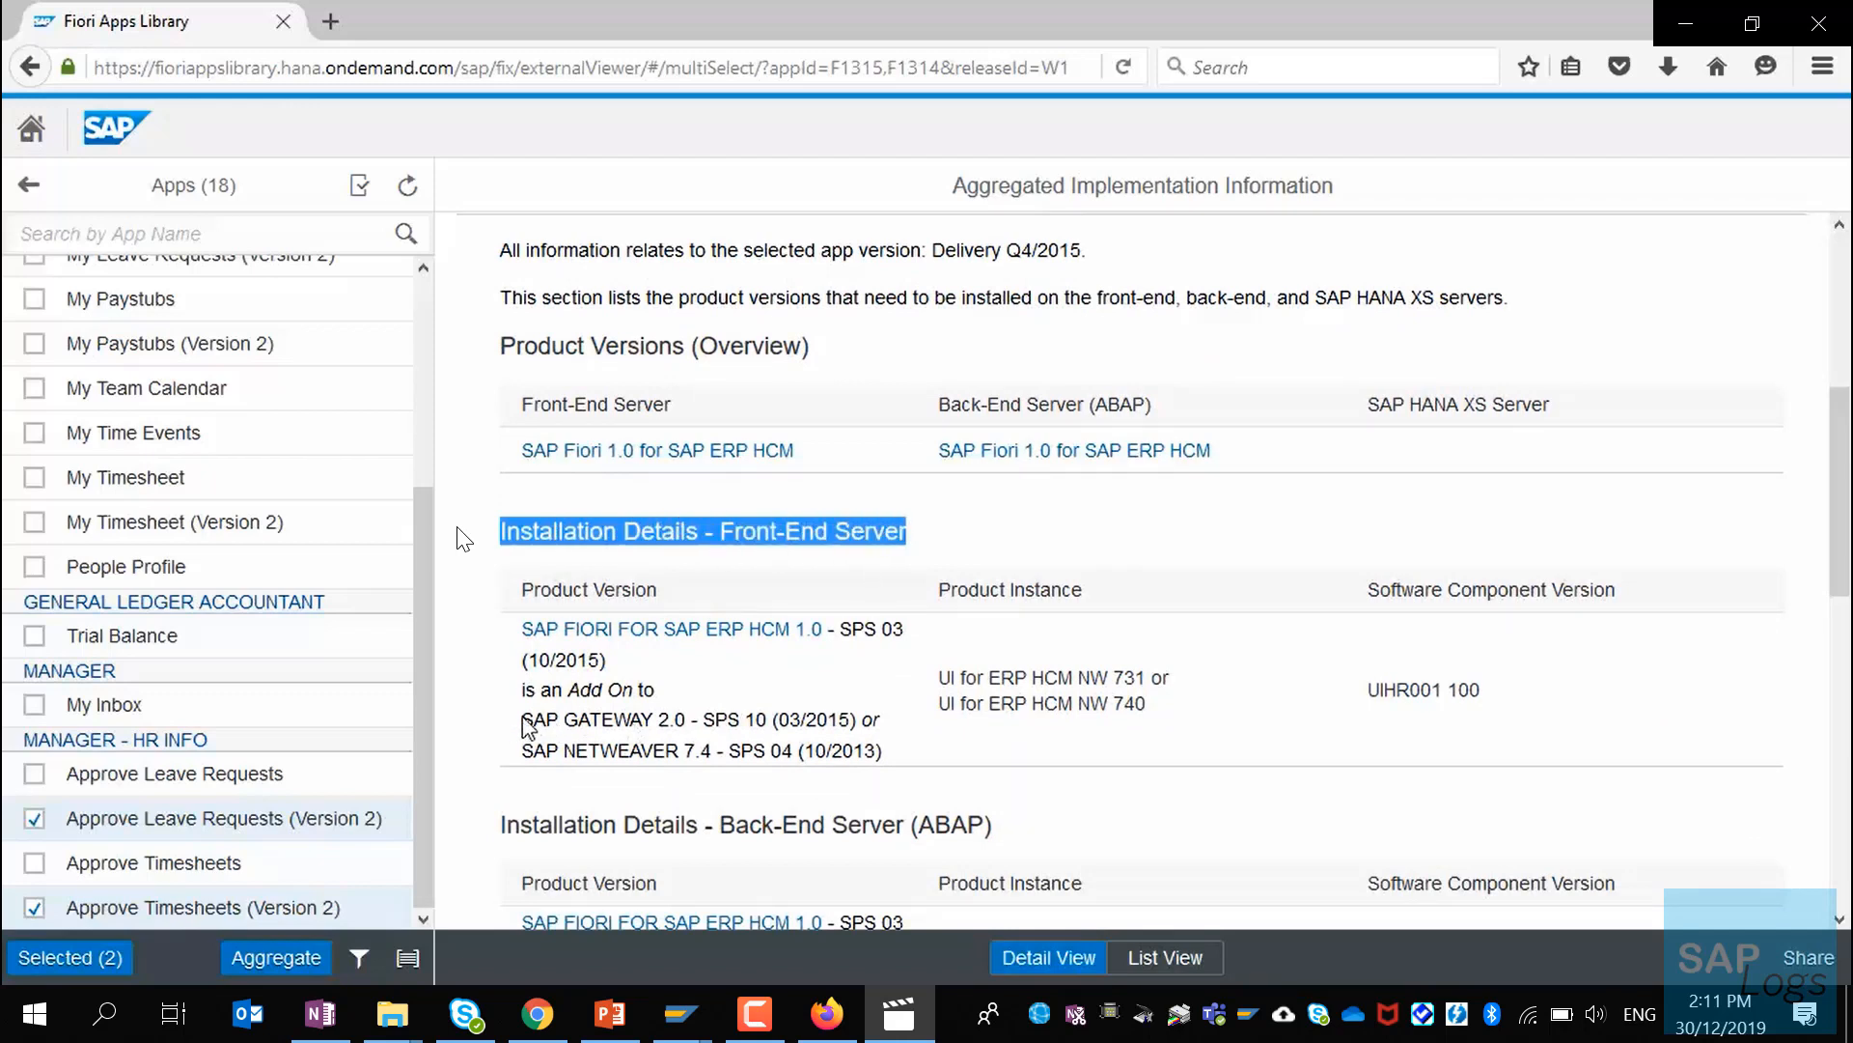
pyautogui.moveTo(522, 720); pyautogui.dragTo(688, 726)
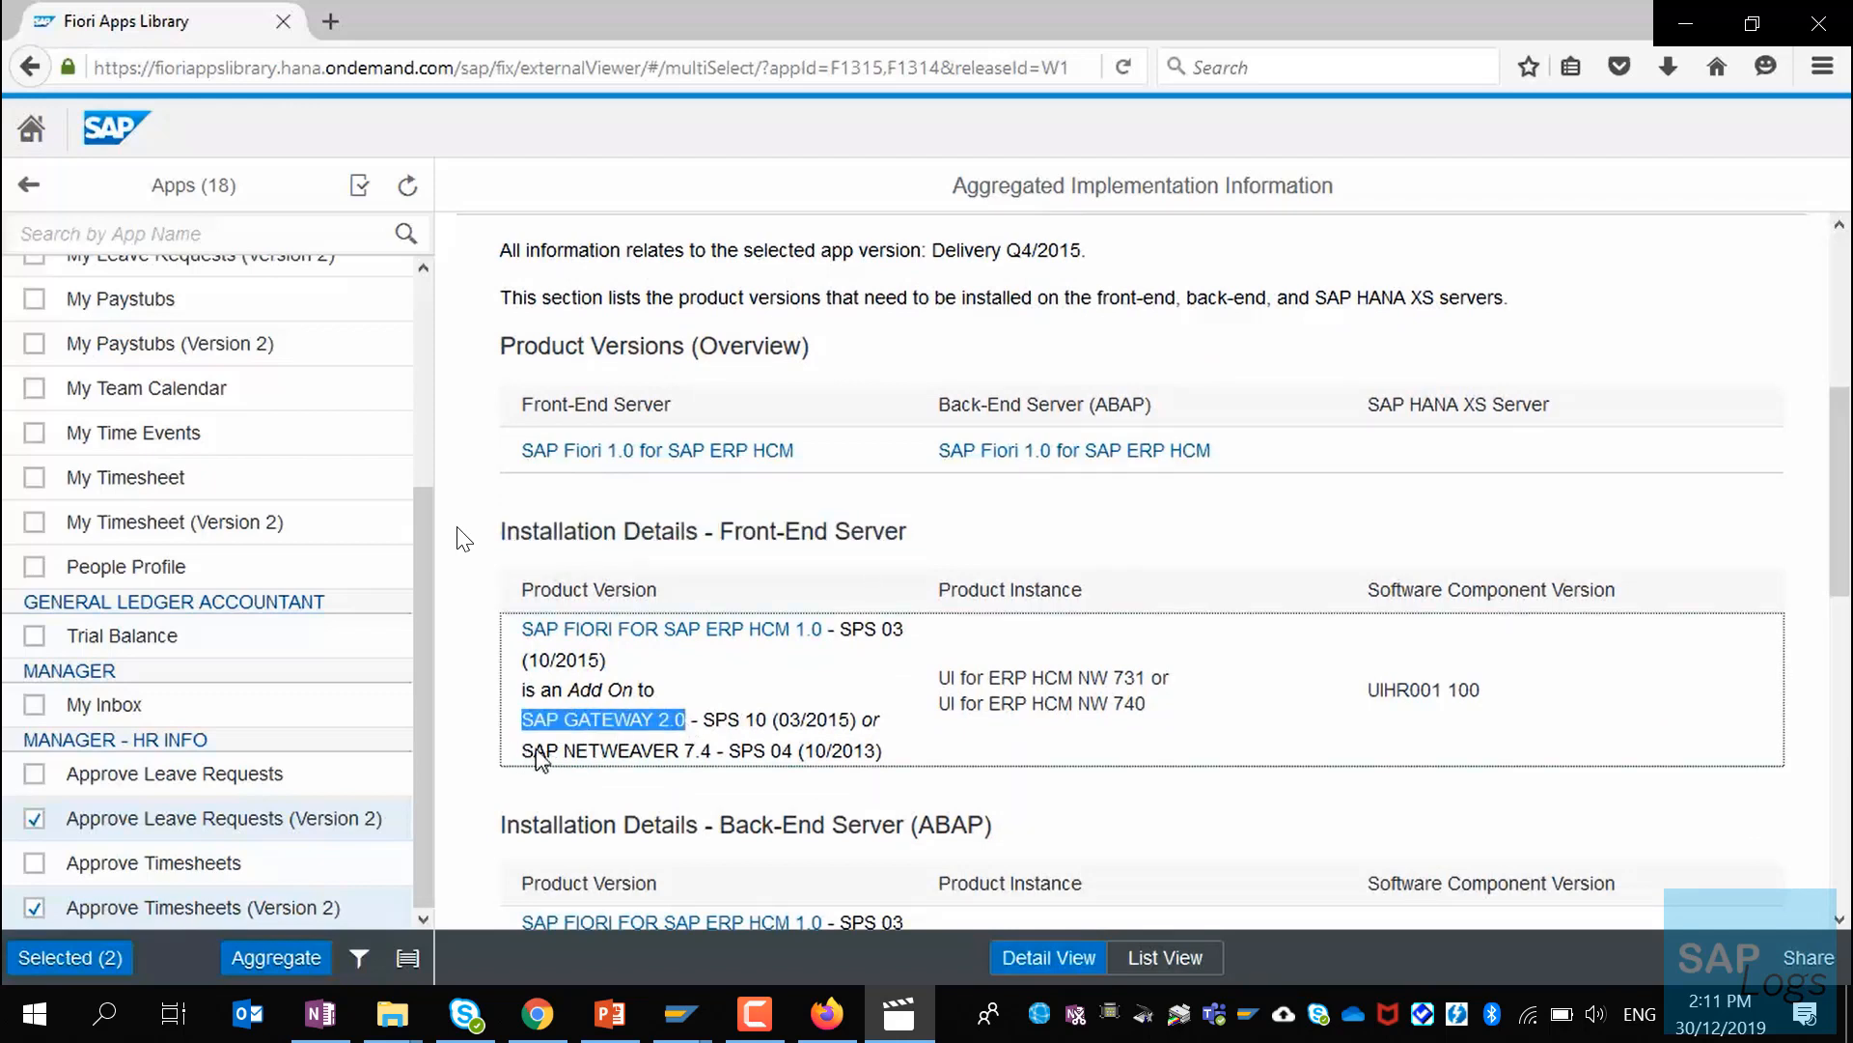
pyautogui.moveTo(521, 750); pyautogui.dragTo(717, 757)
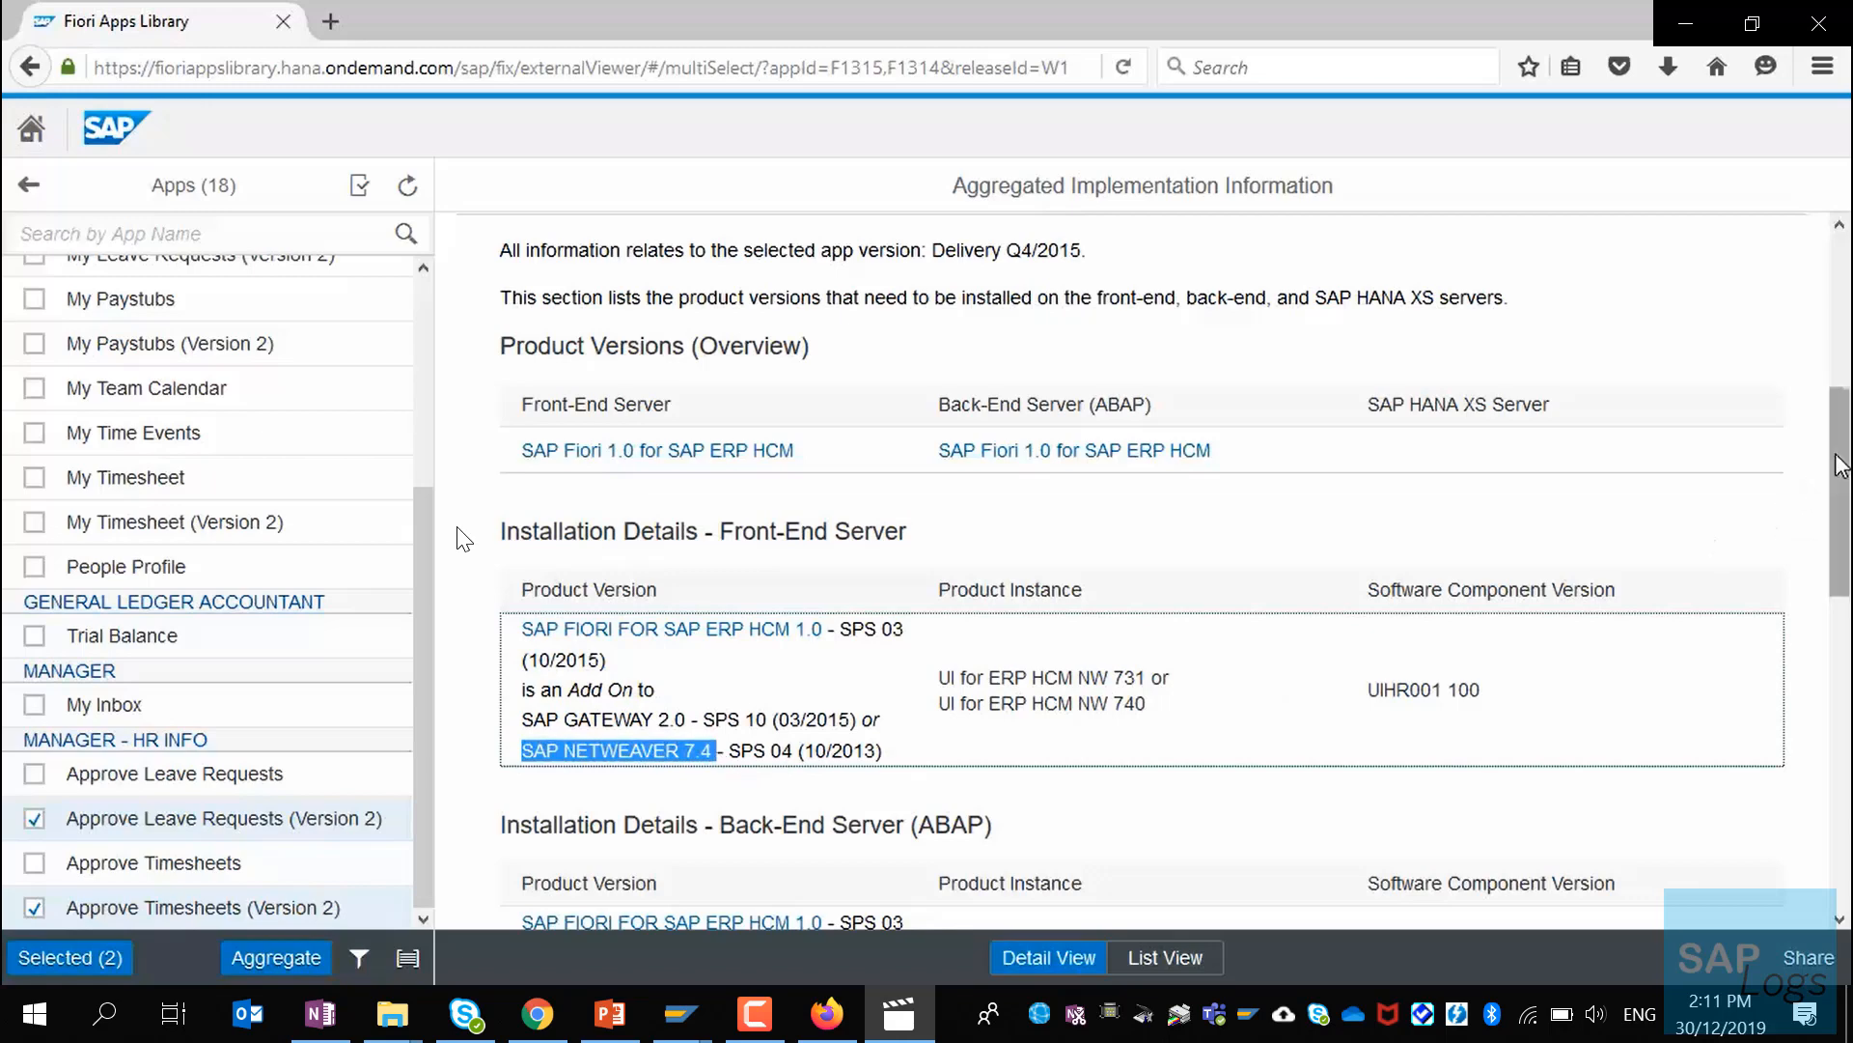
pyautogui.moveTo(1837, 478); pyautogui.dragTo(1845, 589)
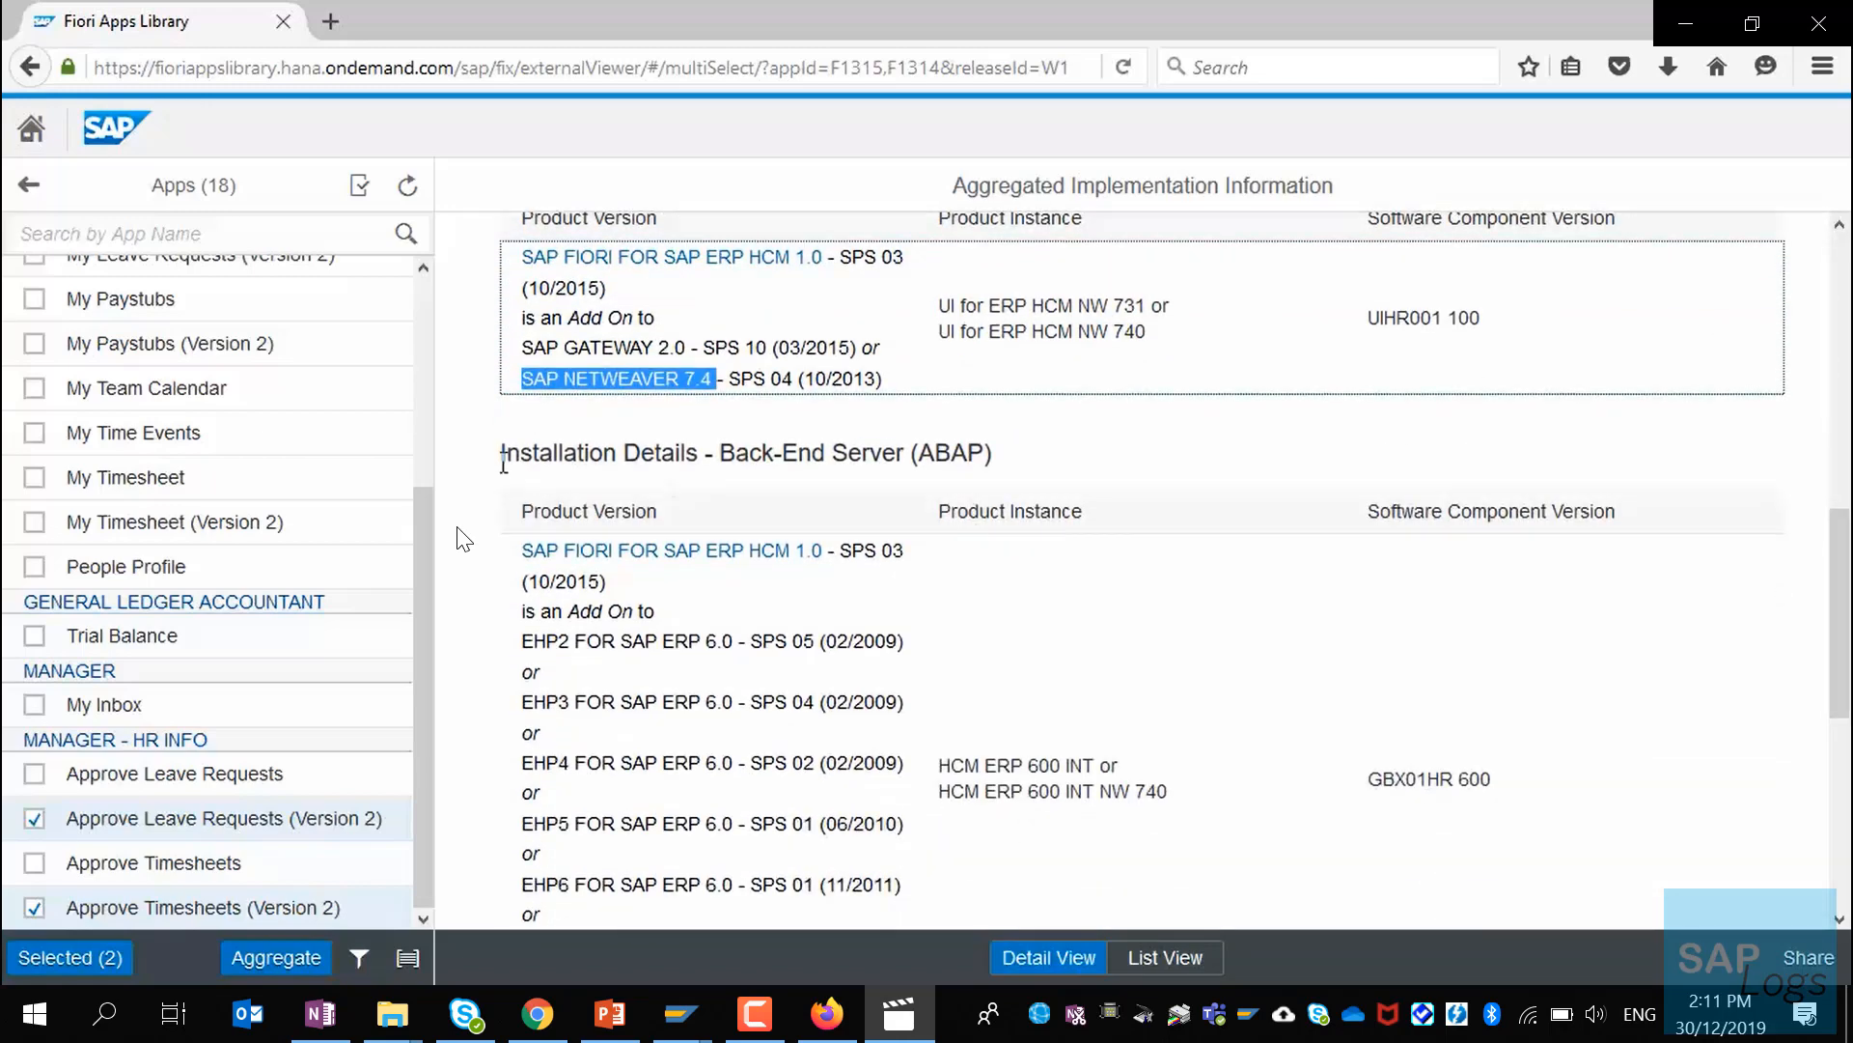
pyautogui.moveTo(500, 454); pyautogui.dragTo(997, 459)
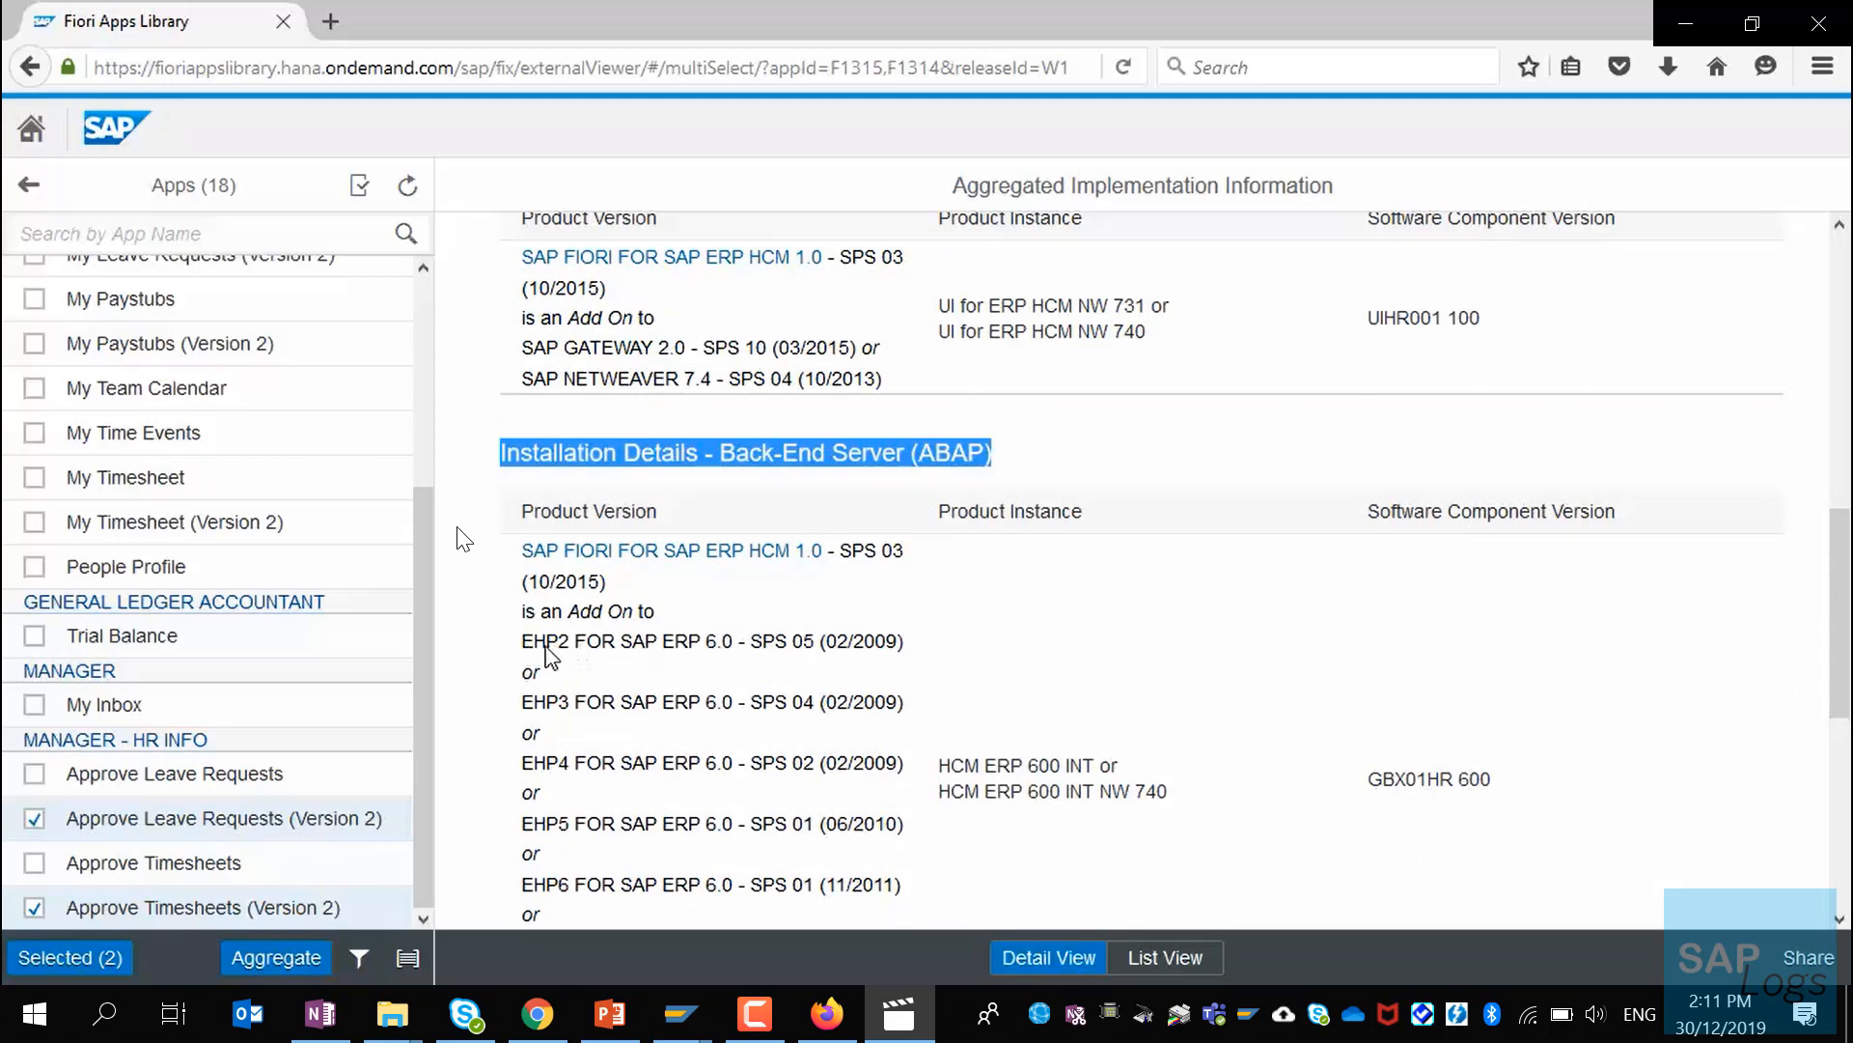
# Step: Prepare the selected Fiori apps for planning, start their plan with Maintenance Planner, and accept the identification certificate
pyautogui.scroll(-5, 1839, 705)
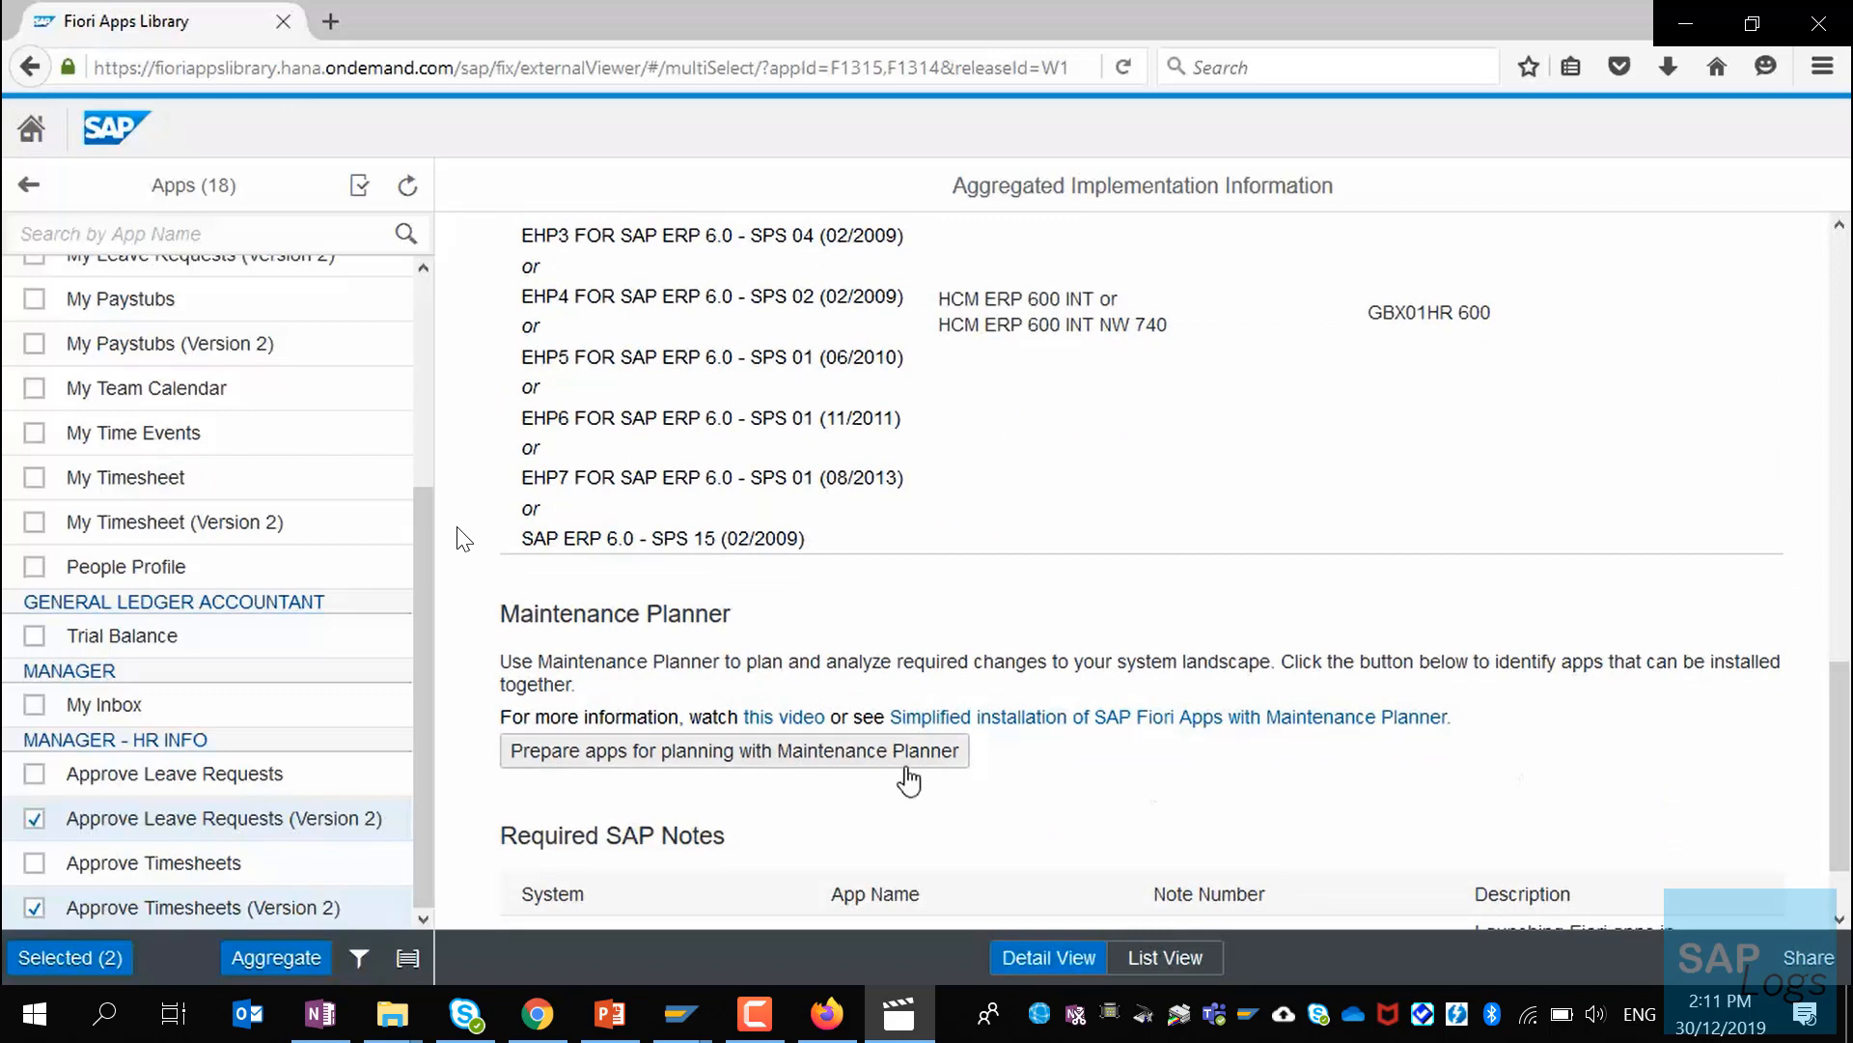
pyautogui.click(908, 762)
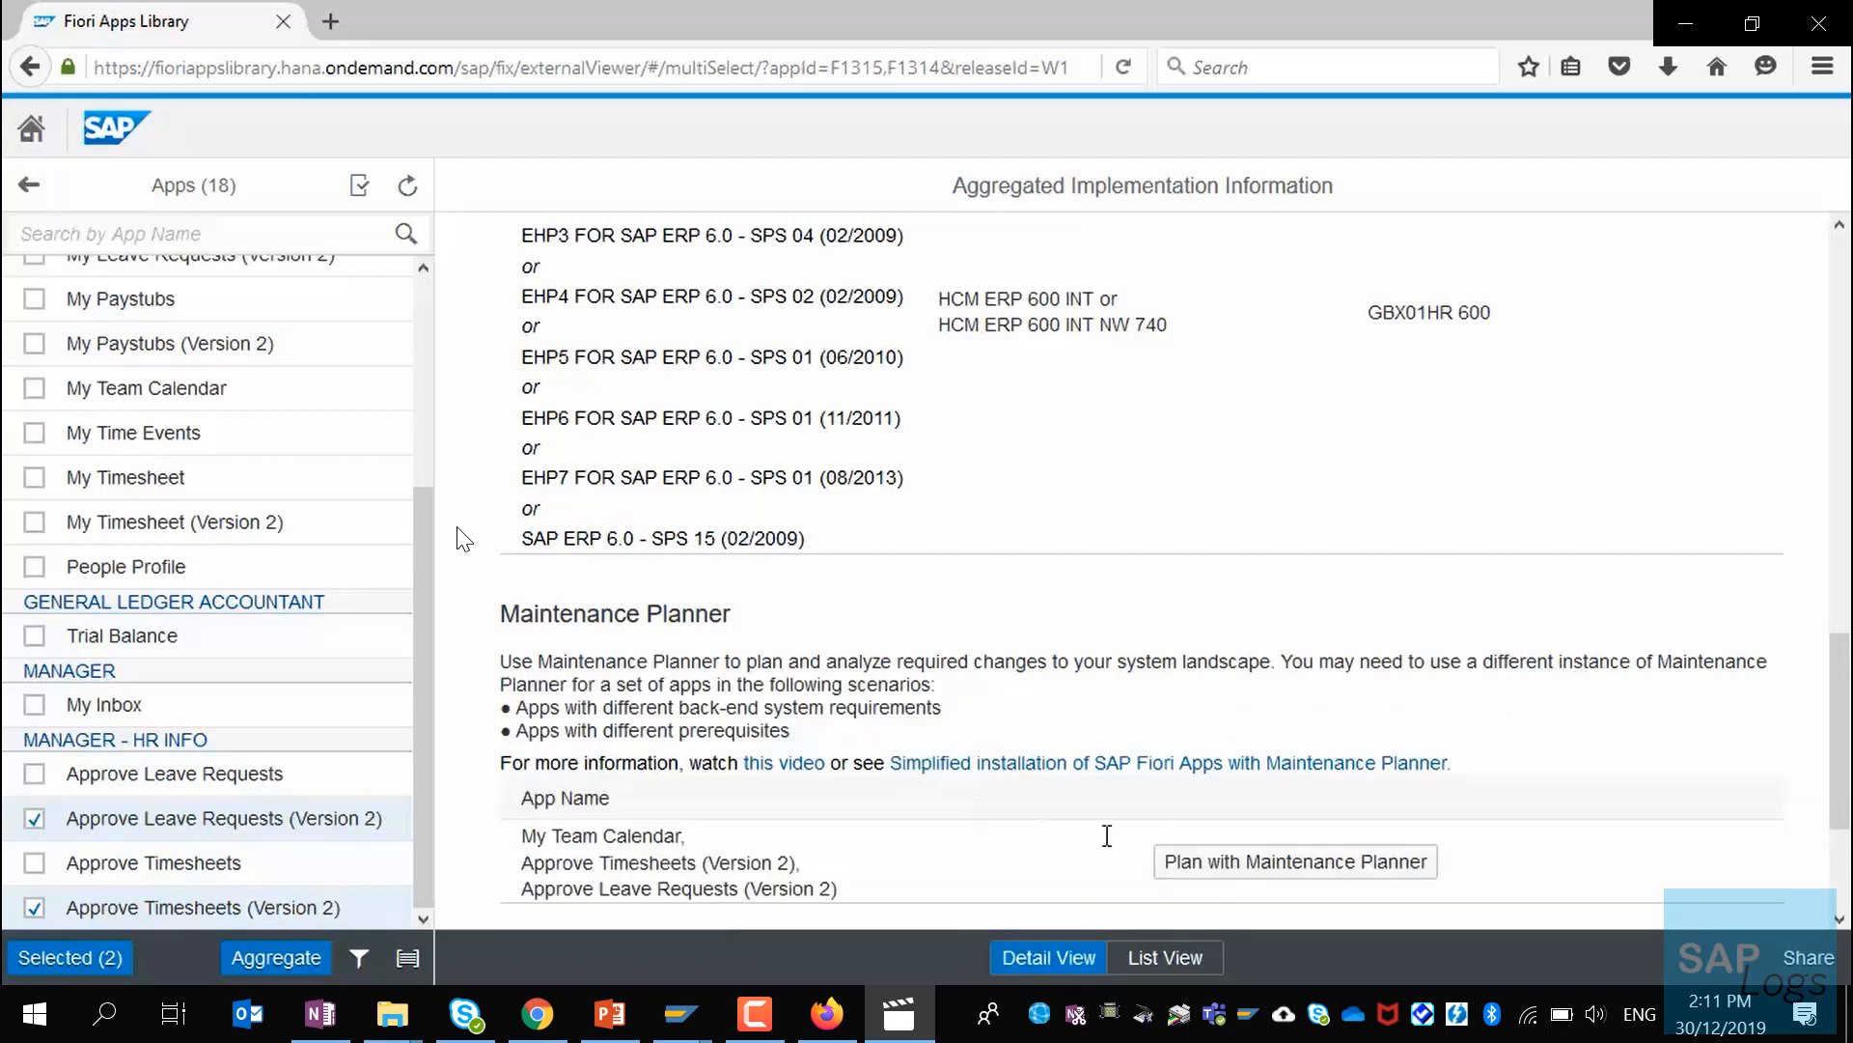
pyautogui.click(1197, 864)
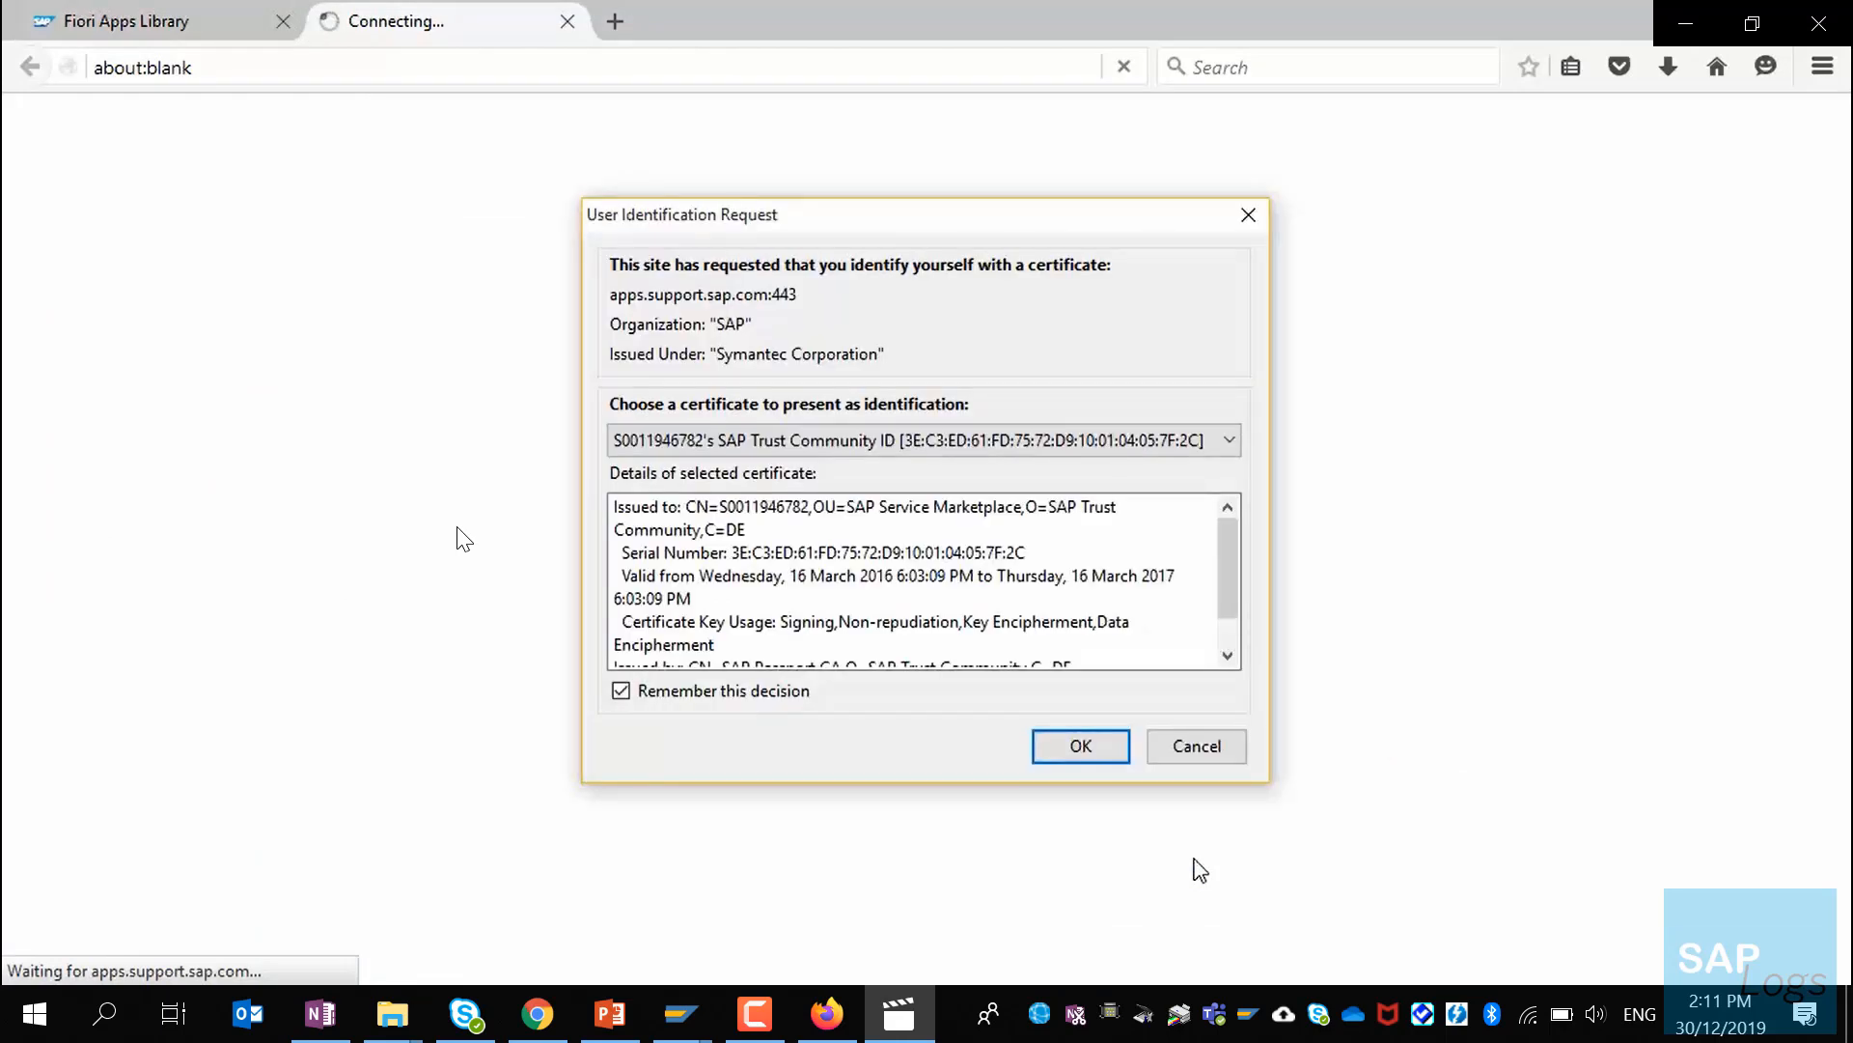
pyautogui.click(1077, 746)
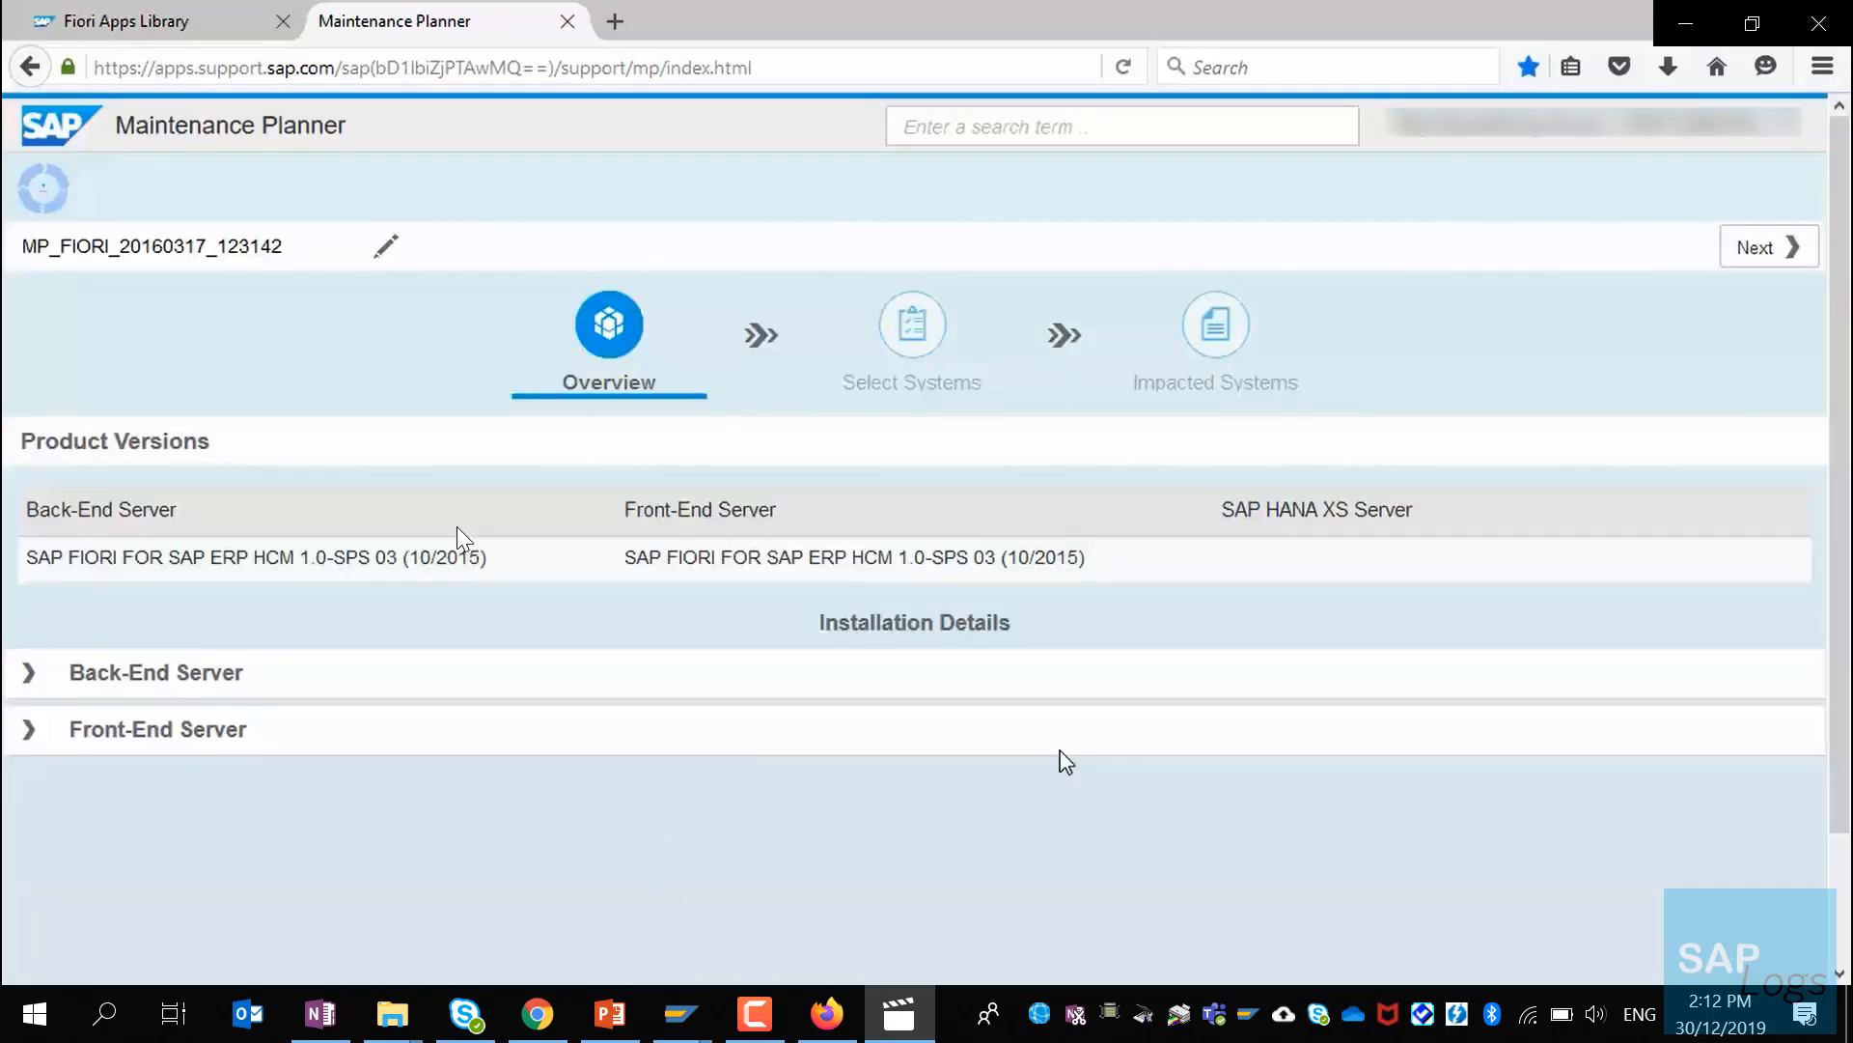
# Step: Expand the back-end and front-end server installation details of the Fiori plan and proceed to system selection
pyautogui.click(26, 675)
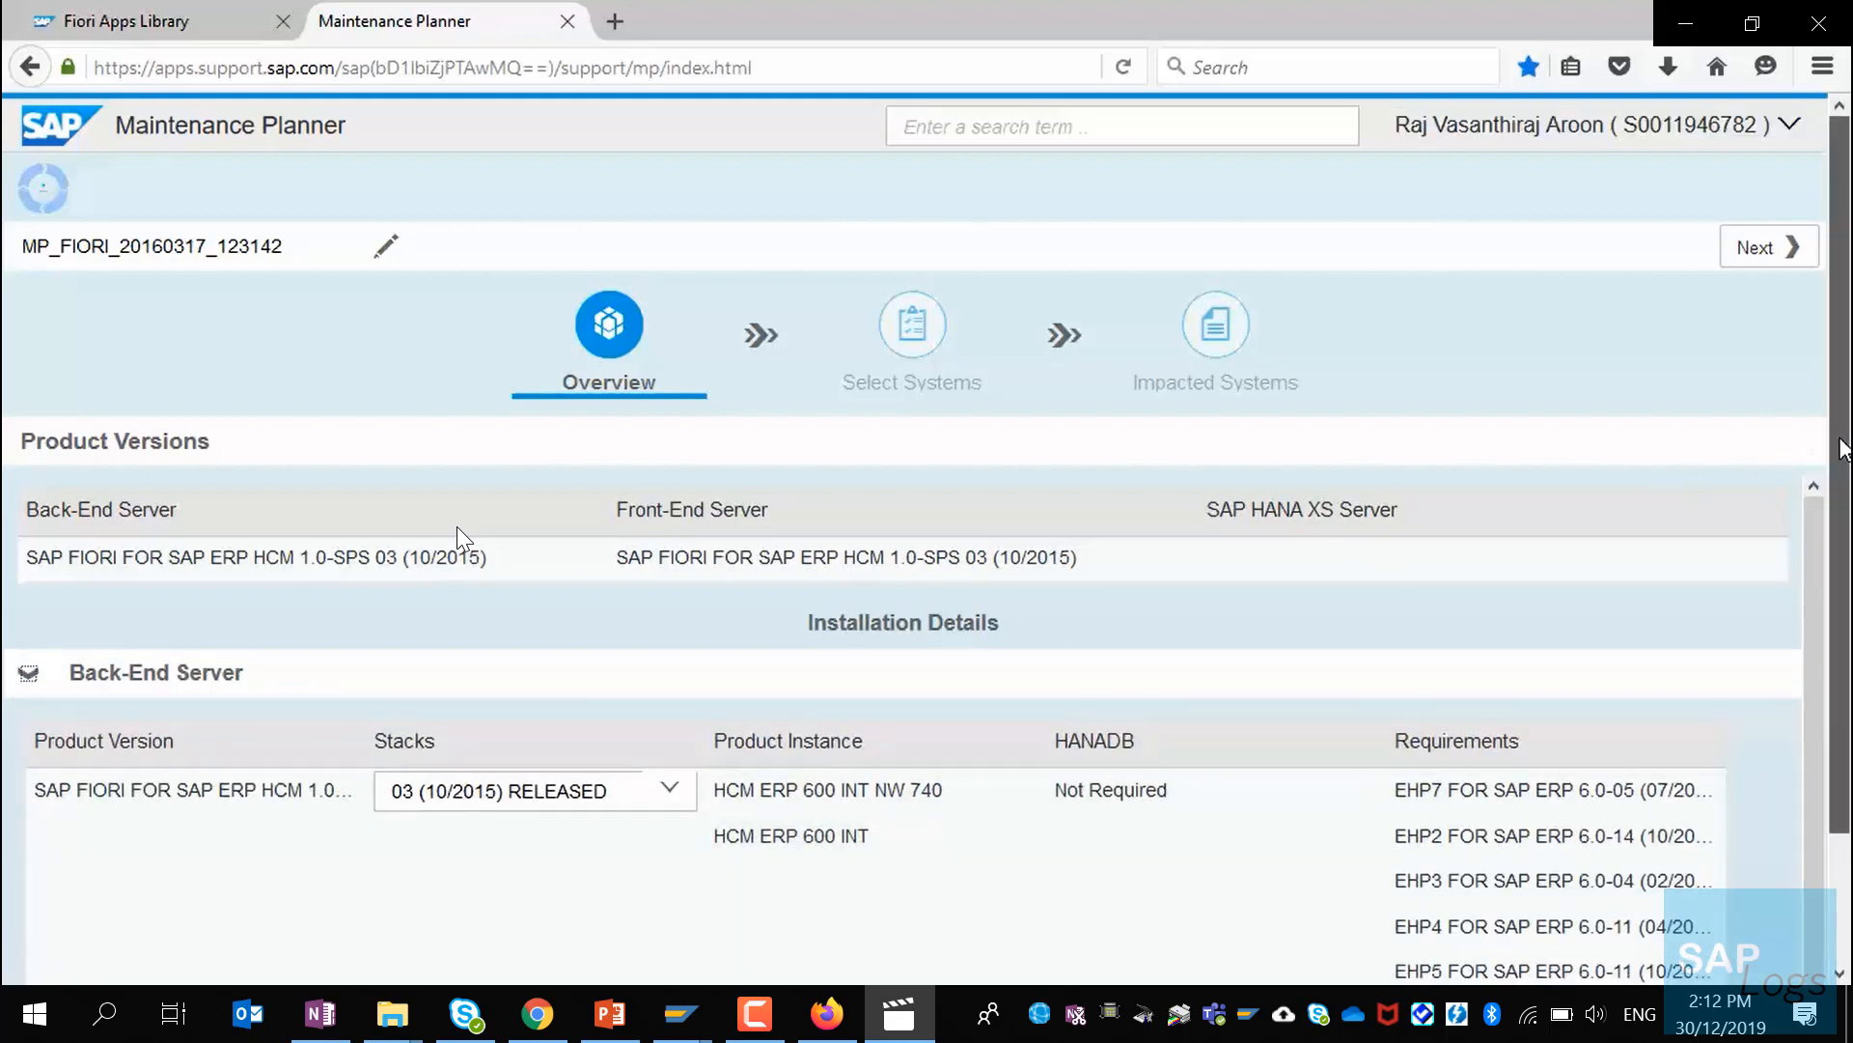
pyautogui.scroll(-3, 1844, 446)
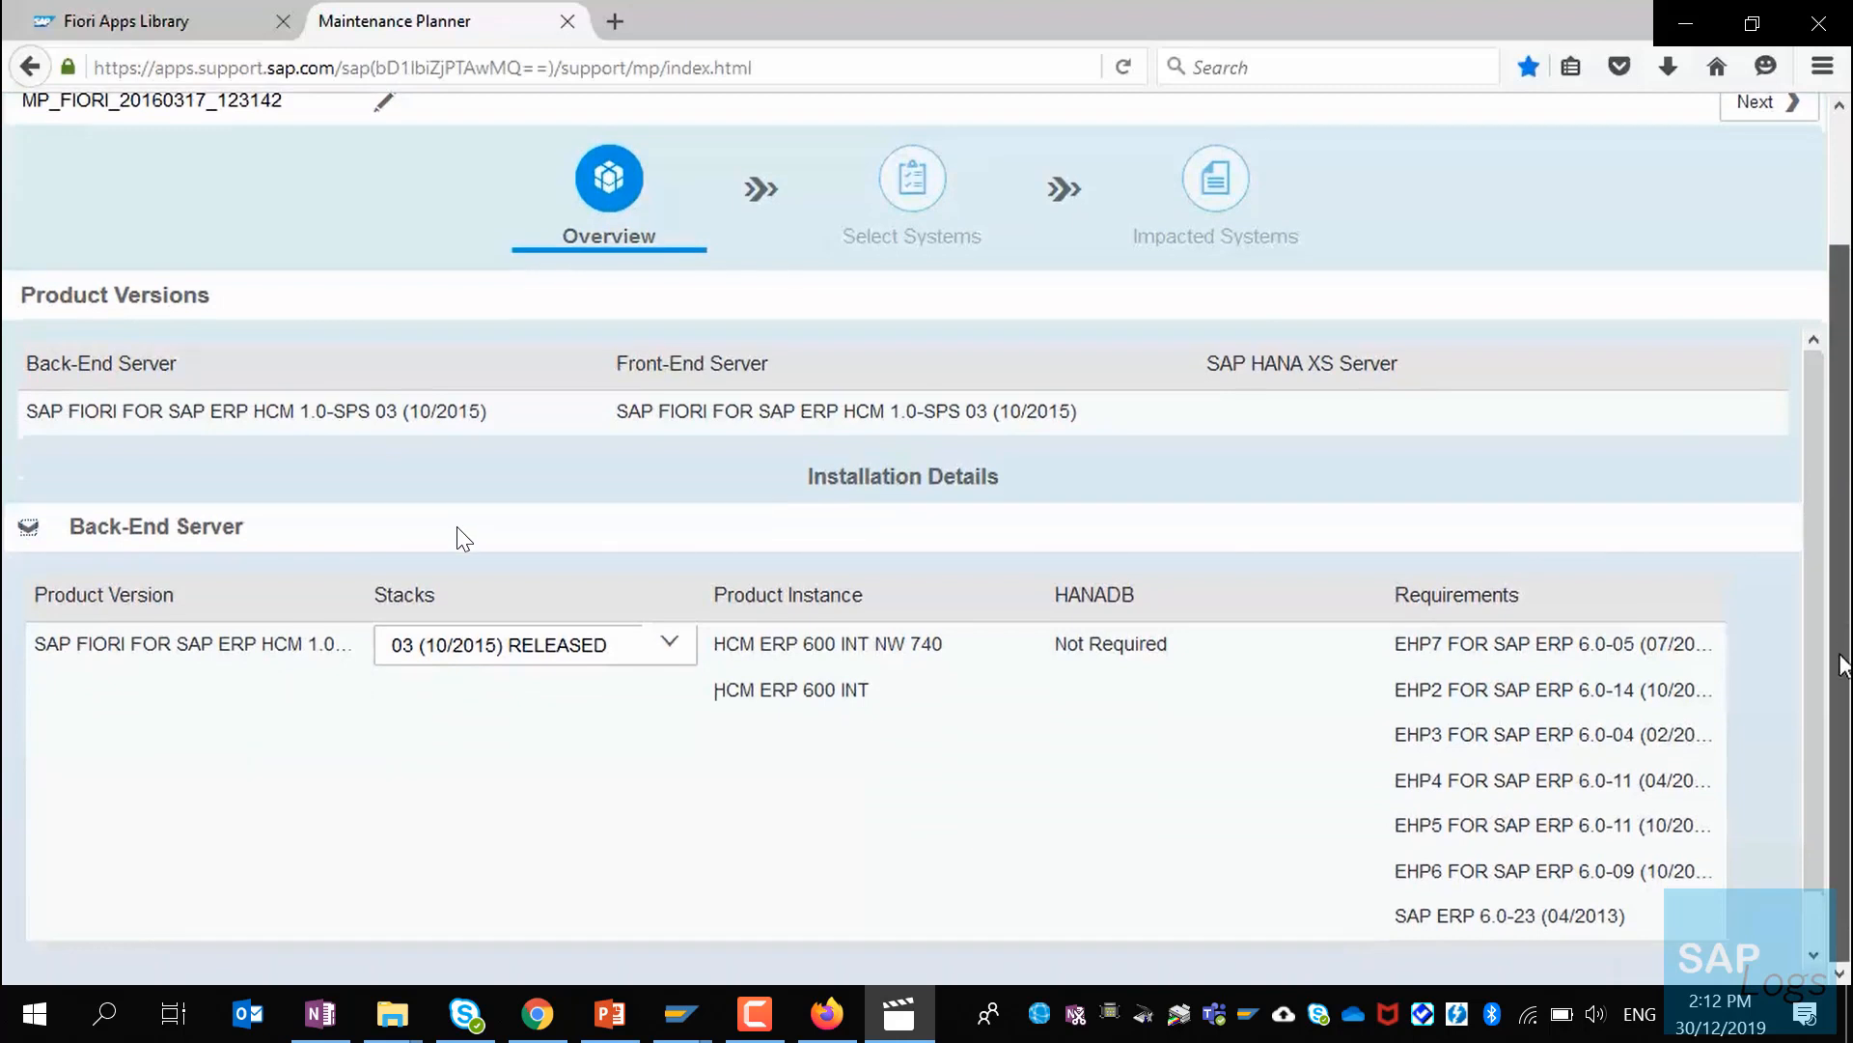
pyautogui.scroll(-1, 1821, 632)
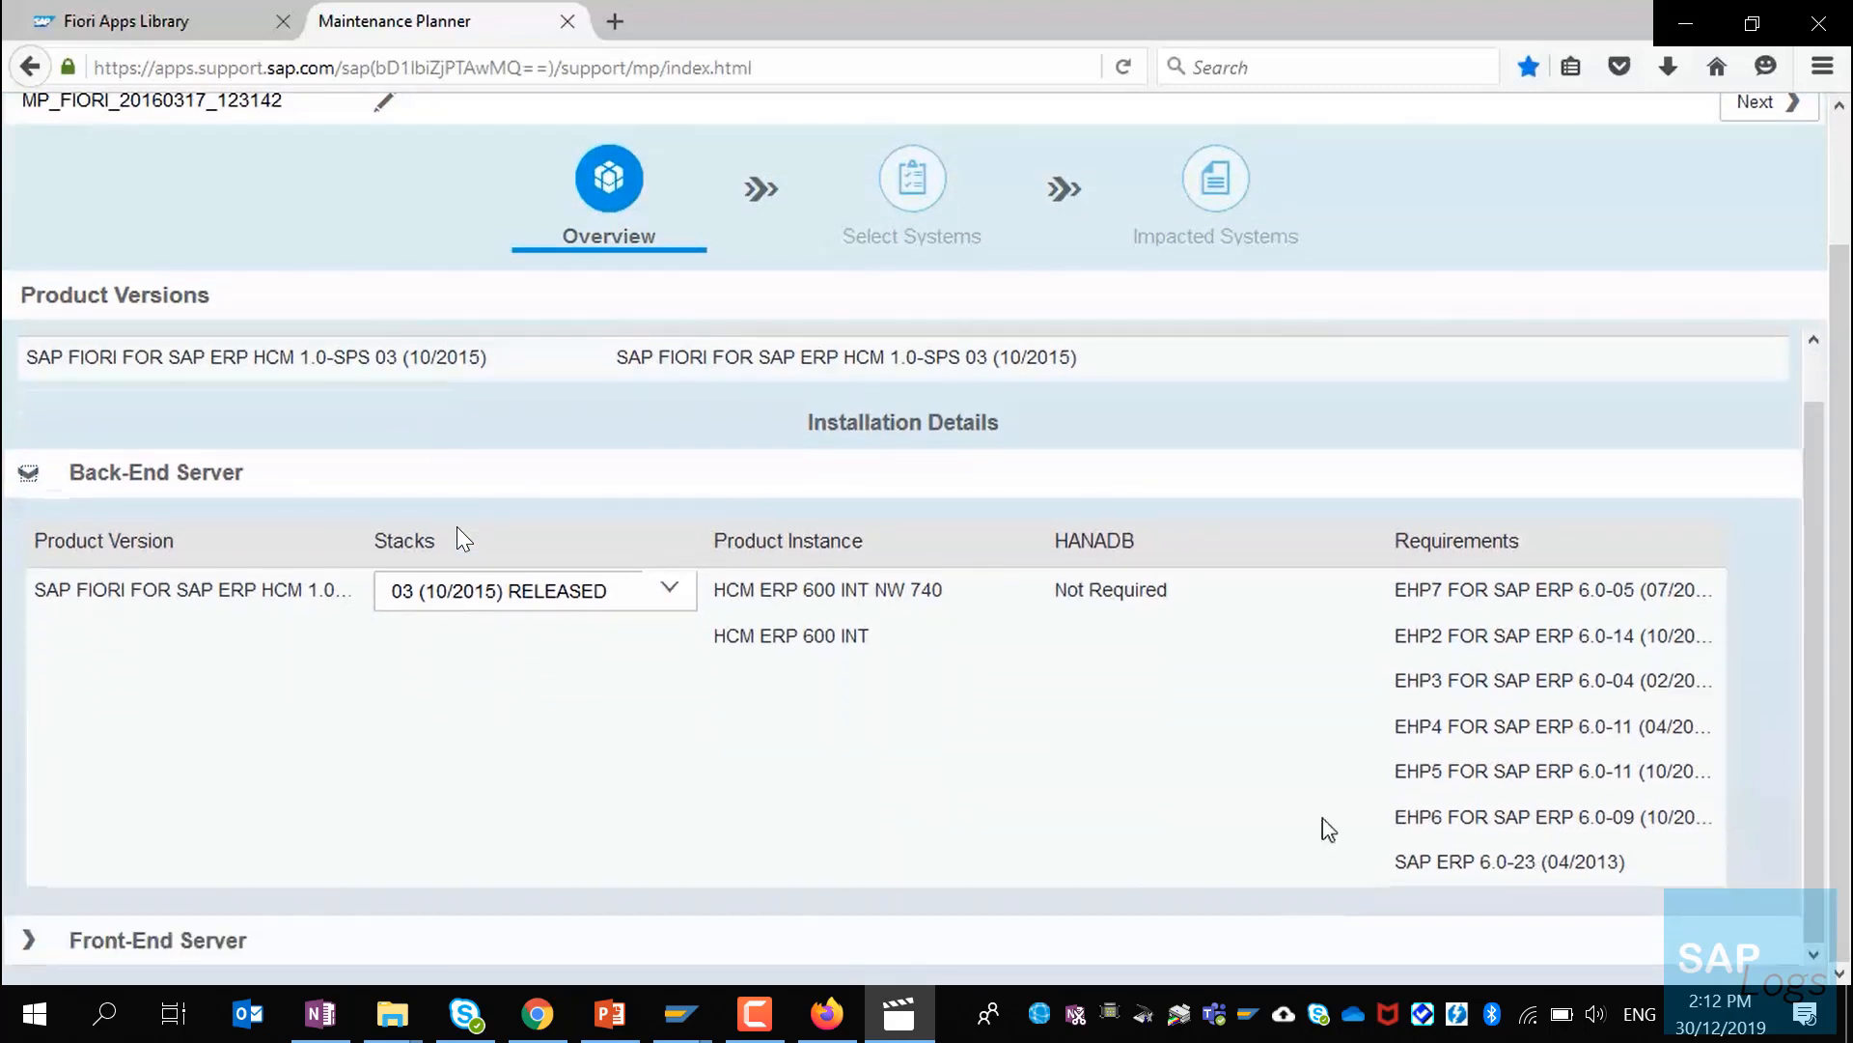
pyautogui.click(29, 942)
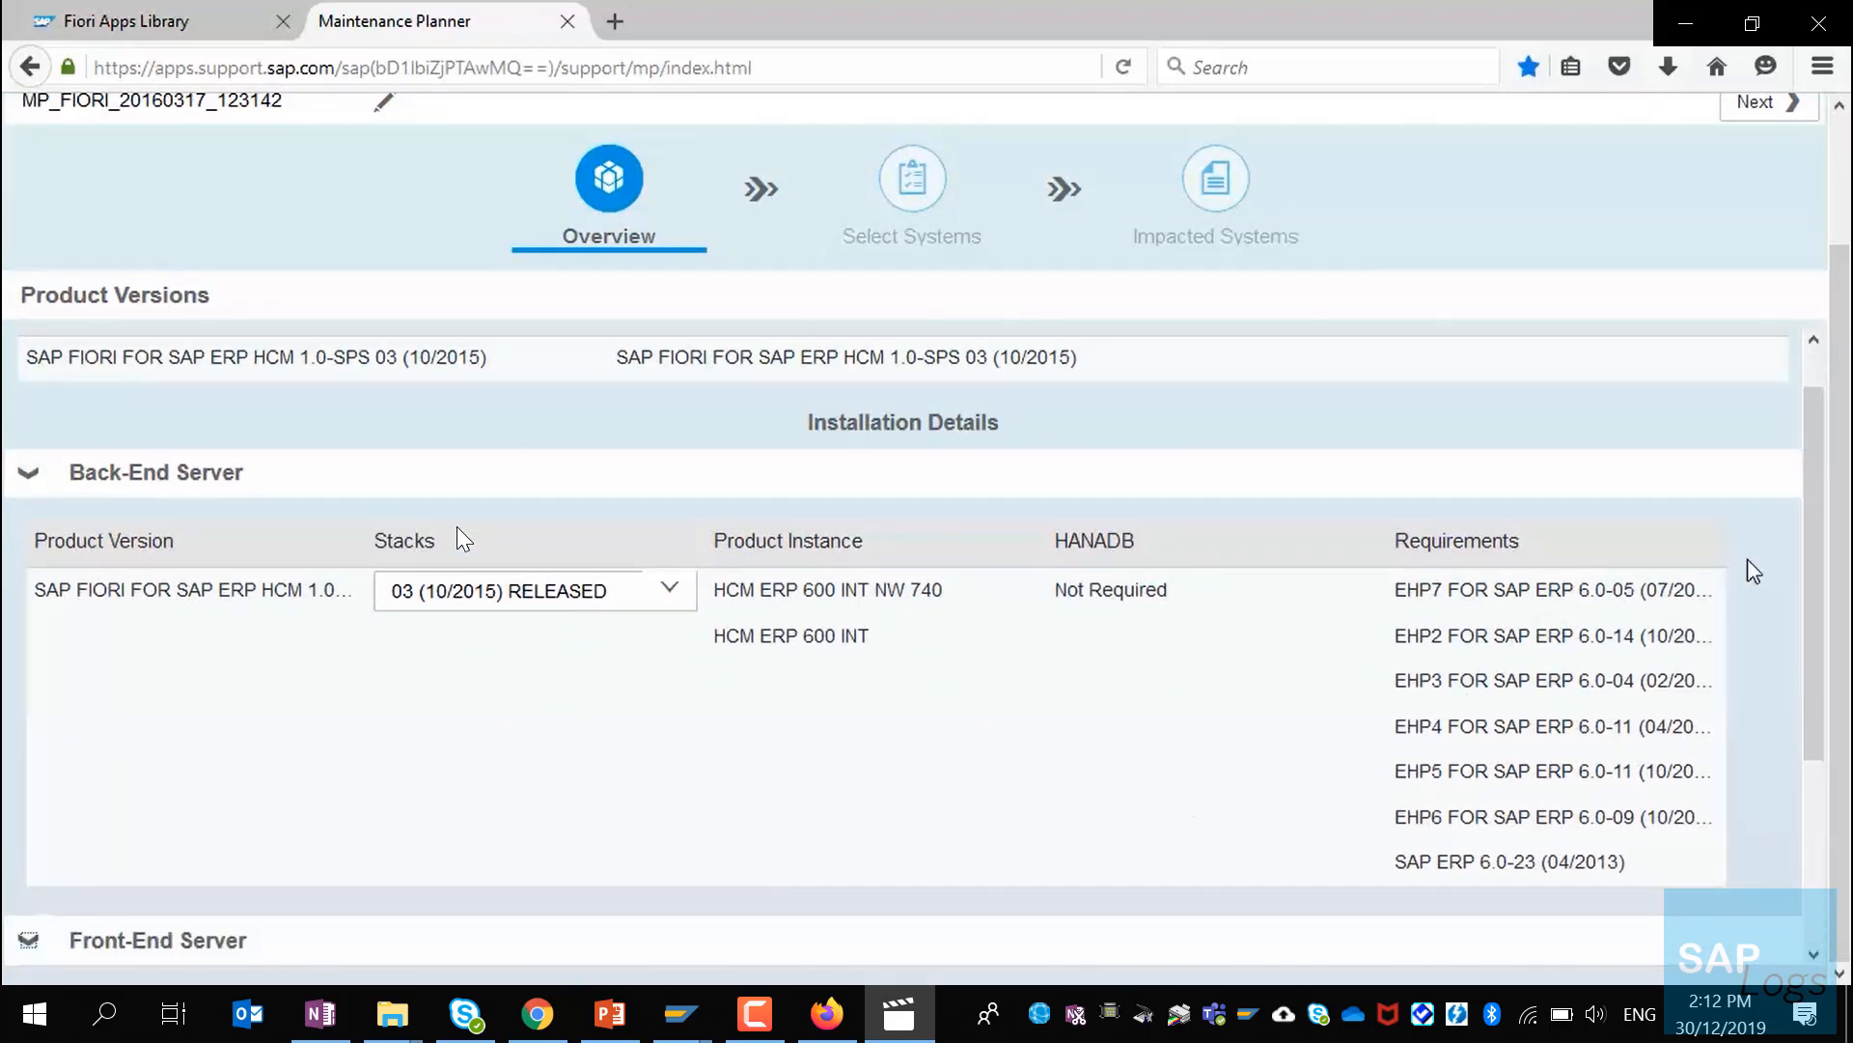
pyautogui.moveTo(1811, 552); pyautogui.dragTo(1815, 473)
pyautogui.click(1757, 104)
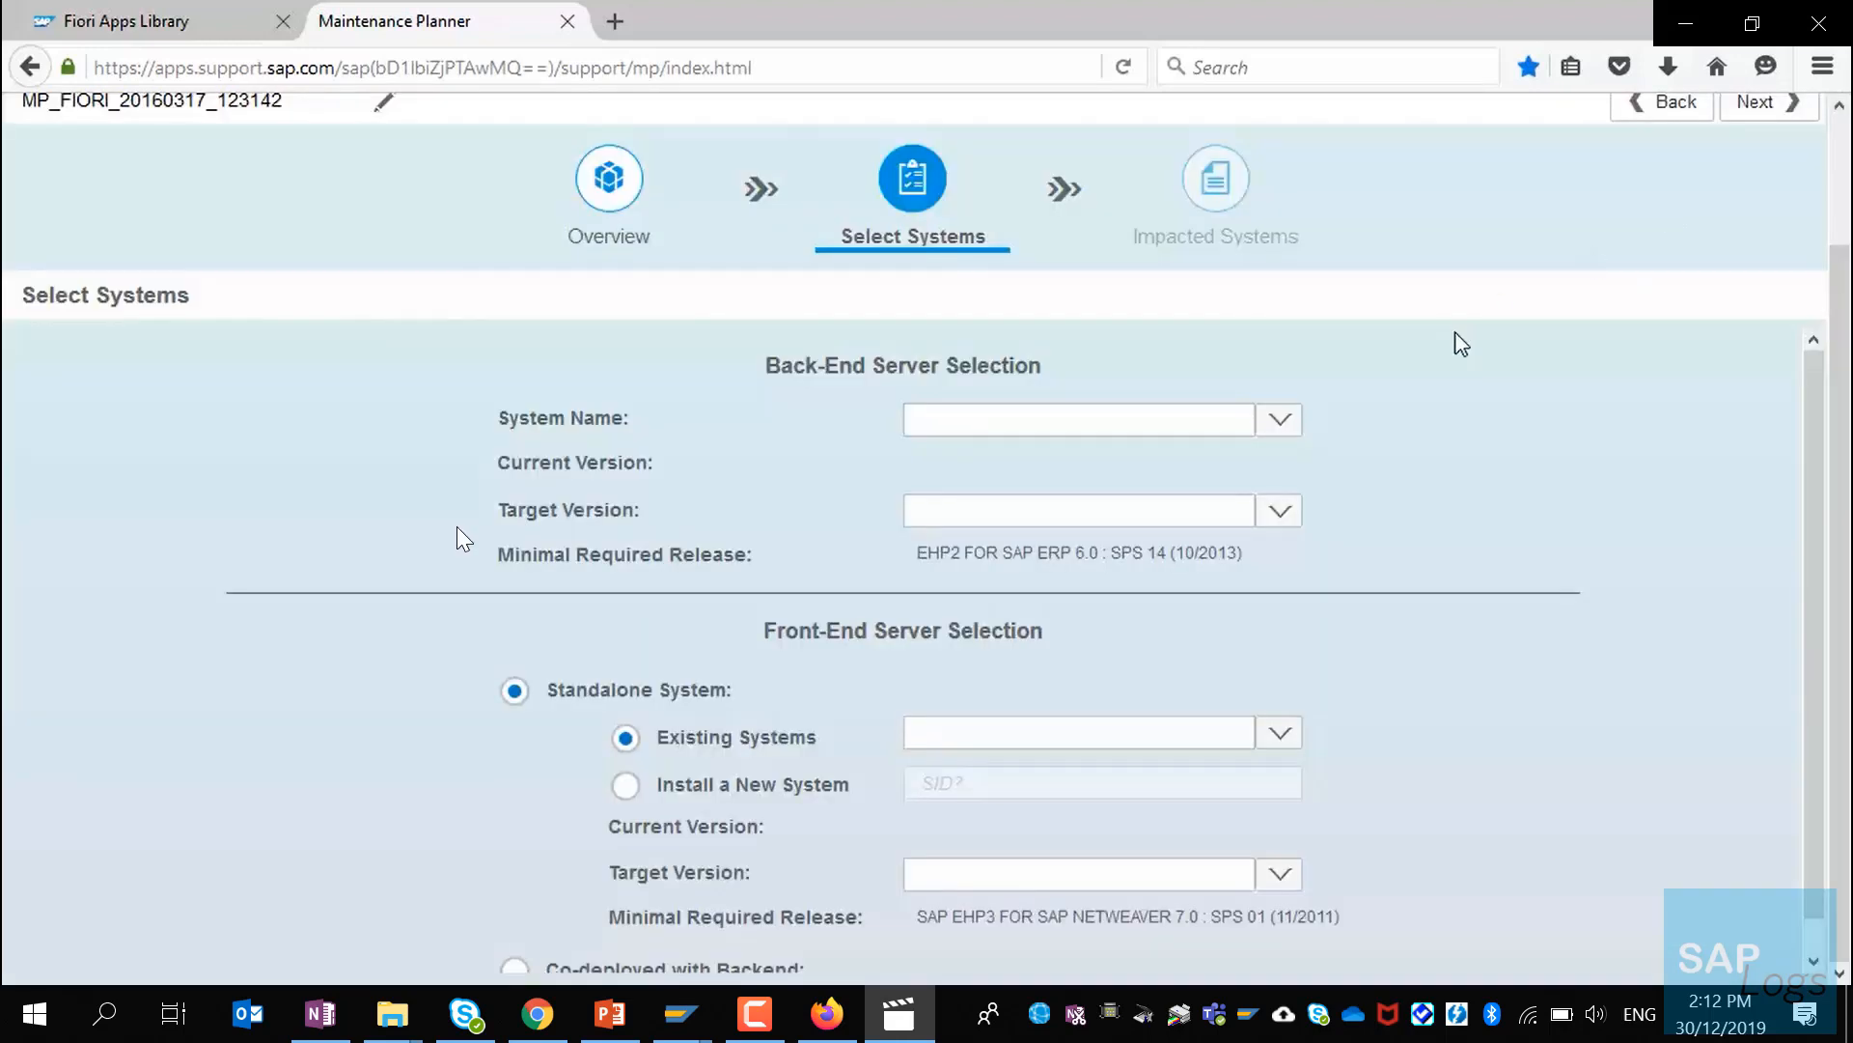
# Step: Set the back-end server to E61[ABAP] with target version EHP6 FOR SAP ERP 6.0 : SPS 09 (10/2013)
pyautogui.click(1279, 425)
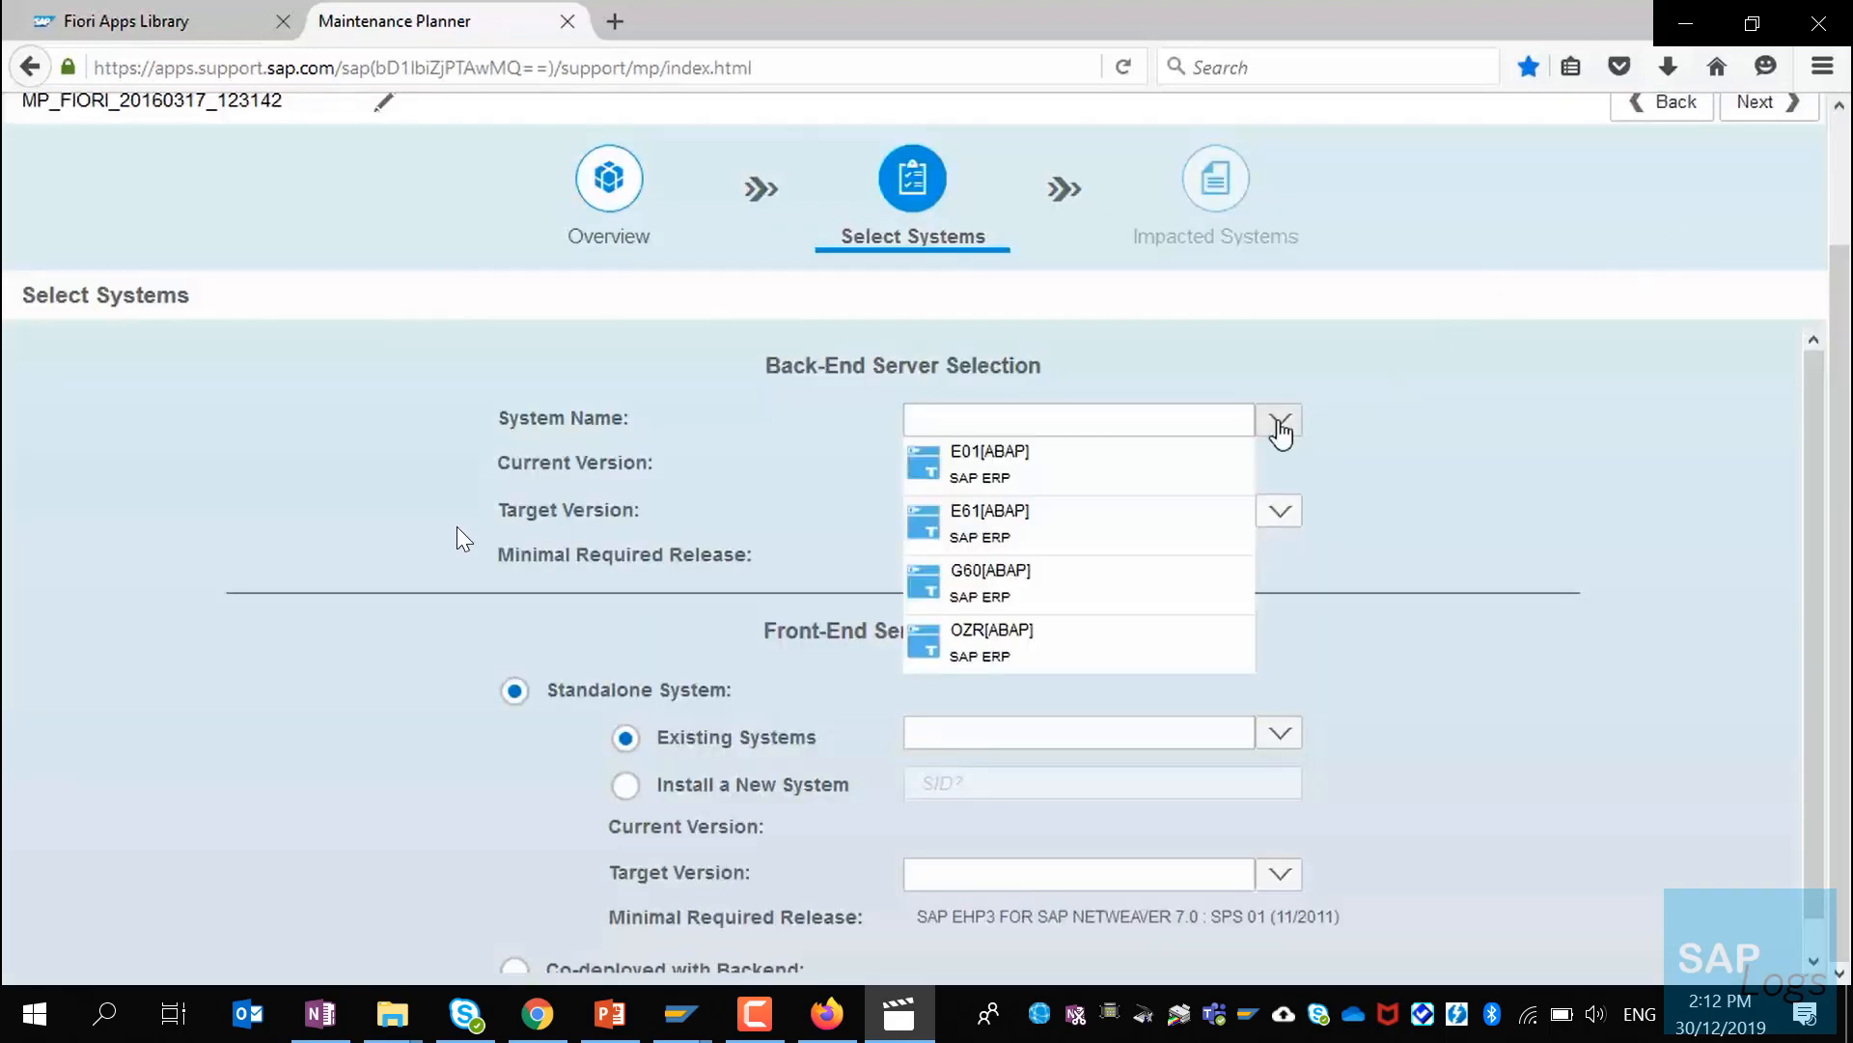
pyautogui.click(1139, 523)
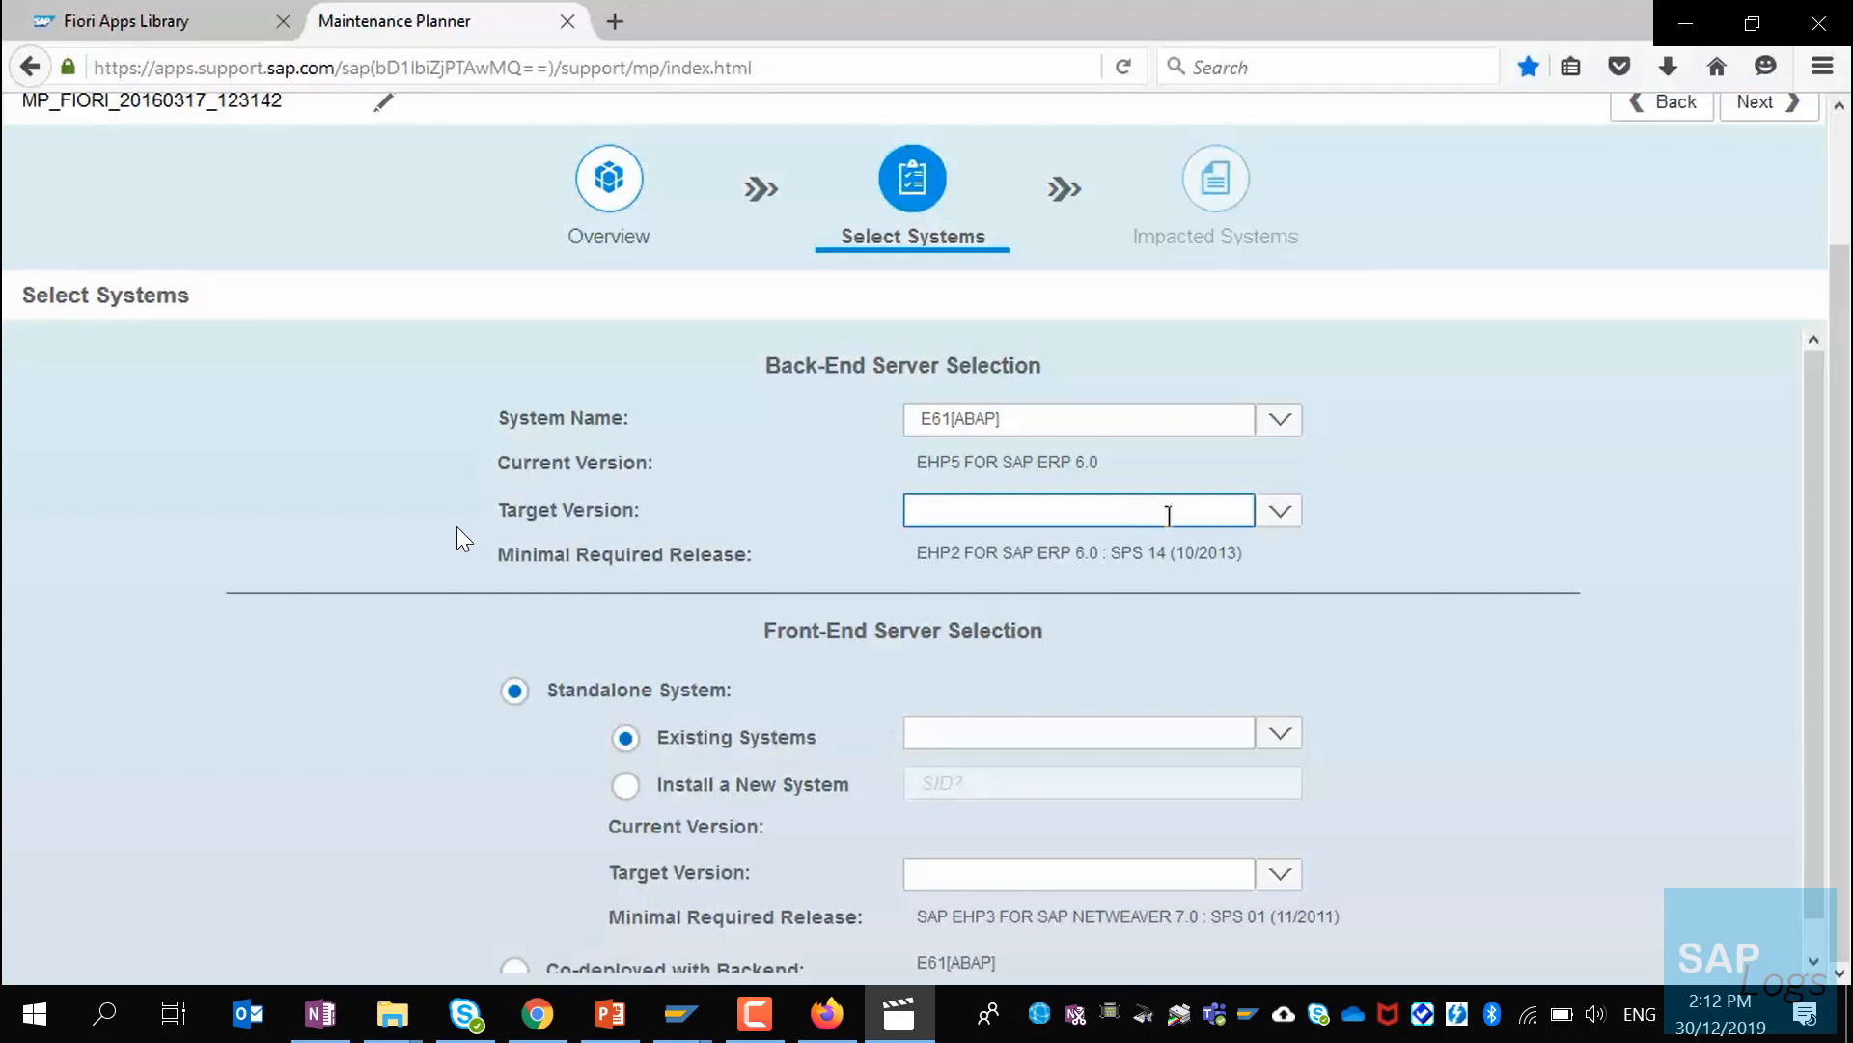
pyautogui.click(1299, 529)
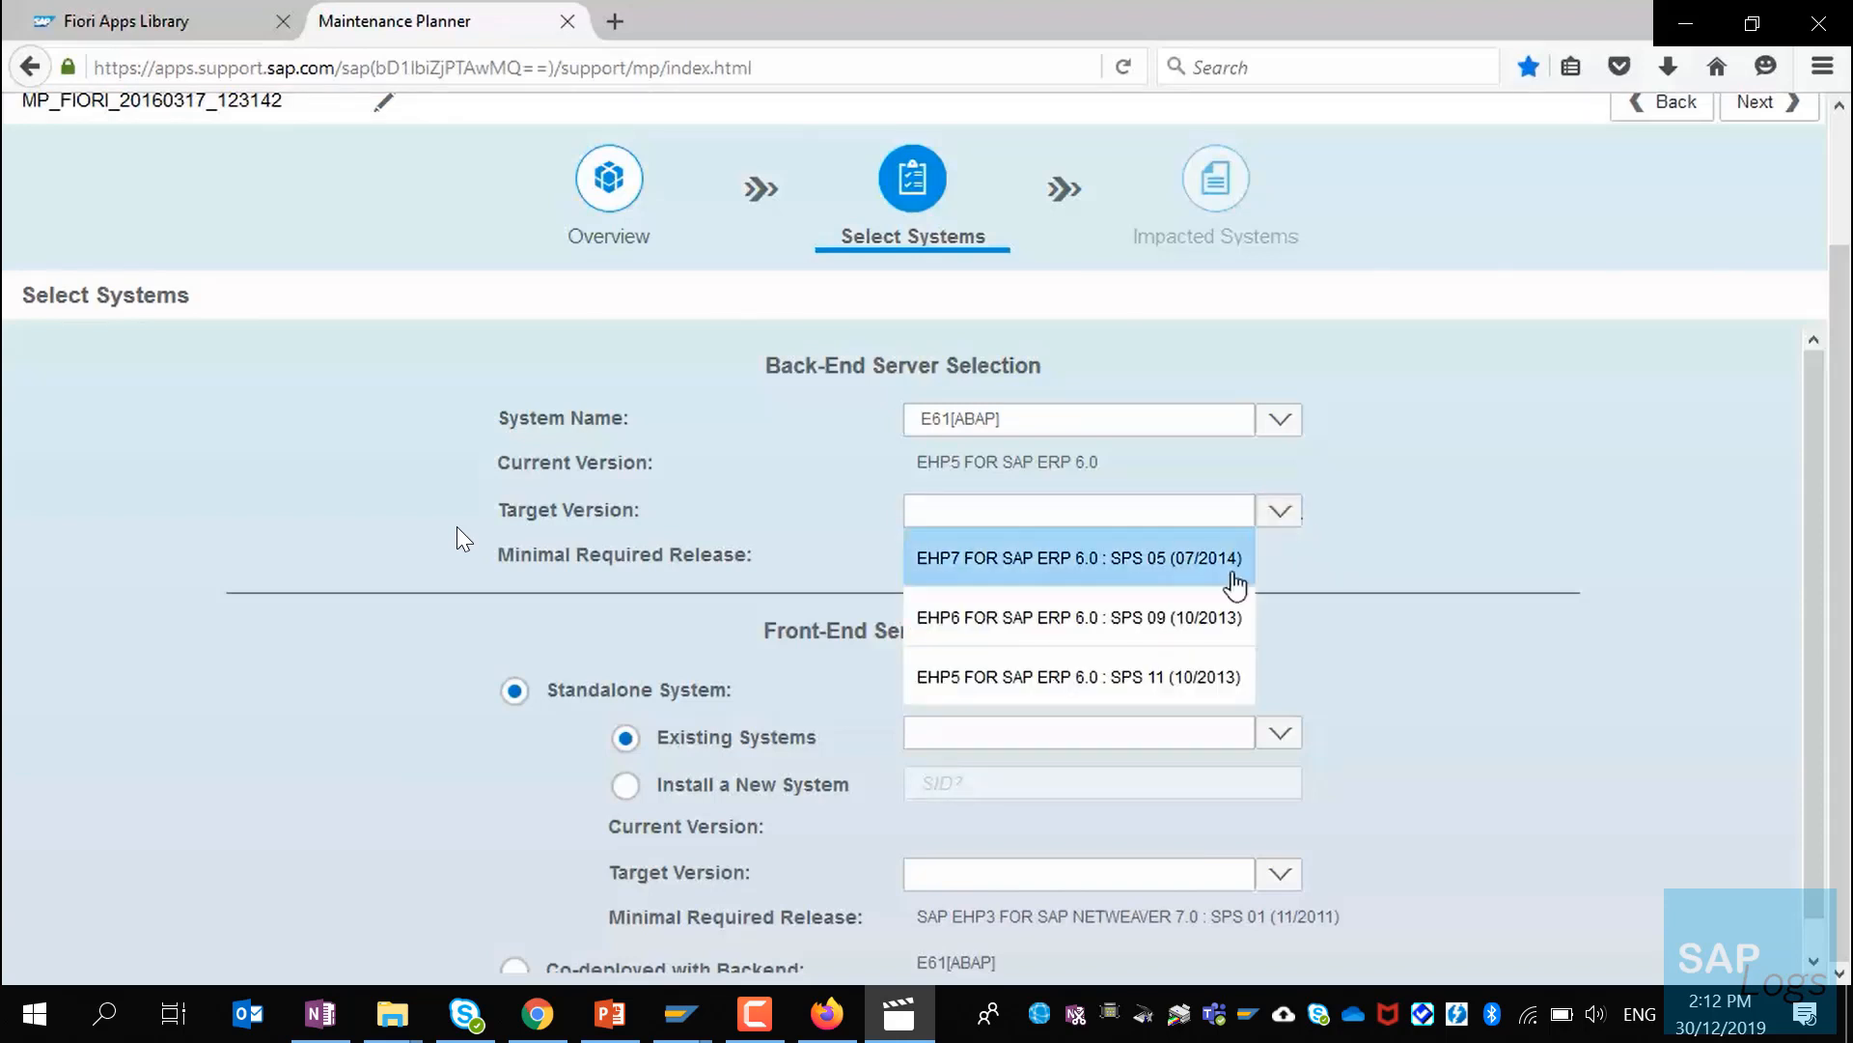
pyautogui.click(1214, 627)
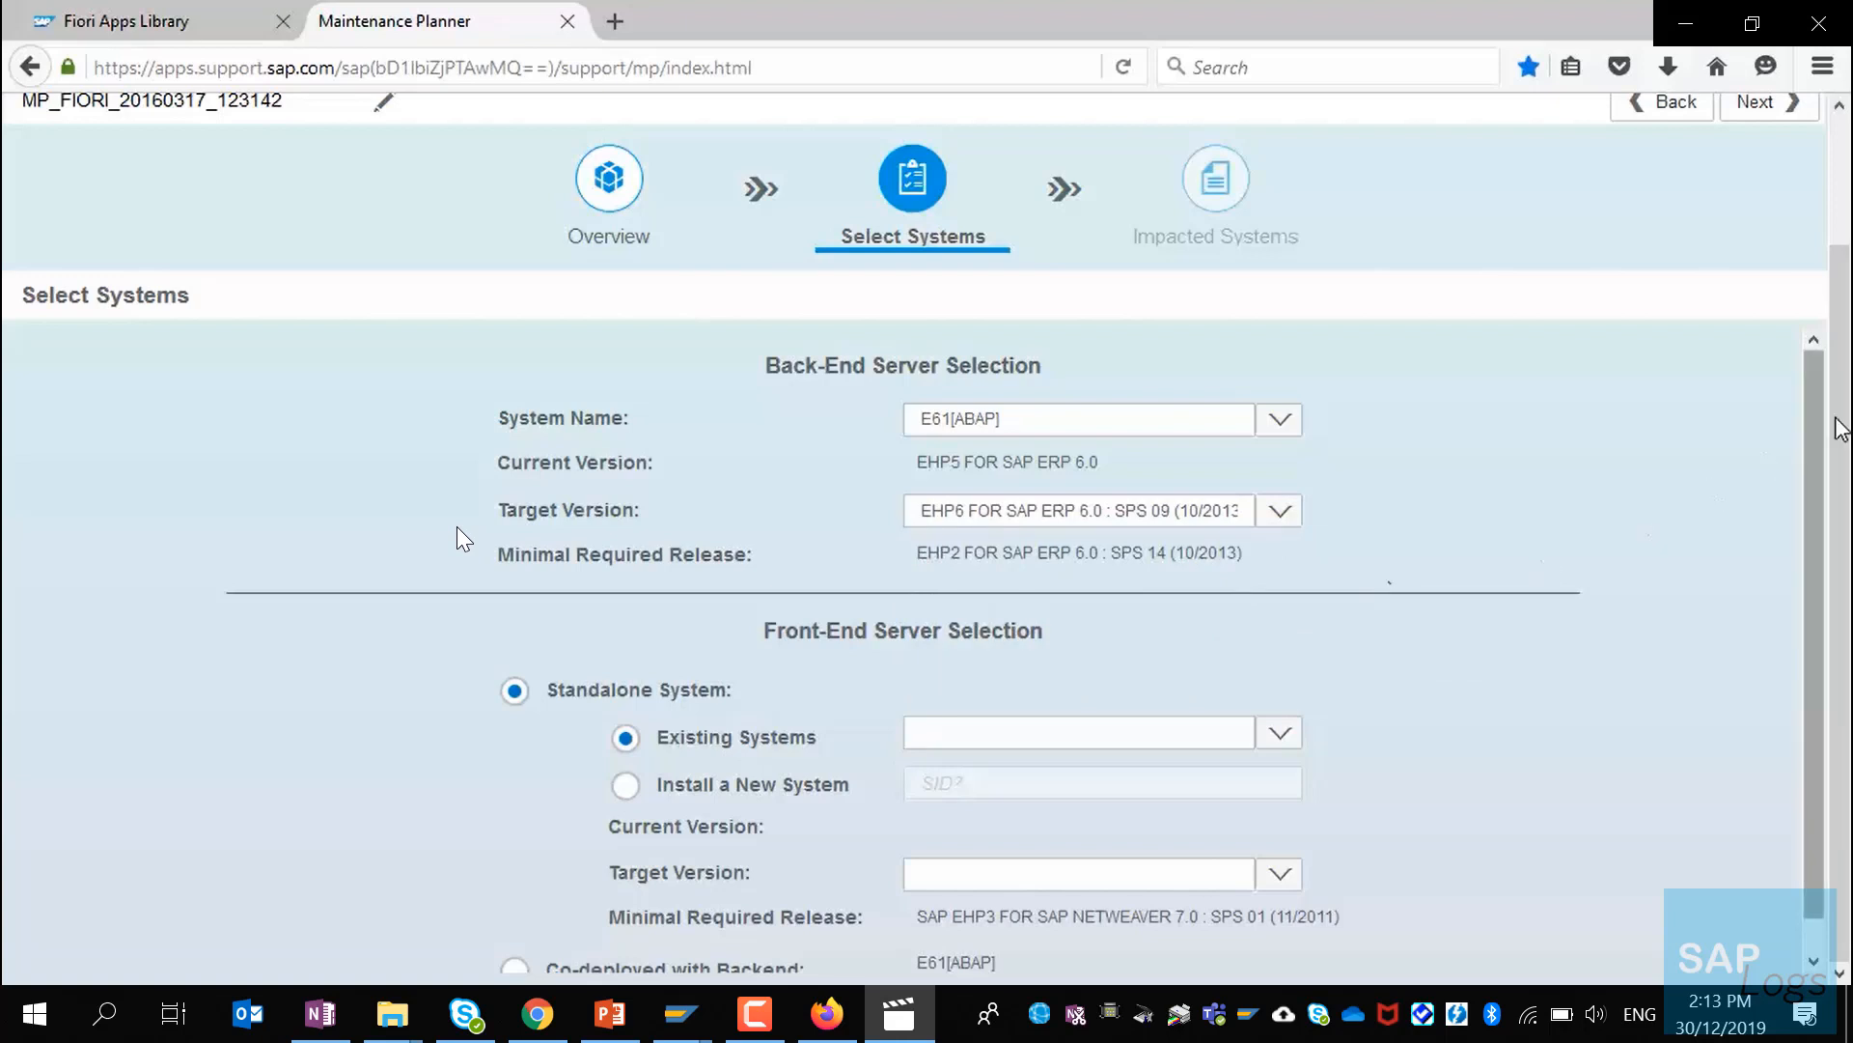
# Step: Set the front-end server to the existing standalone system AN1[ABAP] with target version SAP NETWEAVER 7.4 : SPS 04 (10/2013)
pyautogui.click(1291, 740)
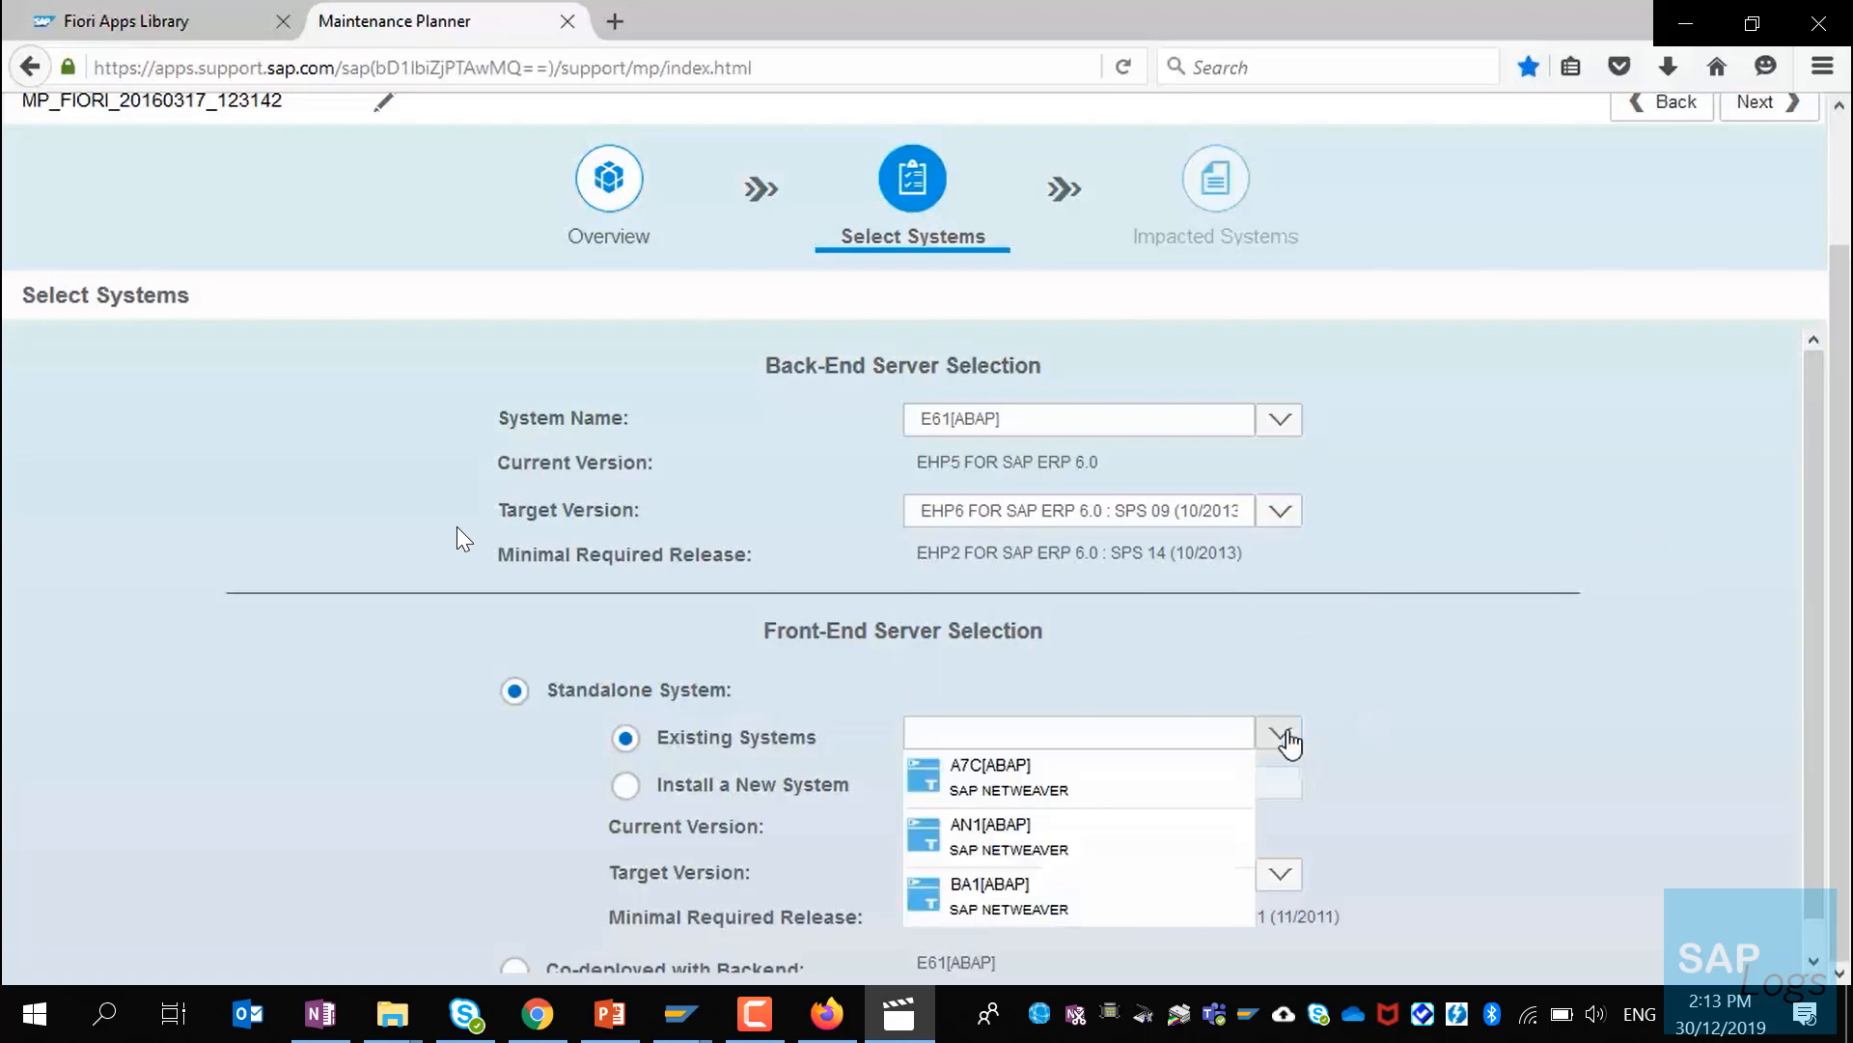
pyautogui.click(1198, 851)
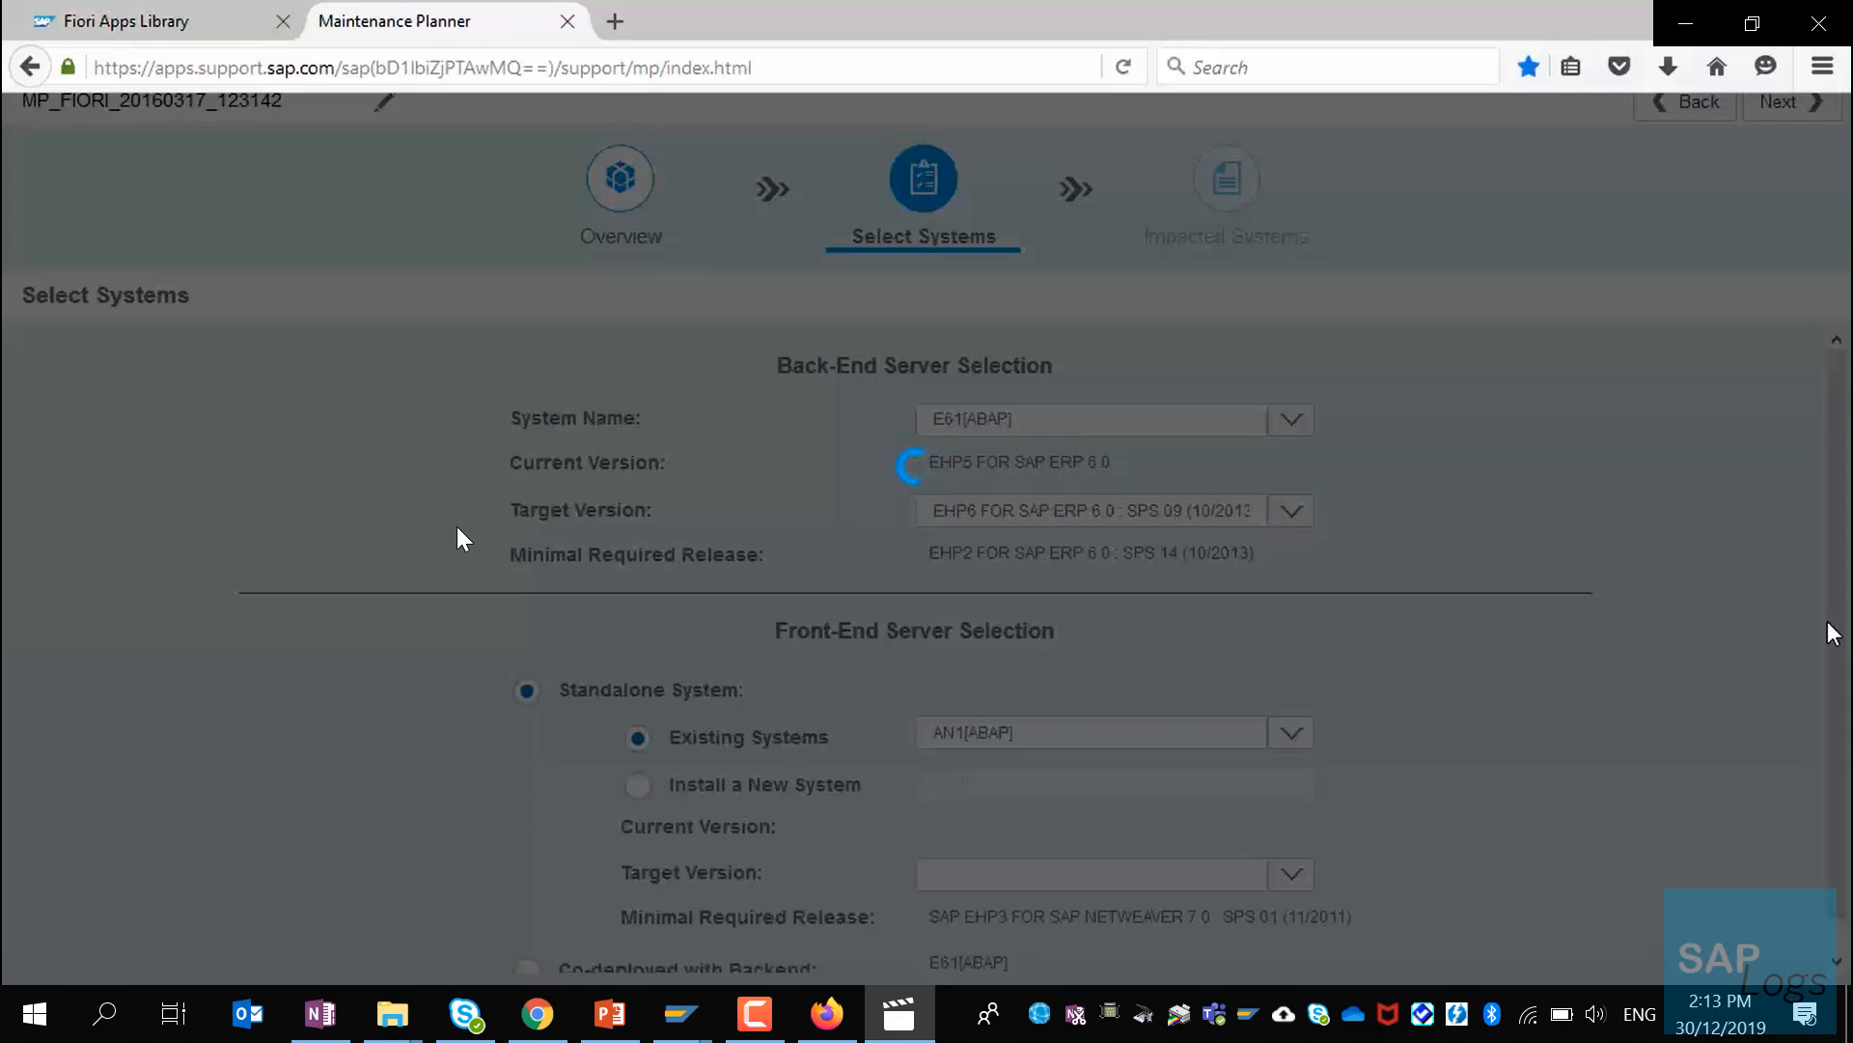
pyautogui.scroll(-1, 1822, 622)
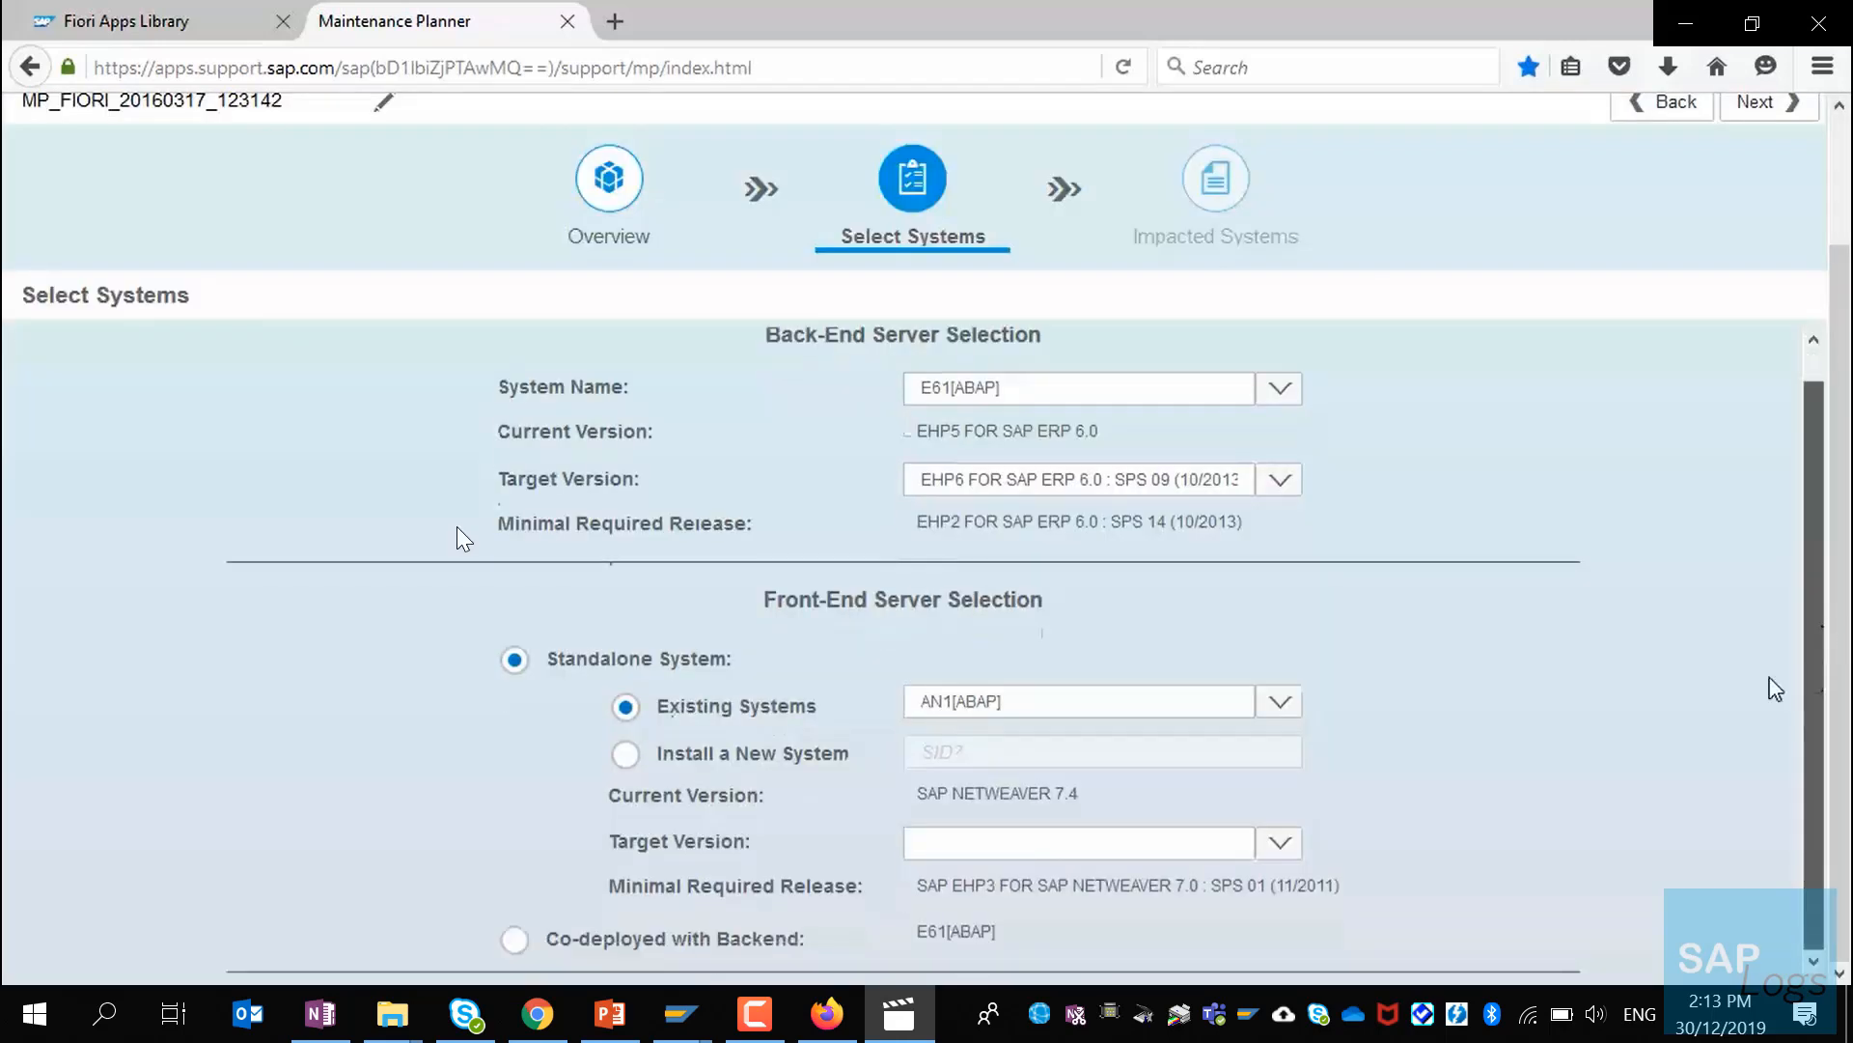
pyautogui.click(1281, 846)
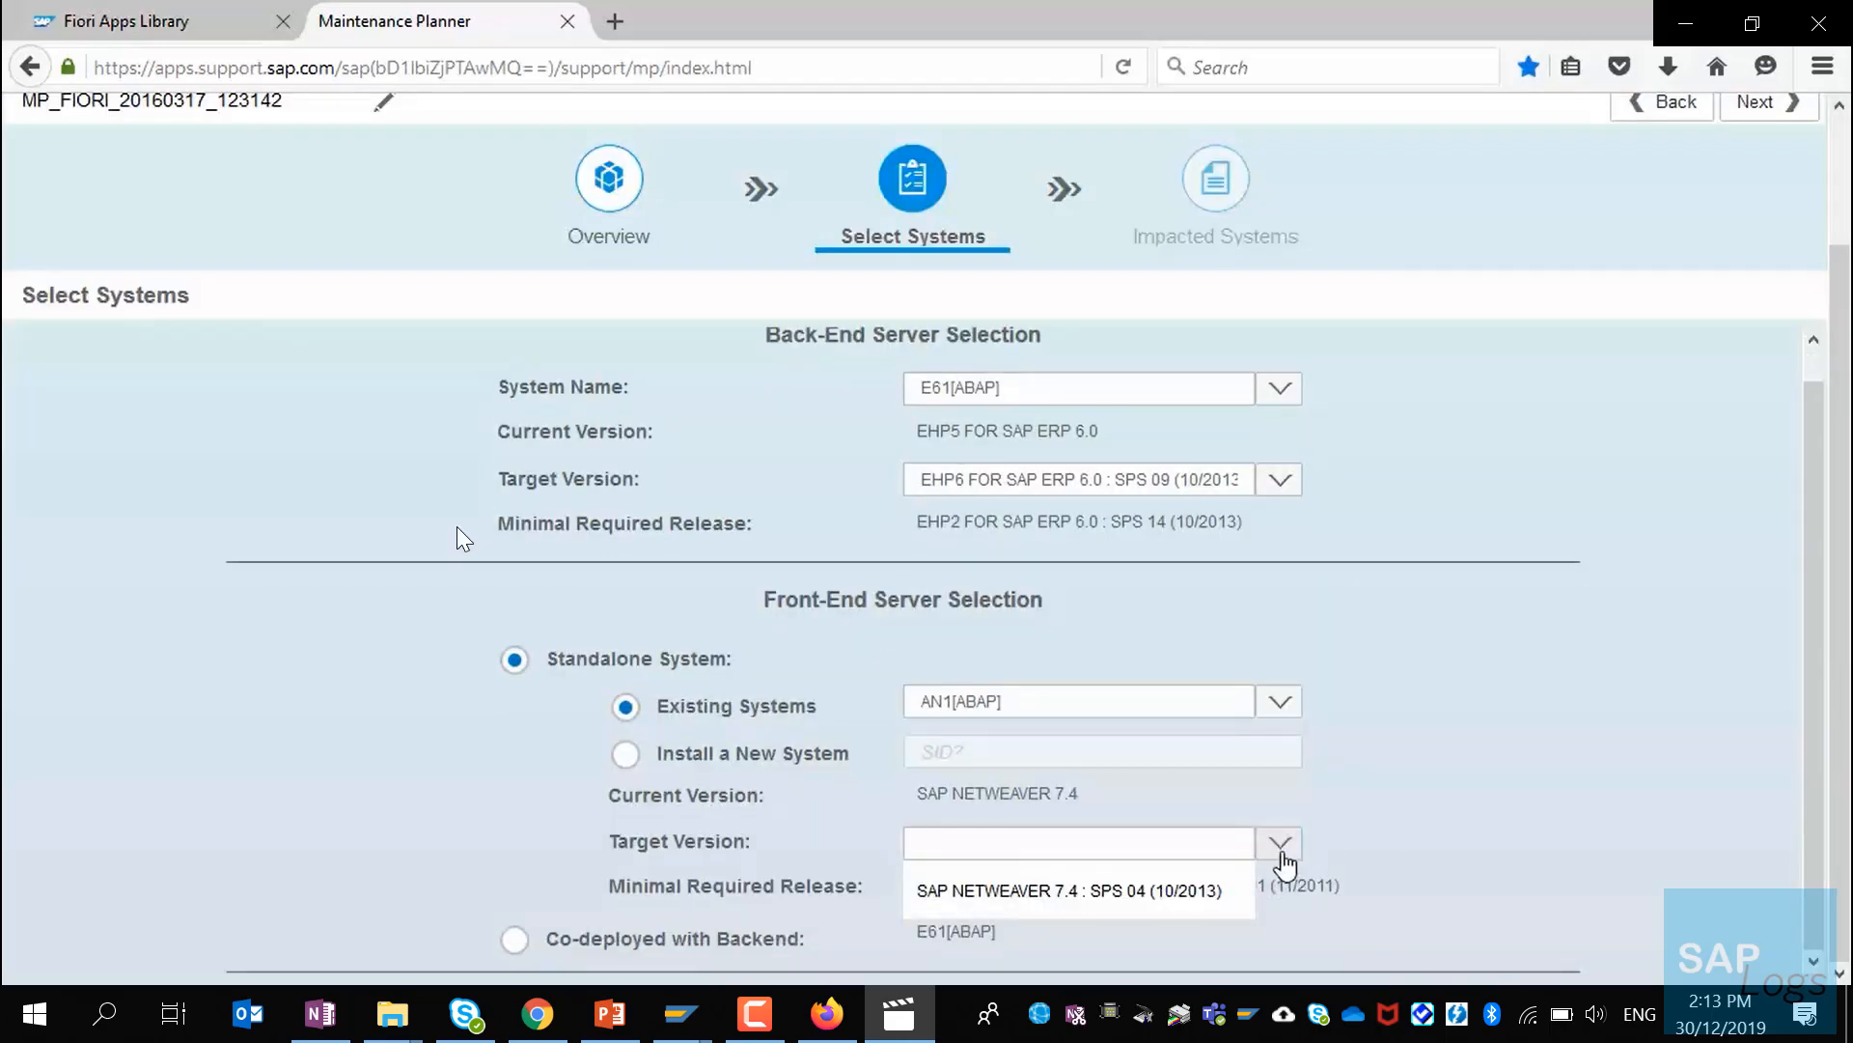
pyautogui.click(1220, 894)
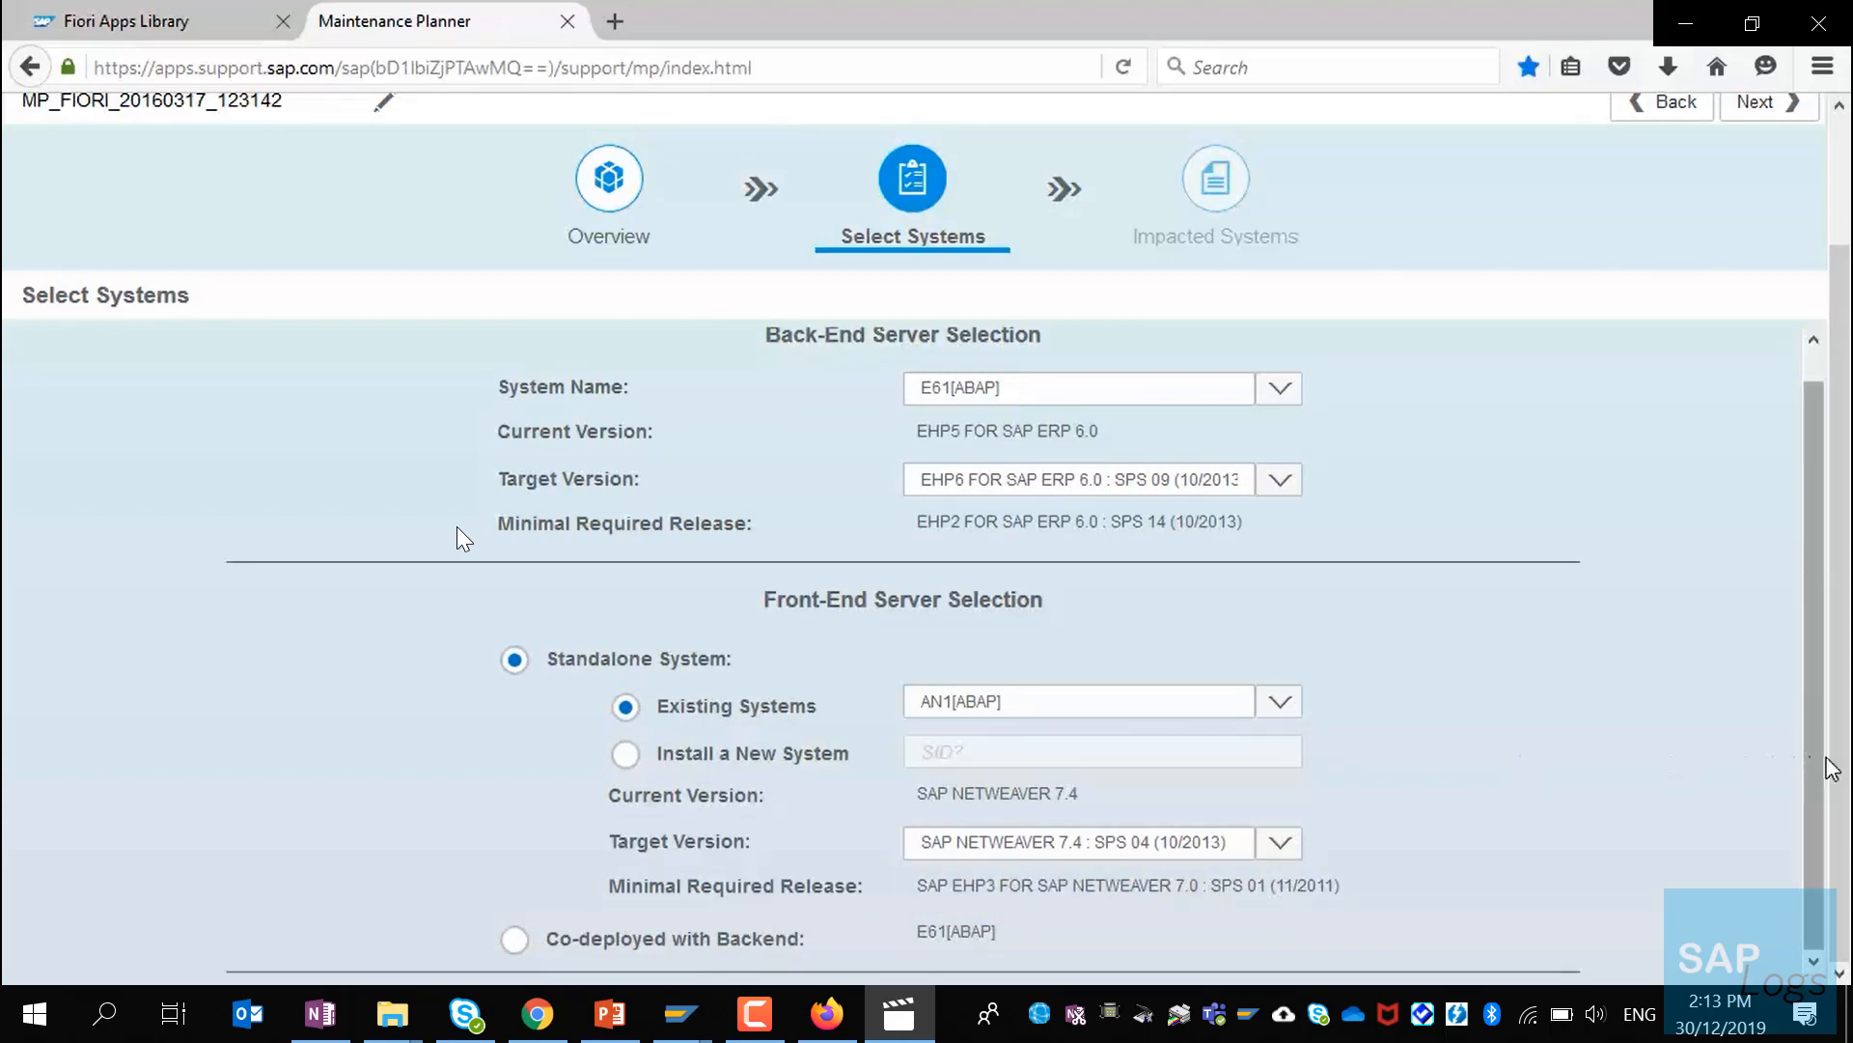
# Step: Proceed to the impacted systems and check the planned change markers on the back-end and front-end product stacks
pyautogui.scroll(3, 1847, 594)
pyautogui.click(1762, 249)
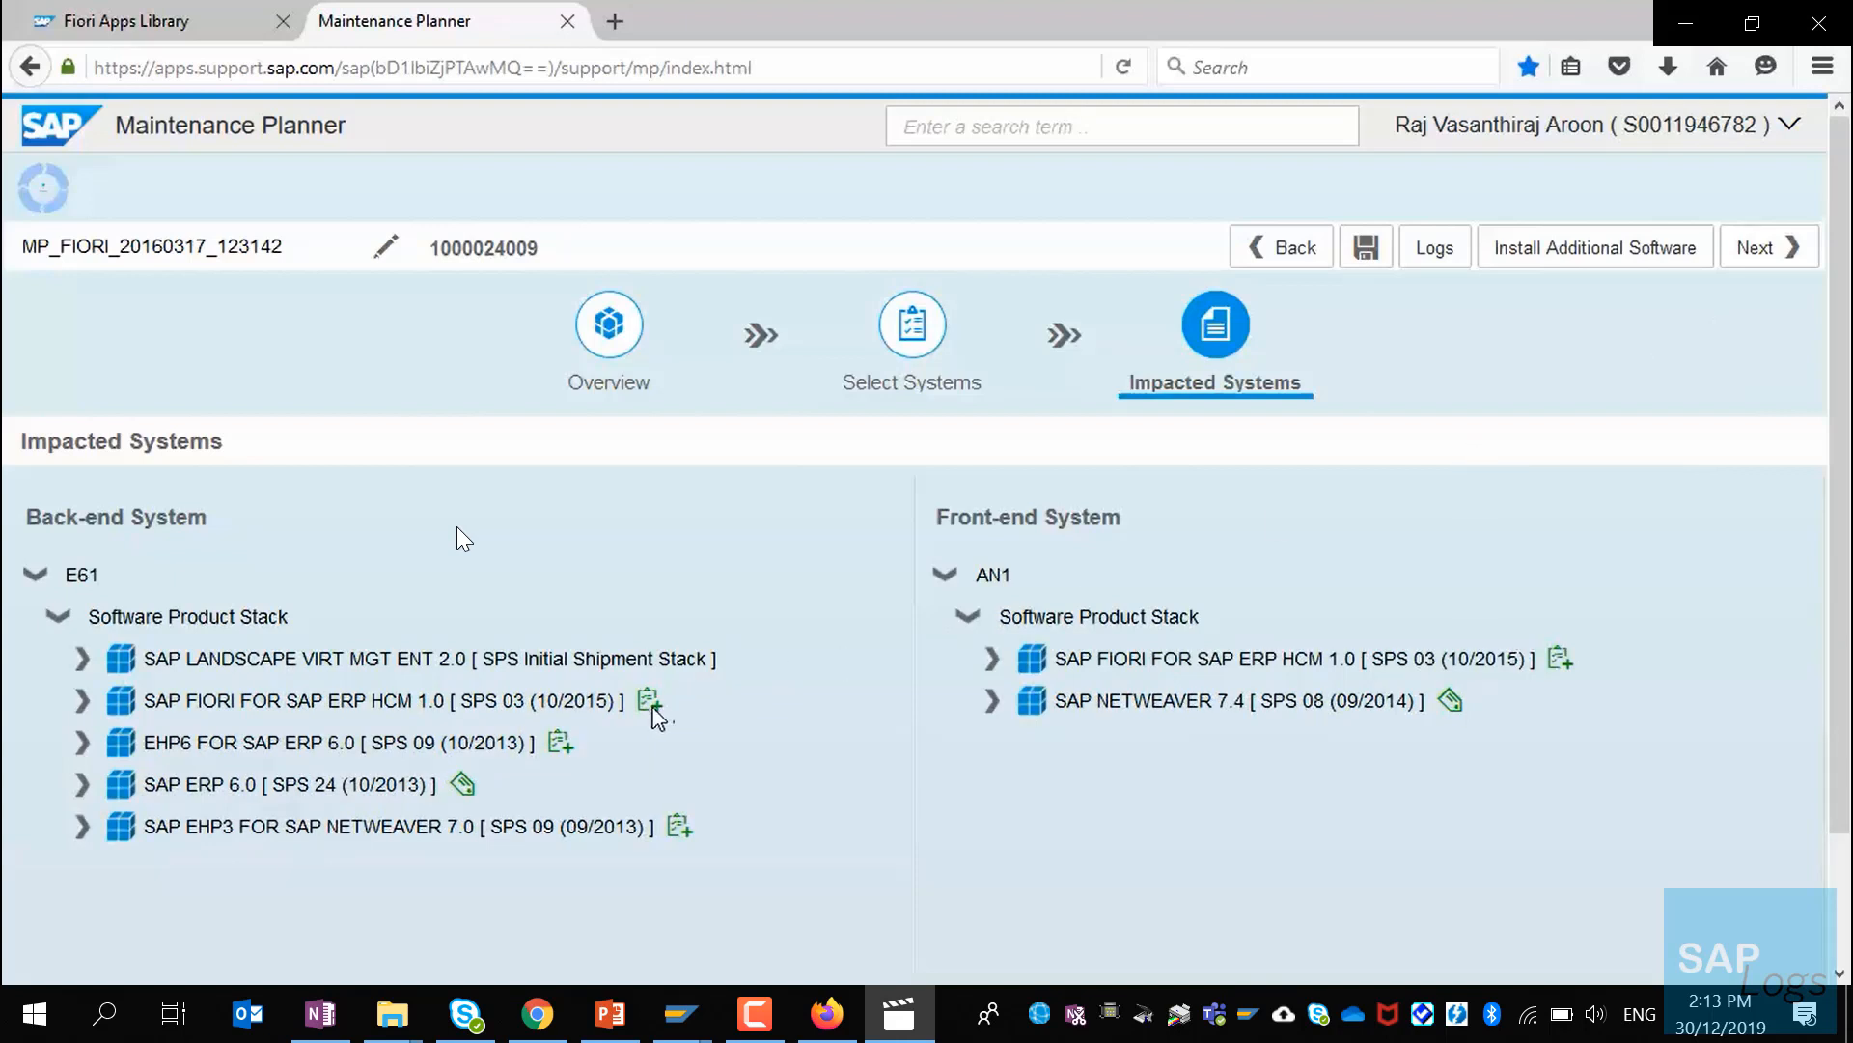
pyautogui.moveTo(649, 700)
pyautogui.moveTo(464, 790)
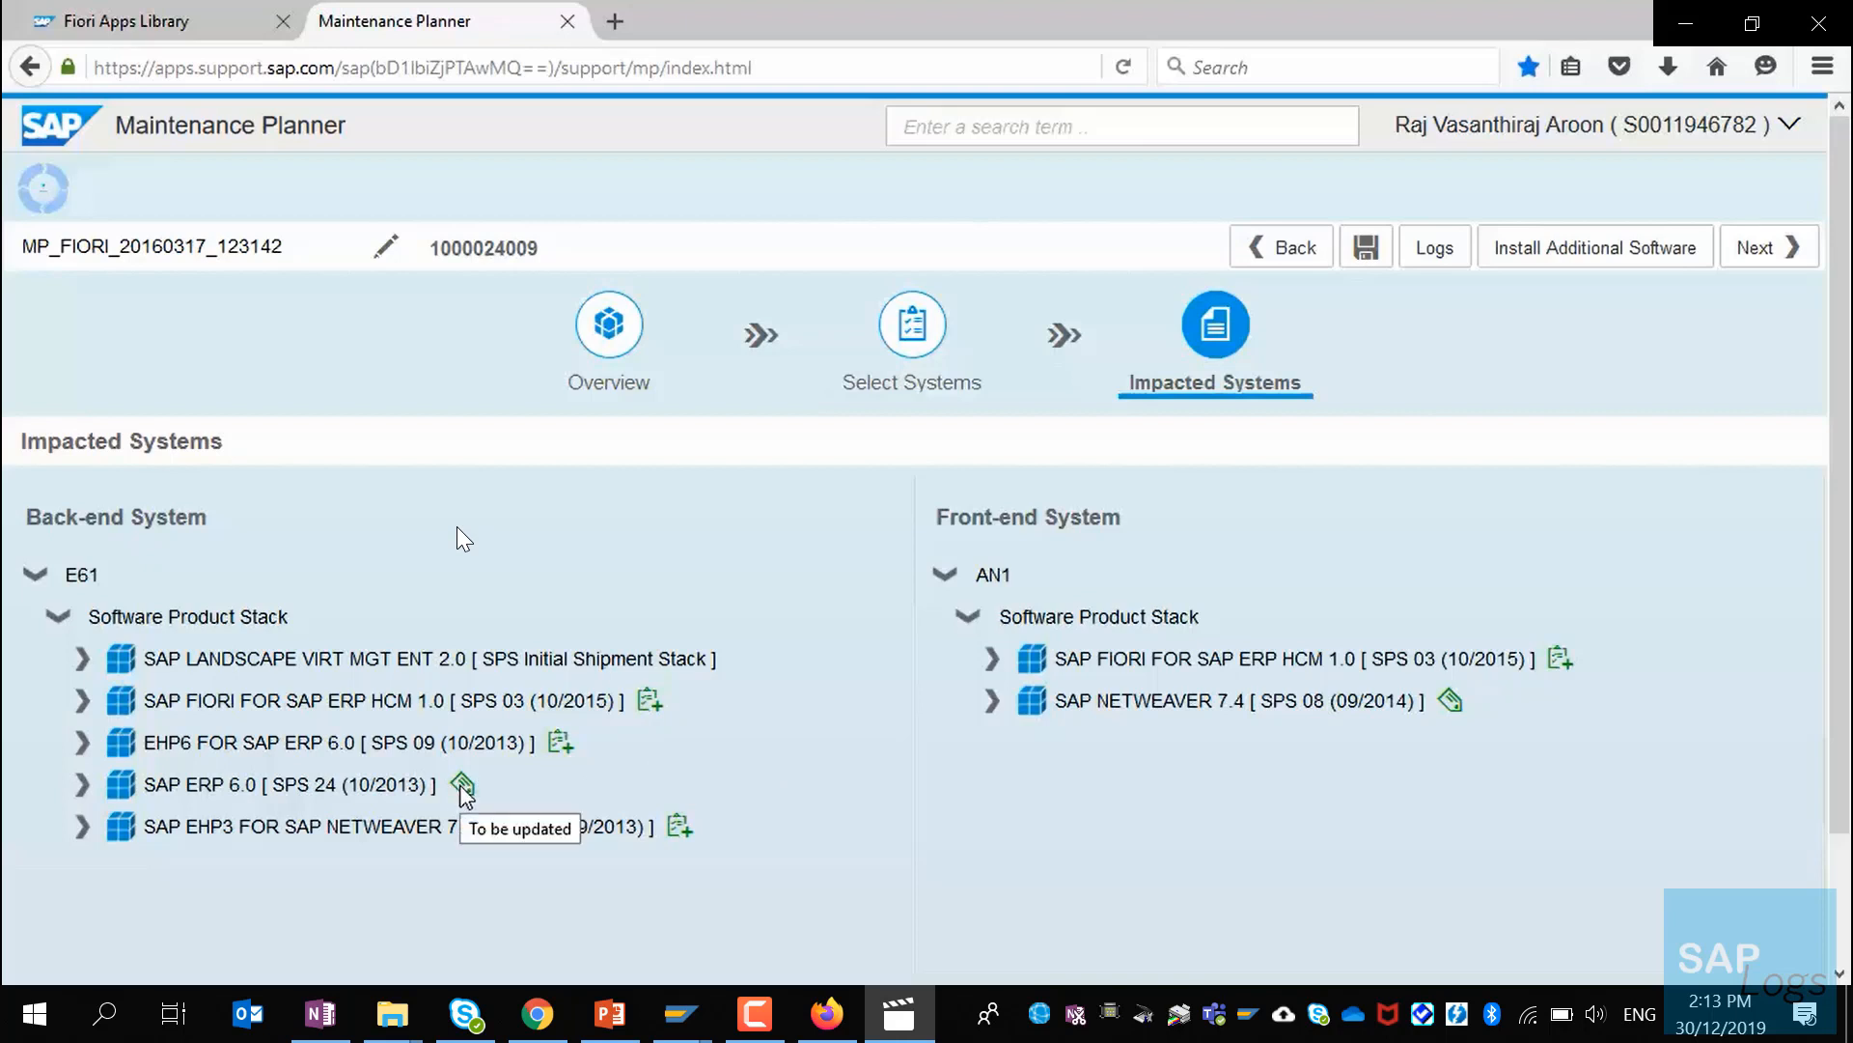
pyautogui.moveTo(1568, 666)
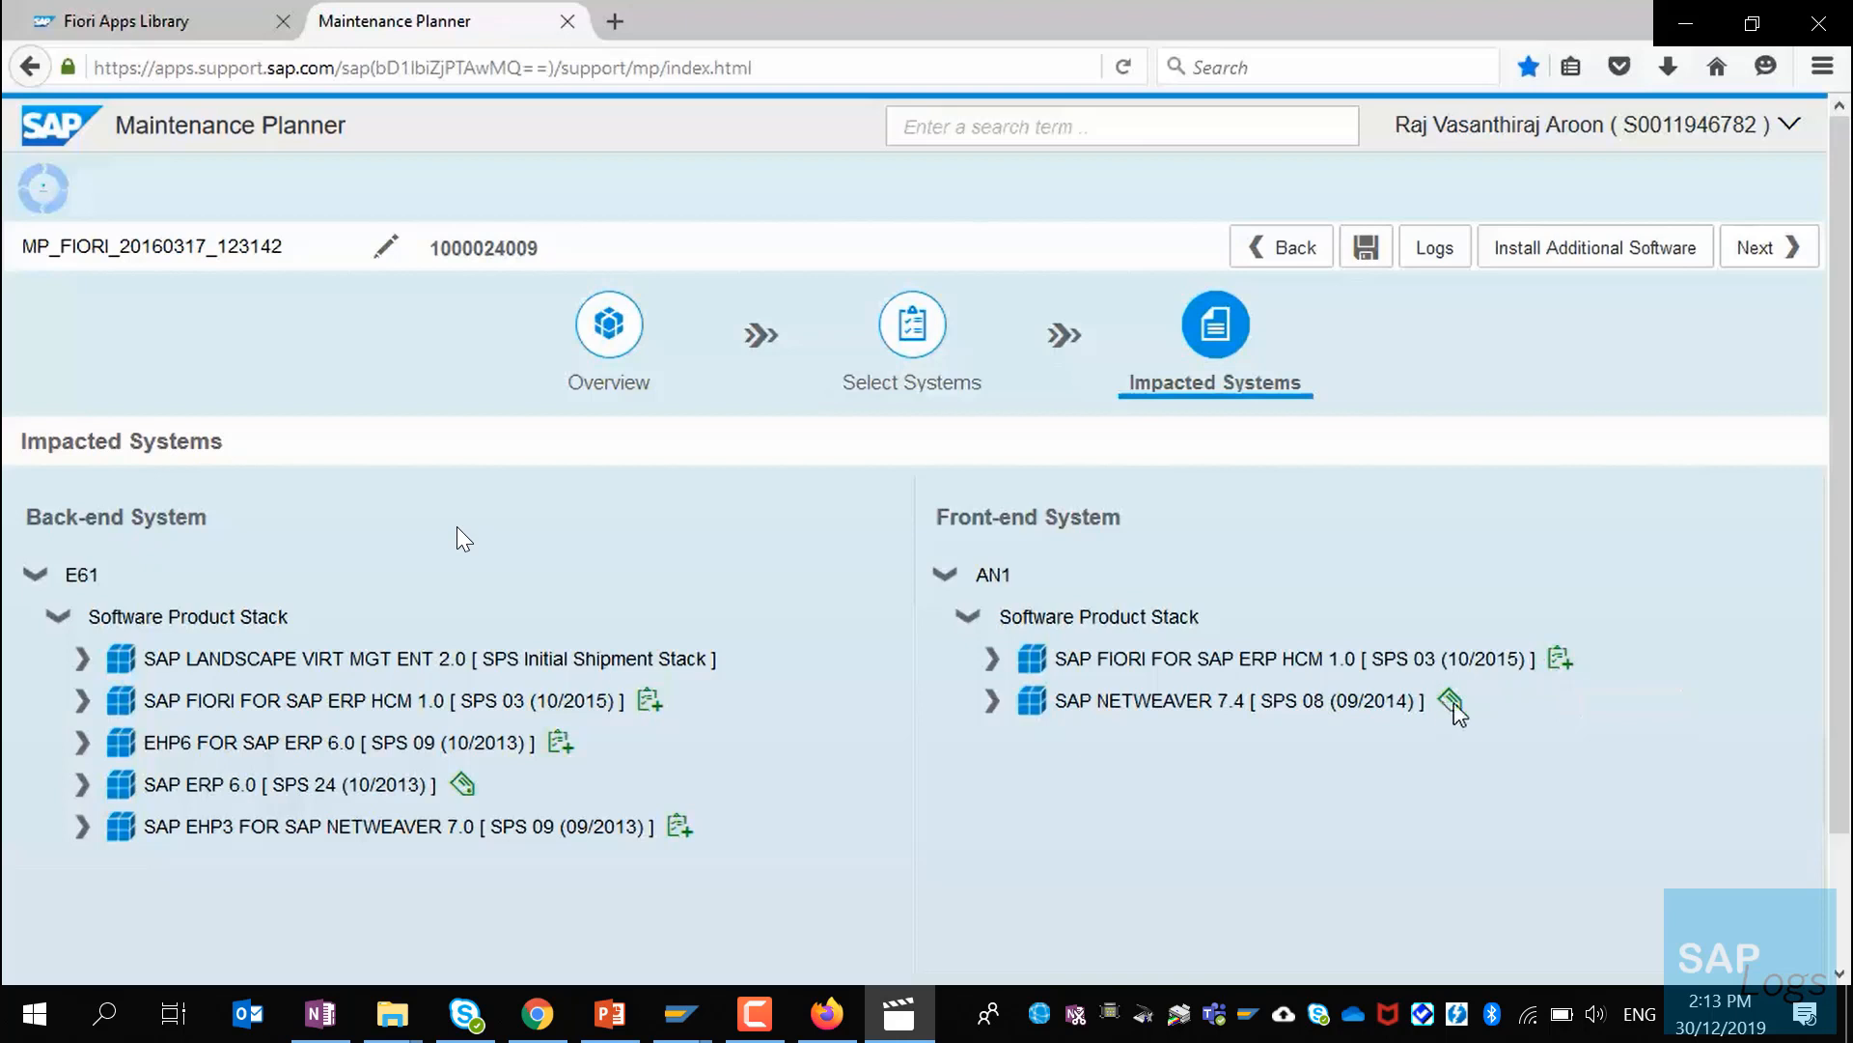
# Step: Proceed to file selection, then select and confirm SAP KERNEL 7.21 EXT 64-BIT under Linux on x86_64 64bit, MaxDB, for E61
pyautogui.moveTo(1458, 712)
pyautogui.click(1759, 251)
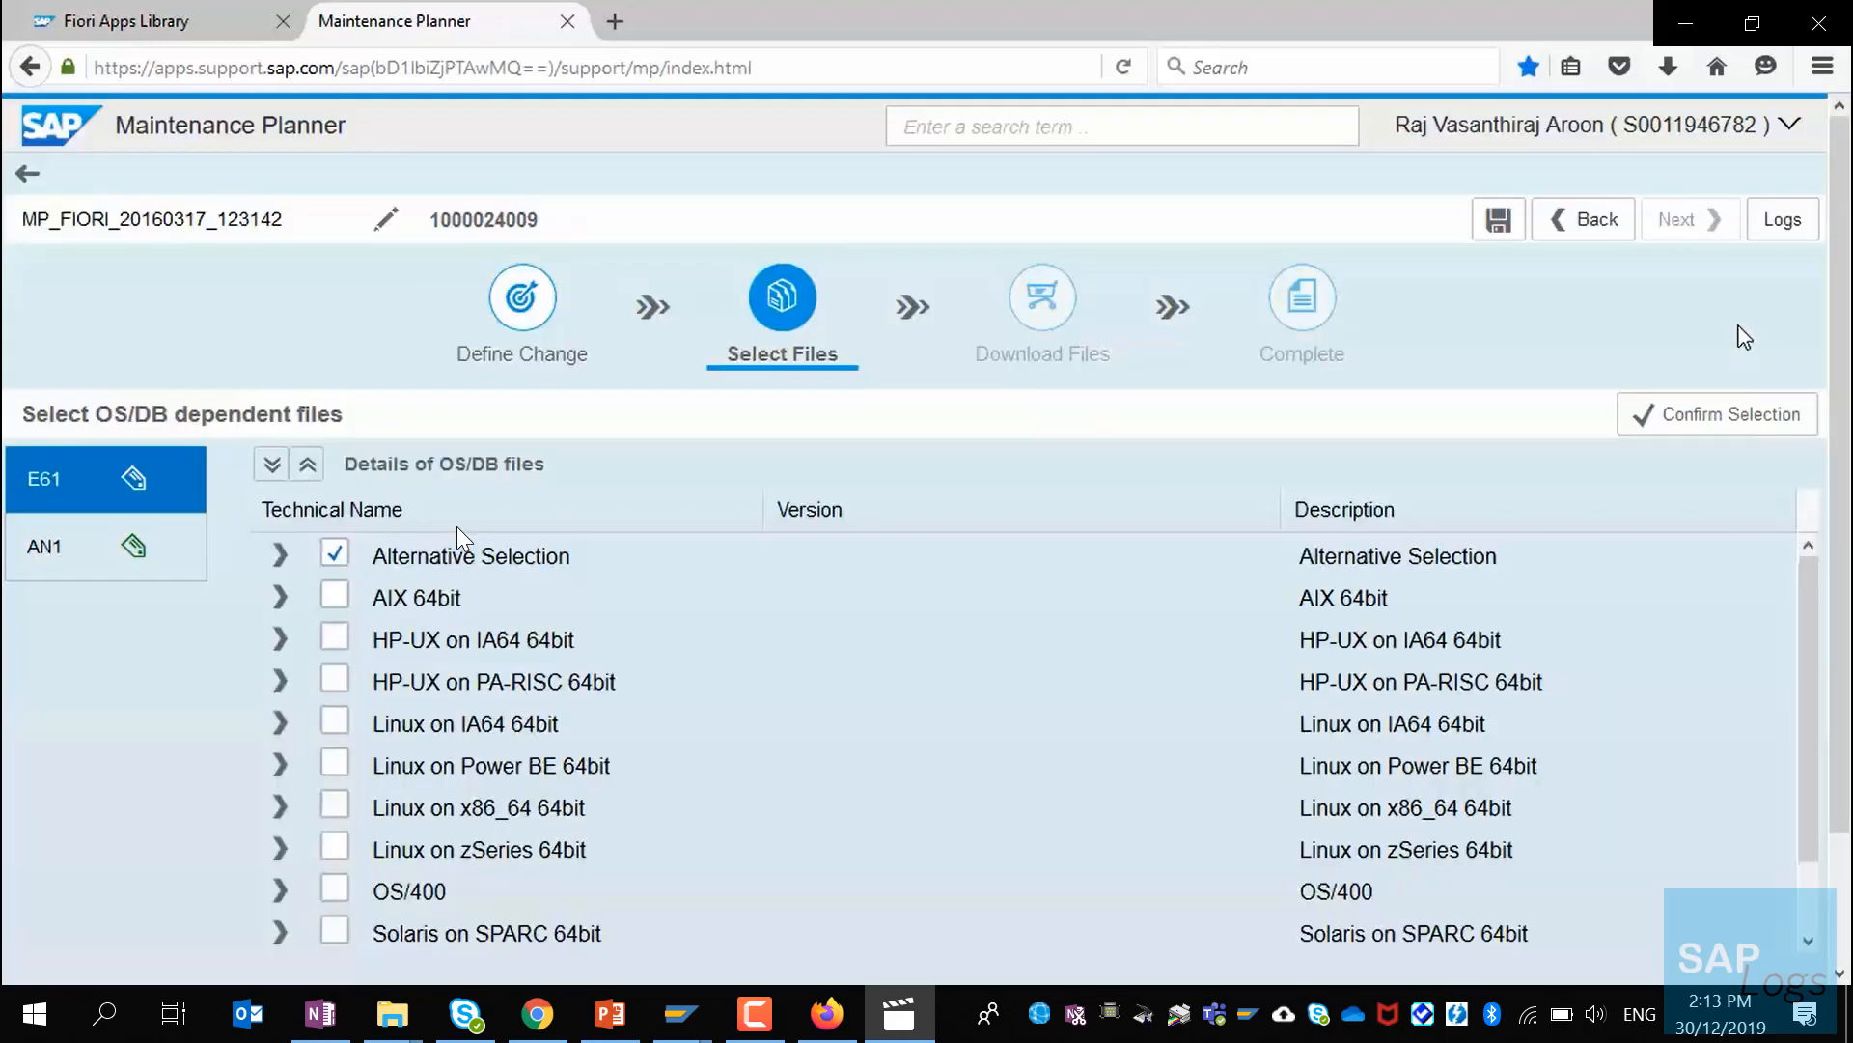
pyautogui.scroll(-3, 455, 525)
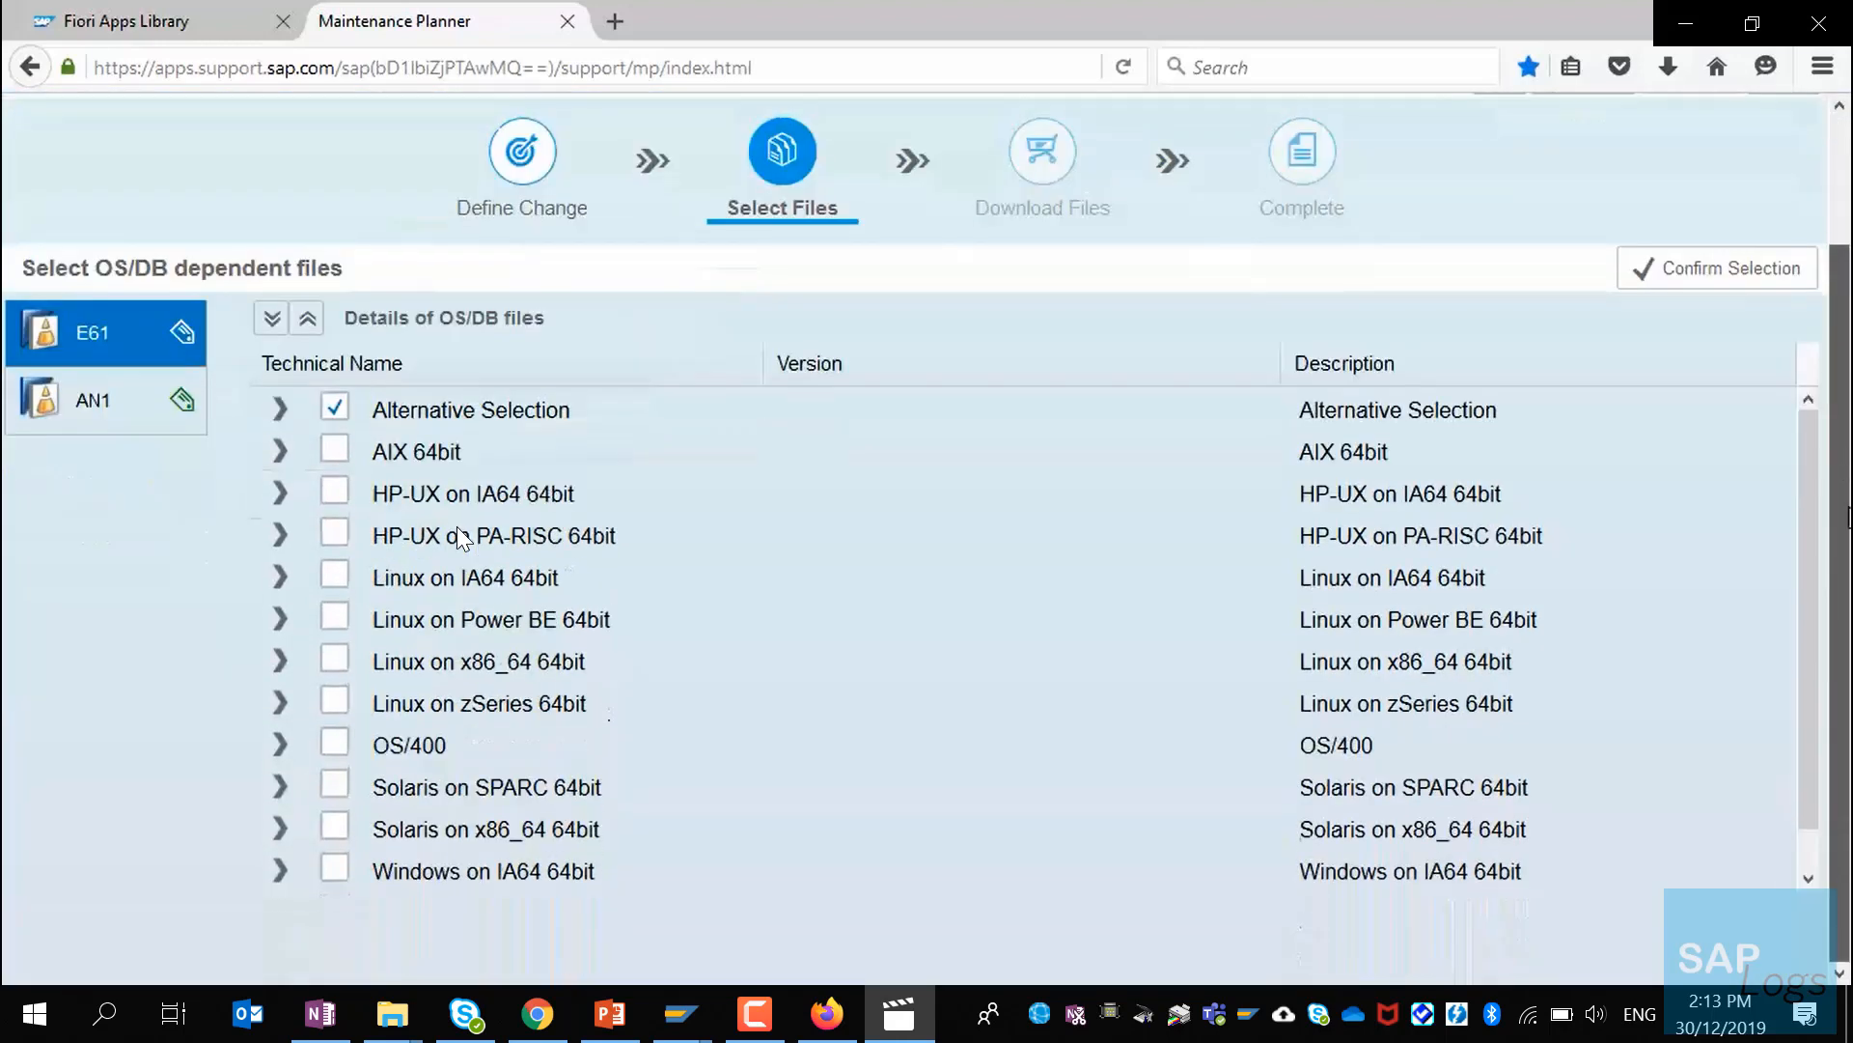
pyautogui.click(279, 661)
pyautogui.click(304, 826)
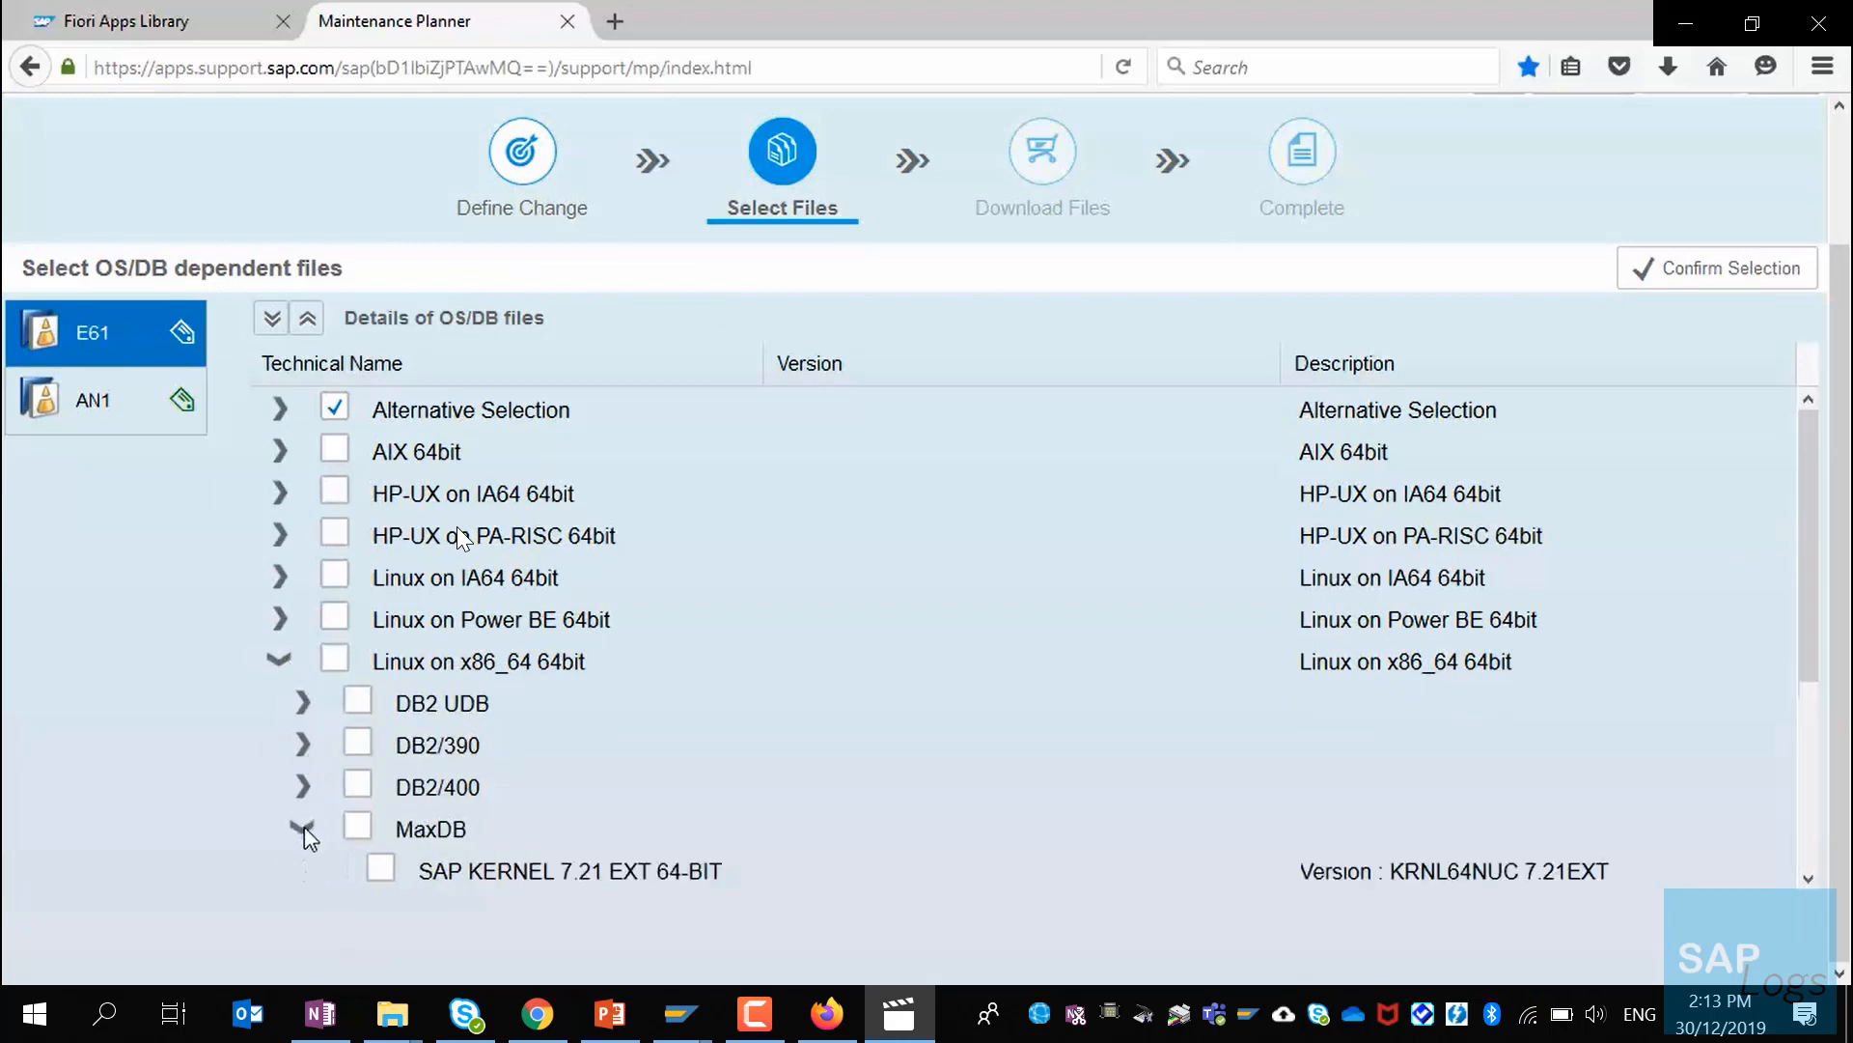
pyautogui.click(381, 869)
pyautogui.click(1660, 269)
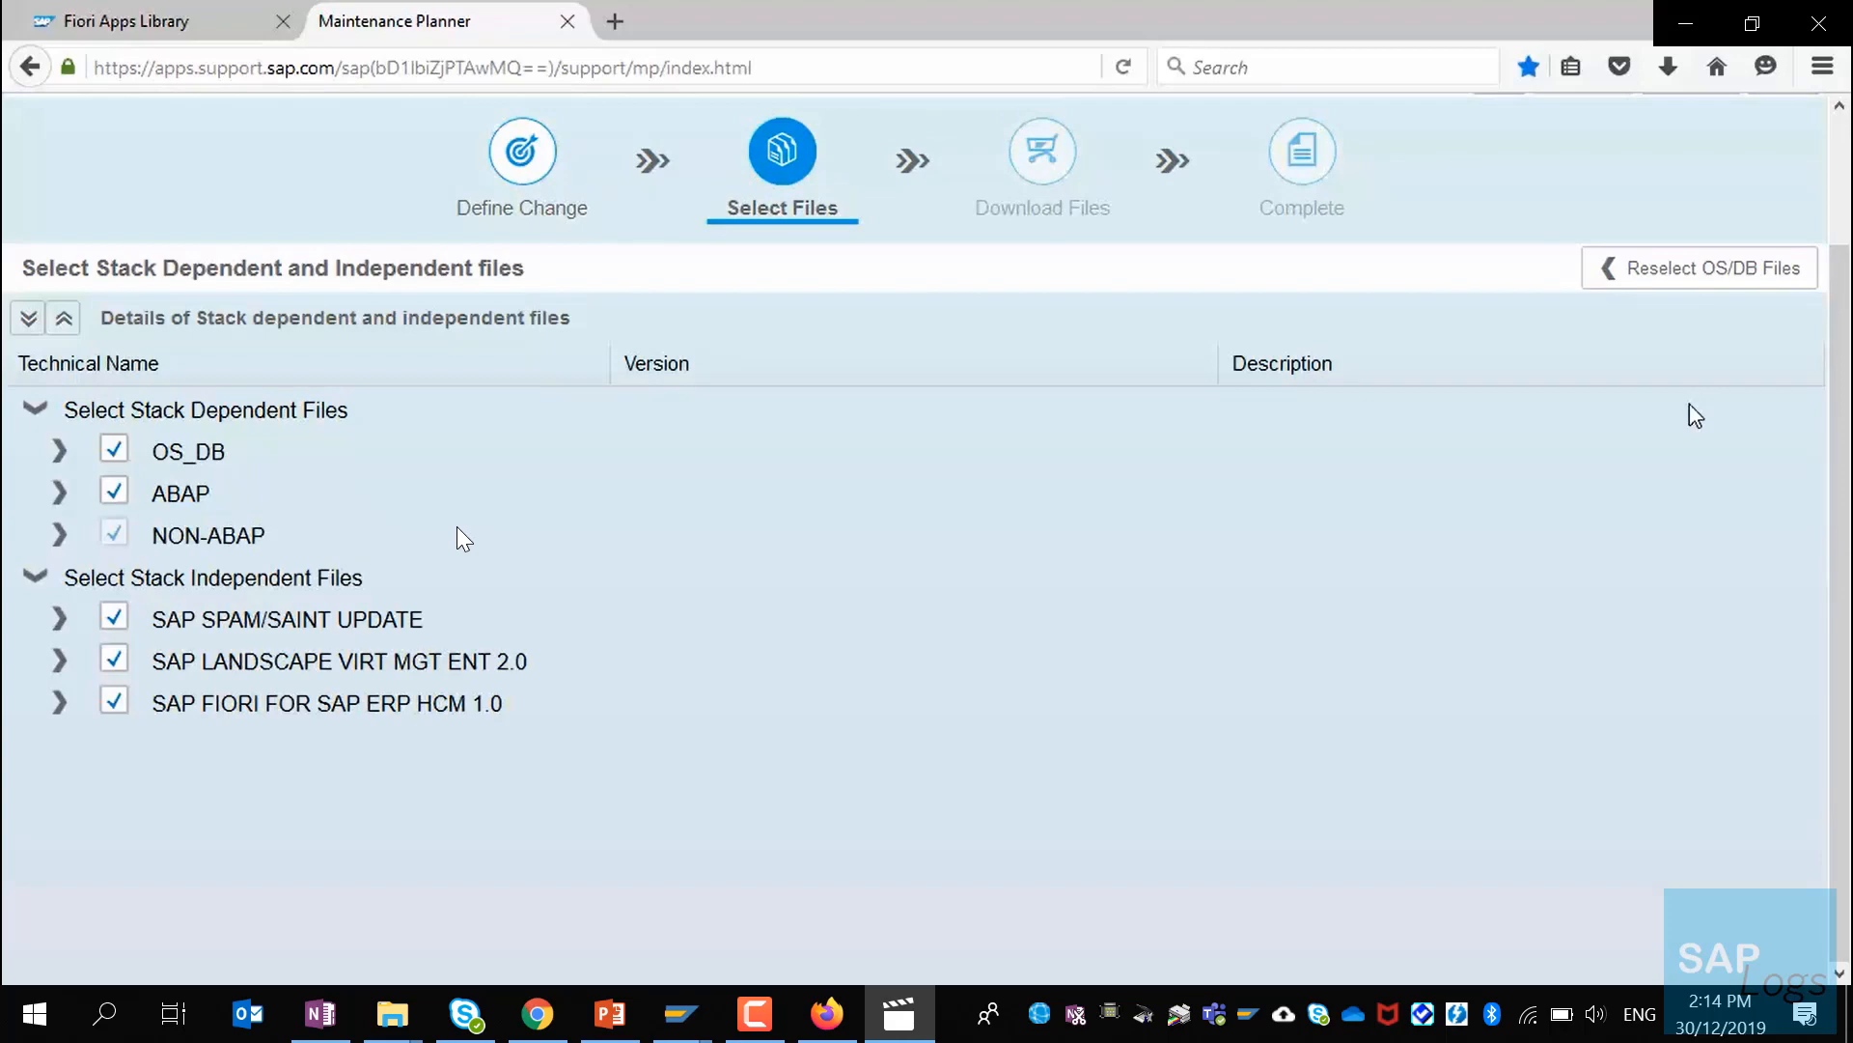
# Step: Keep the preselected stack dependent and independent files of the Fiori plan and proceed to the file download stage
pyautogui.moveTo(1839, 423); pyautogui.dragTo(1841, 287)
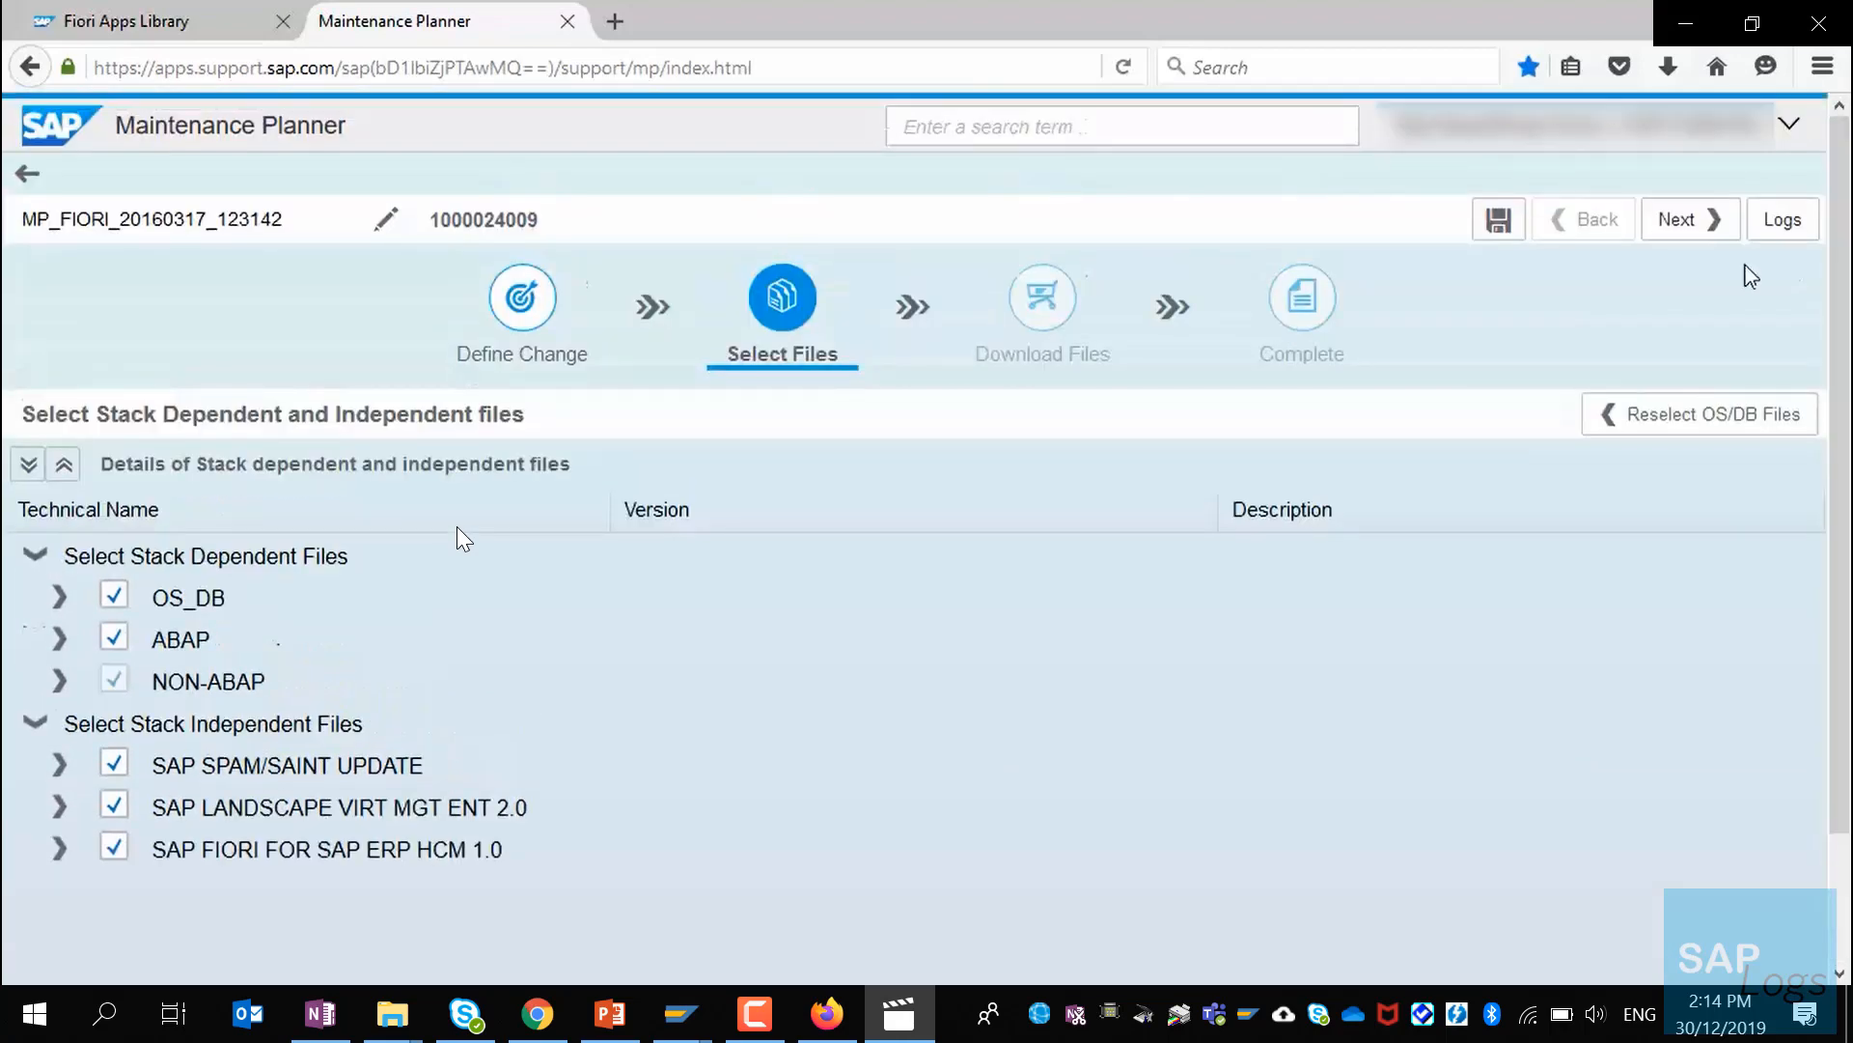
pyautogui.click(1699, 222)
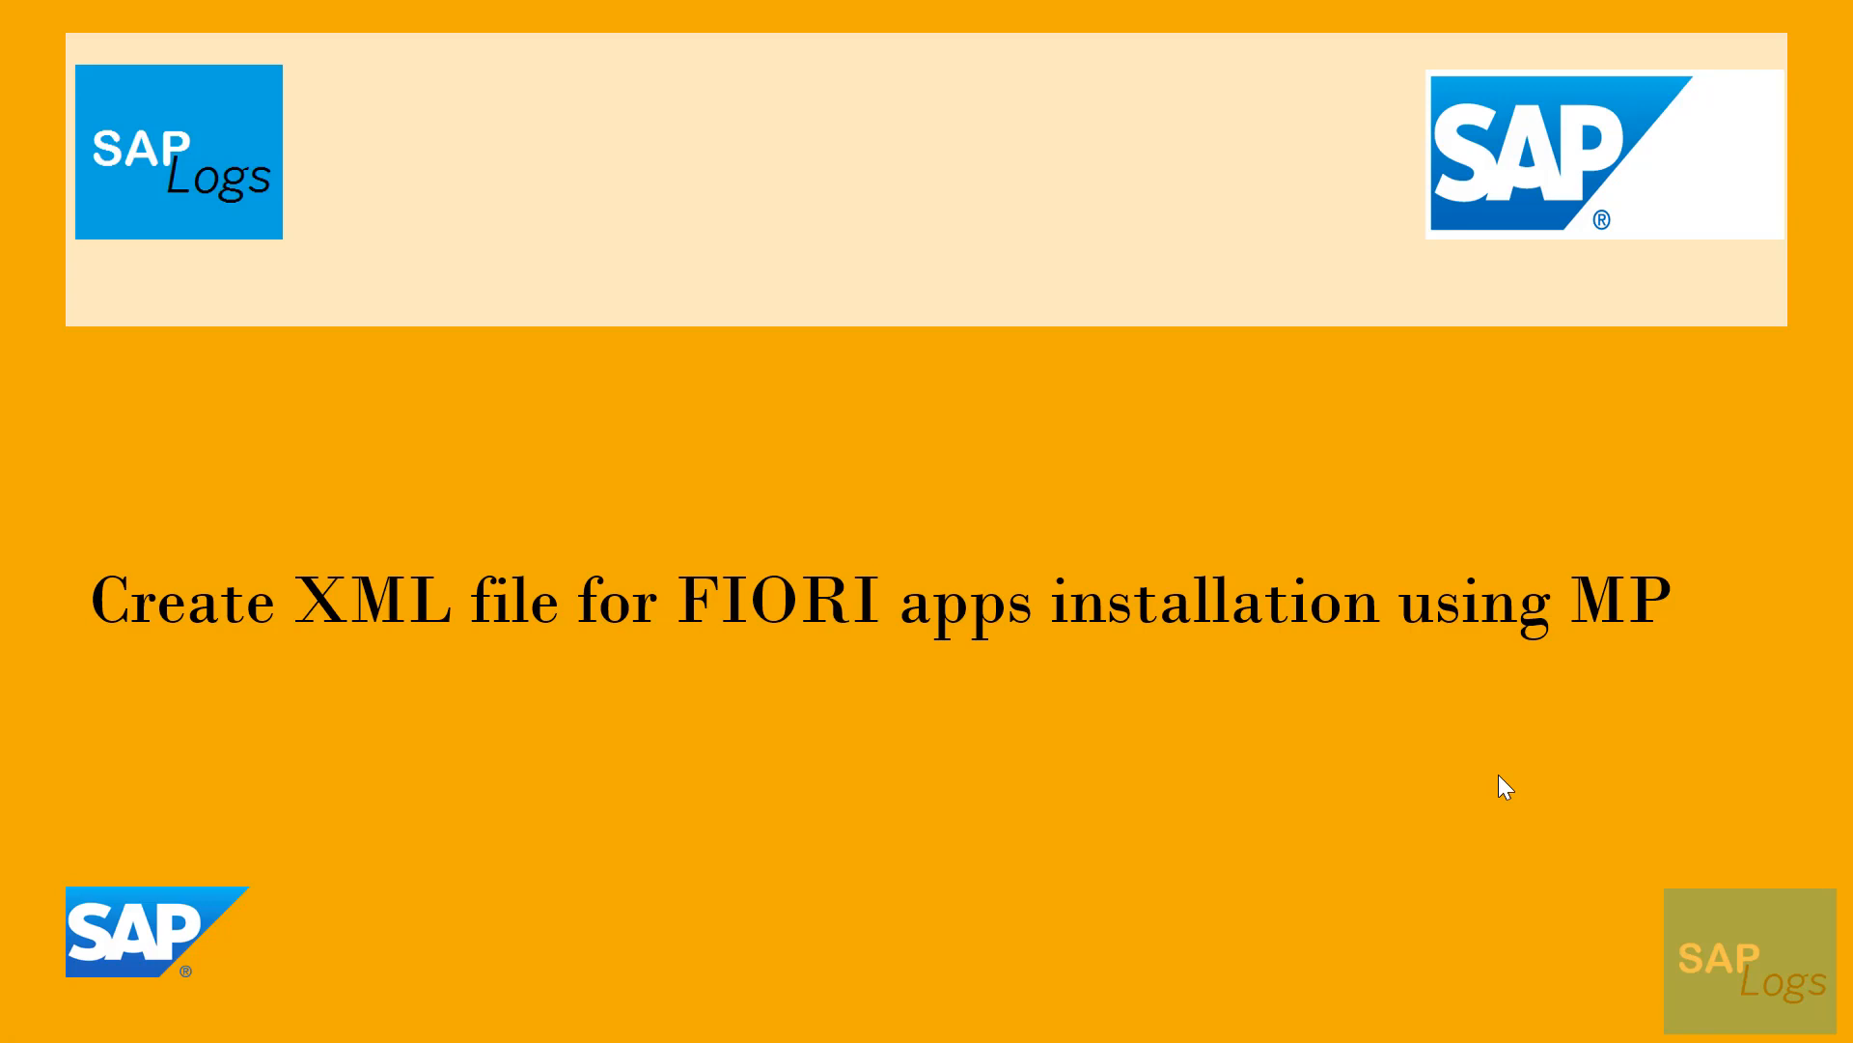
pyautogui.click(1498, 774)
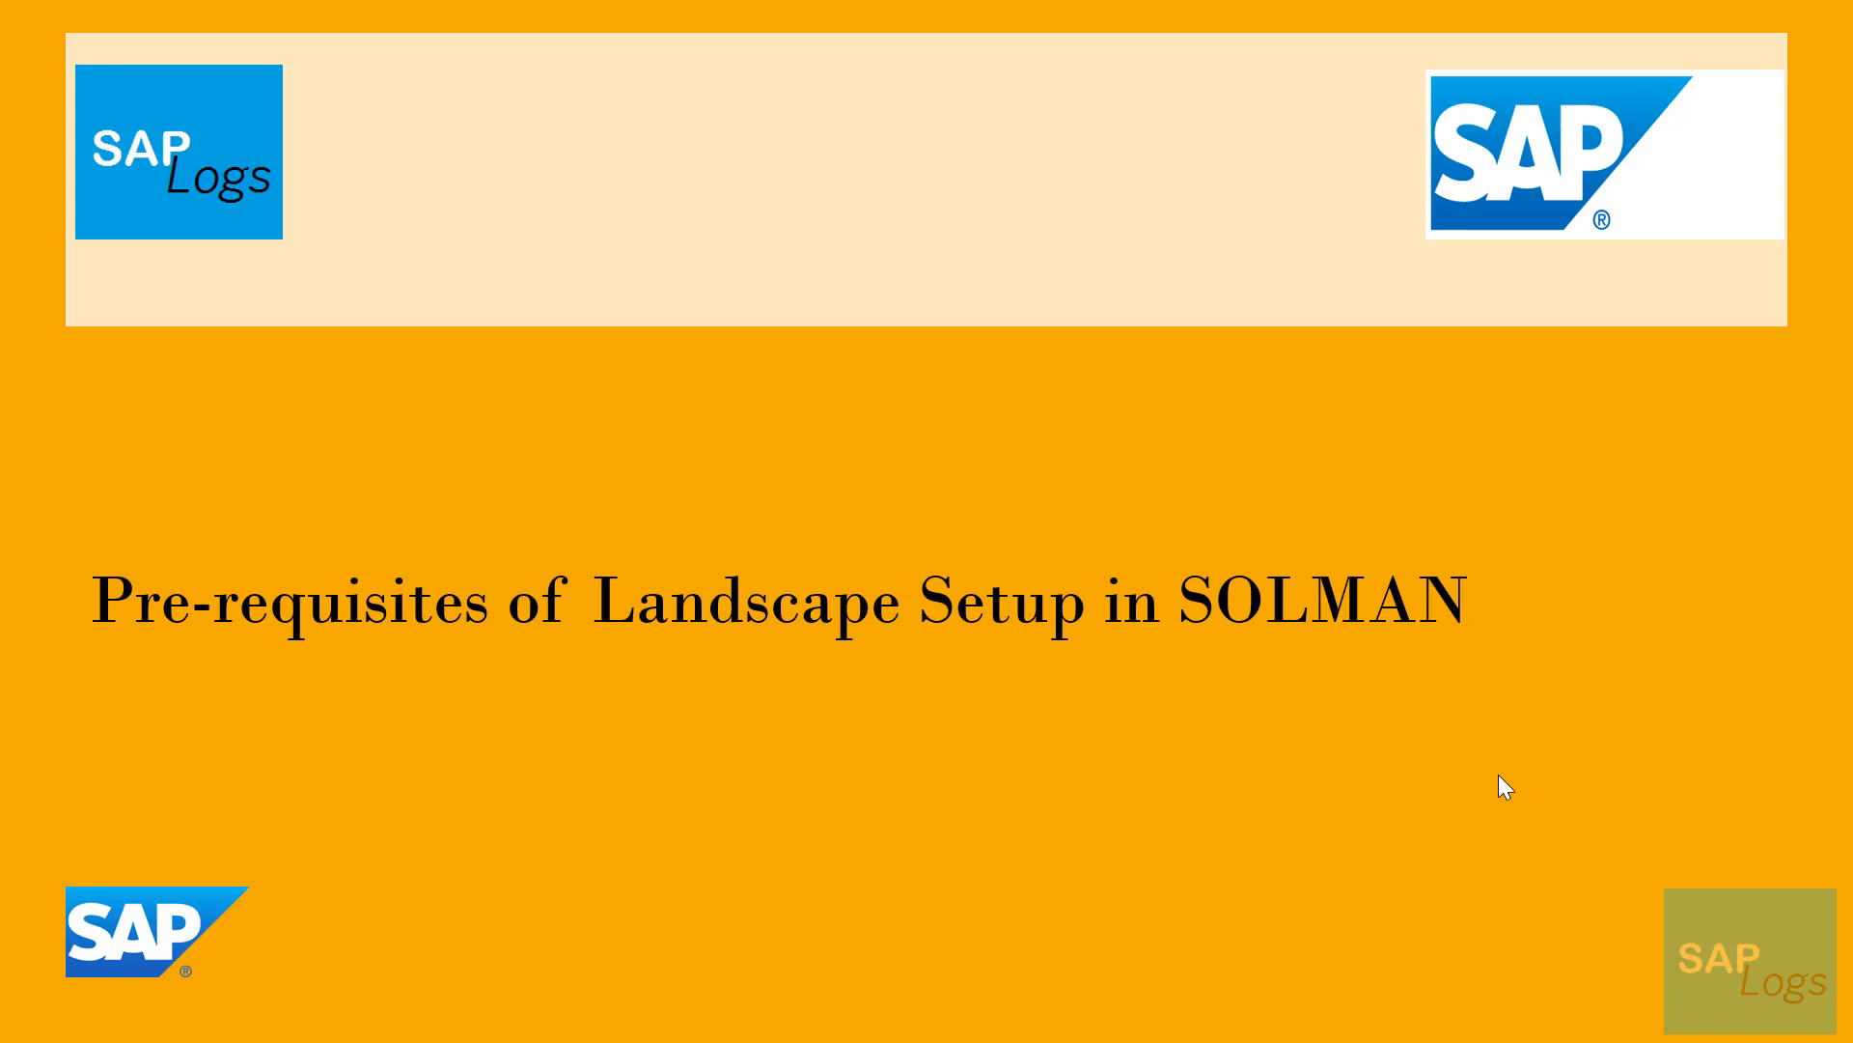